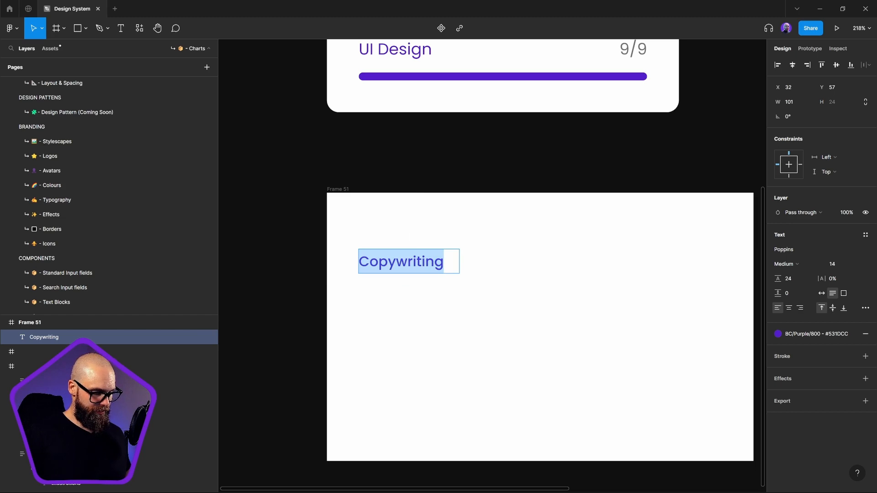
Replace the "Copywriting" label text in Frame 51 with "Loader"
type("Loadin")
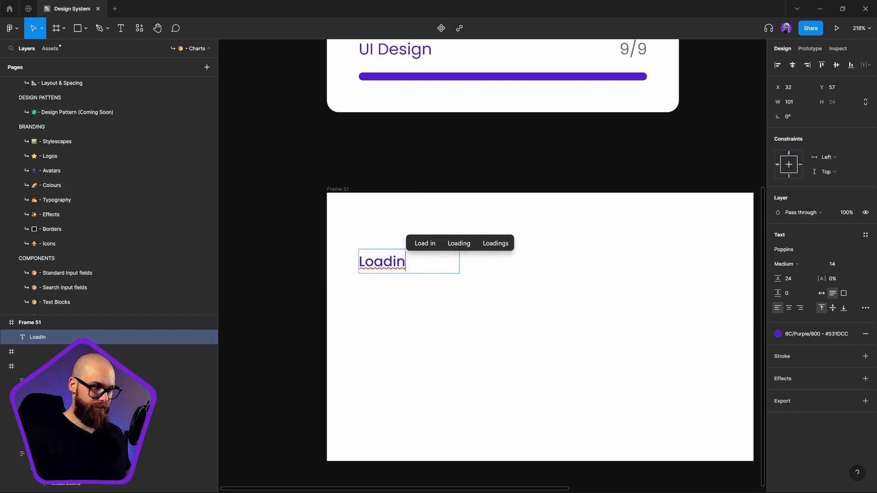
key("BackSpace")
key("BackSpace")
type("er")
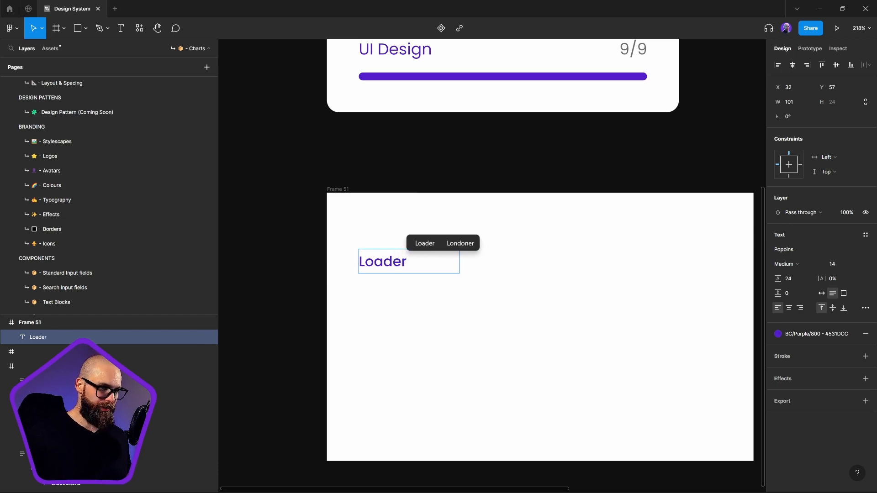
key("Return")
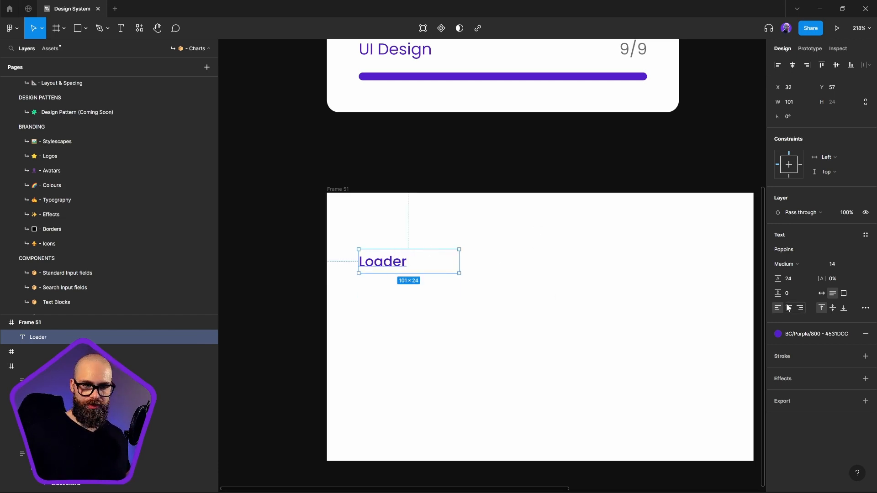
Duplicate the Loader label horizontally to X 175 on the same line and right-align the copy's text
left_click(450, 338)
left_click_drag(386, 264, 551, 271, "alt")
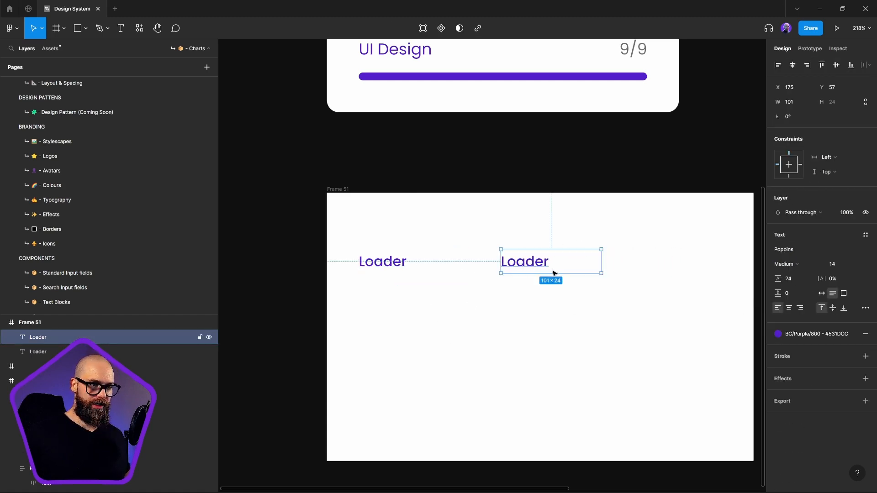
double_click(528, 263)
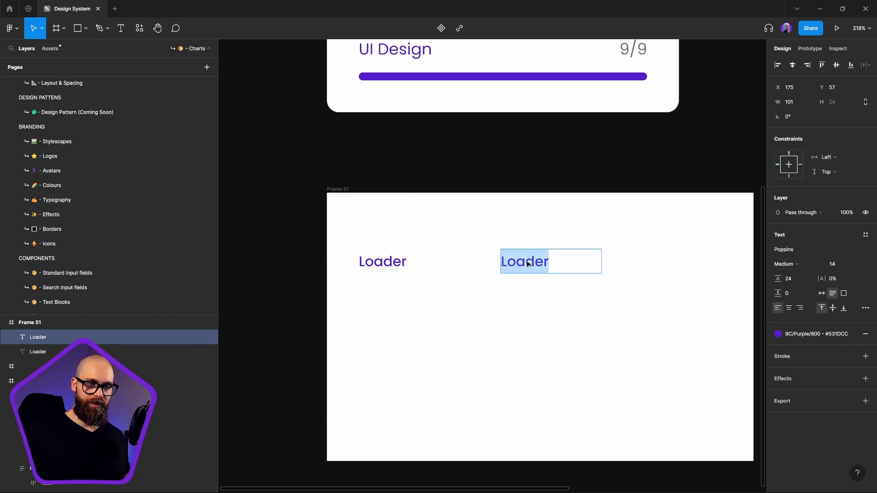
left_click(799, 308)
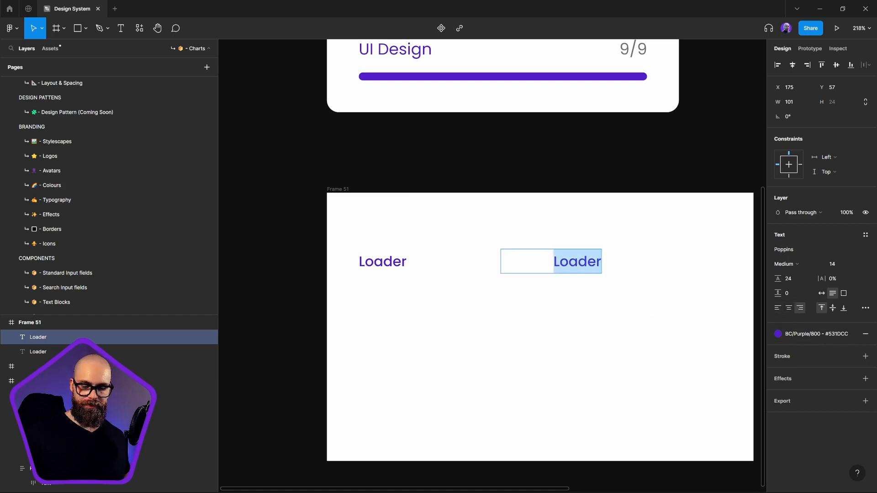
Replace the duplicated label's text with "10/100"
type("10/1")
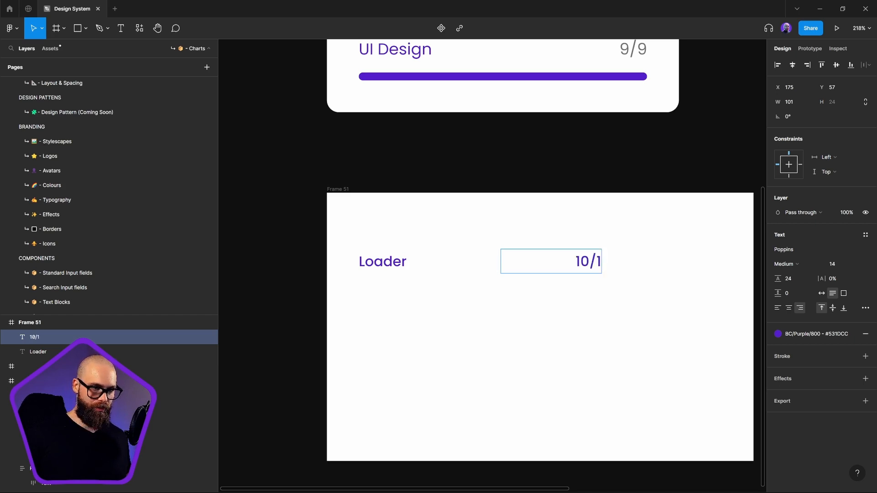
type("00")
key("Return")
key("BackSpace")
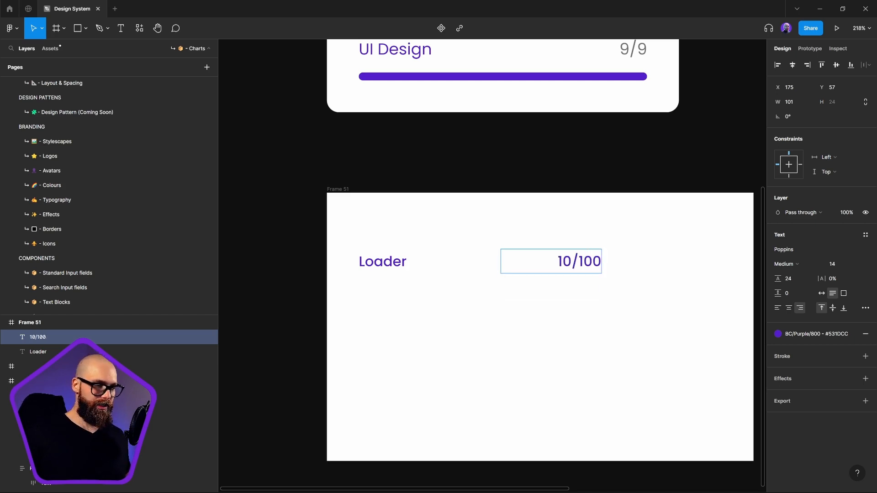
key("Escape")
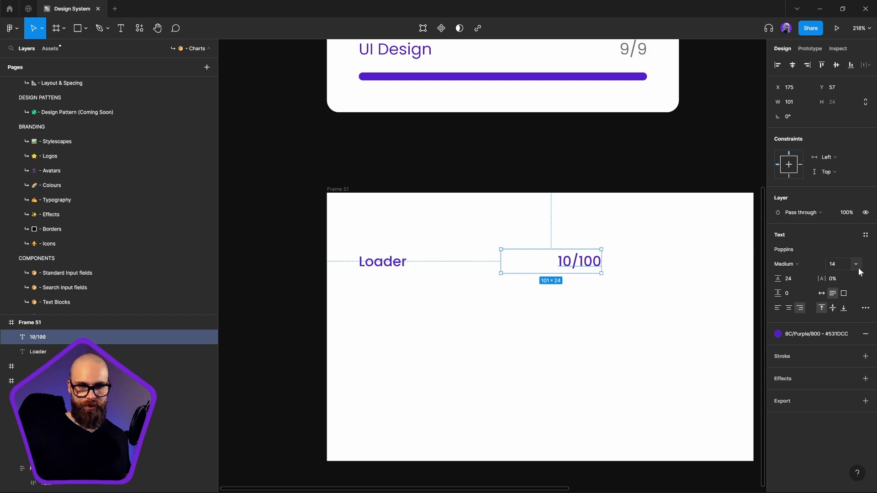
Set the 10/100 text to Regular weight and apply the grey BC/Dark/150 color style
left_click(790, 267)
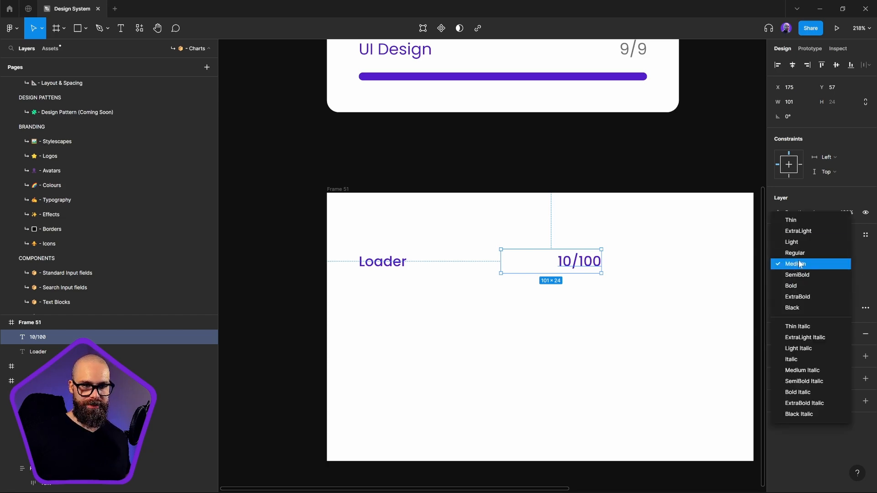
left_click(795, 260)
left_click(815, 334)
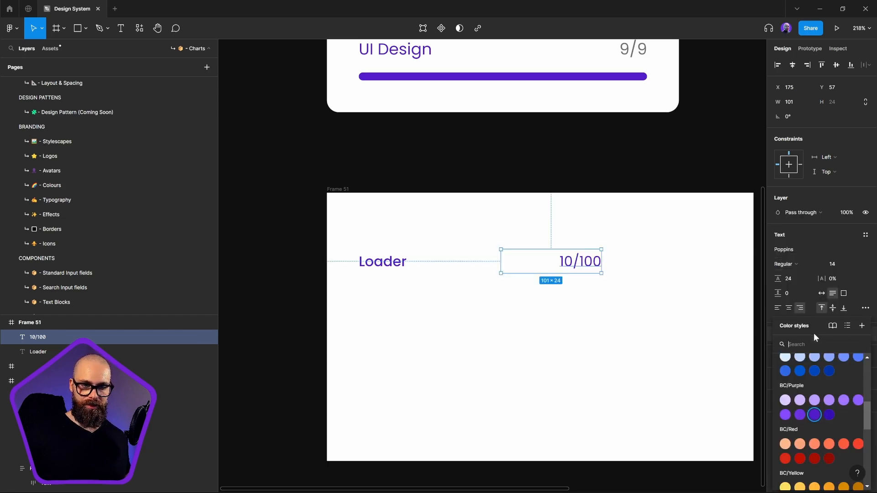
scroll(808, 426, "up", 5)
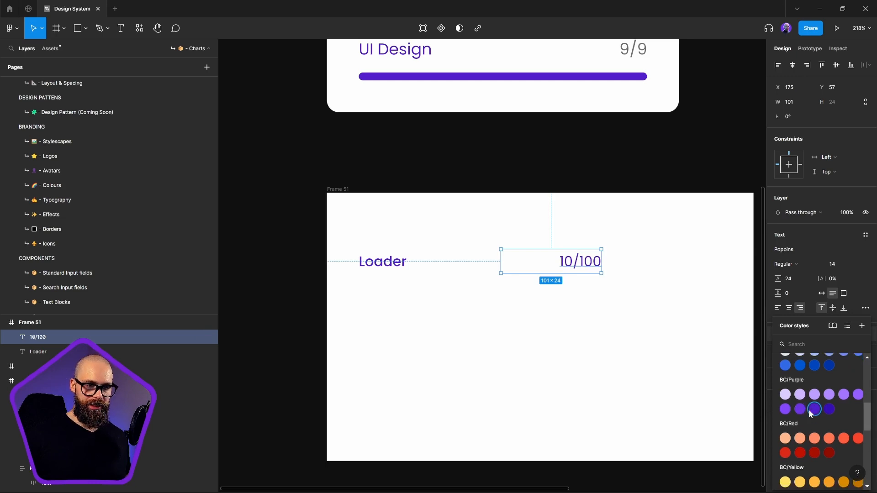
scroll(804, 413, "down", 4)
scroll(801, 411, "up", 4)
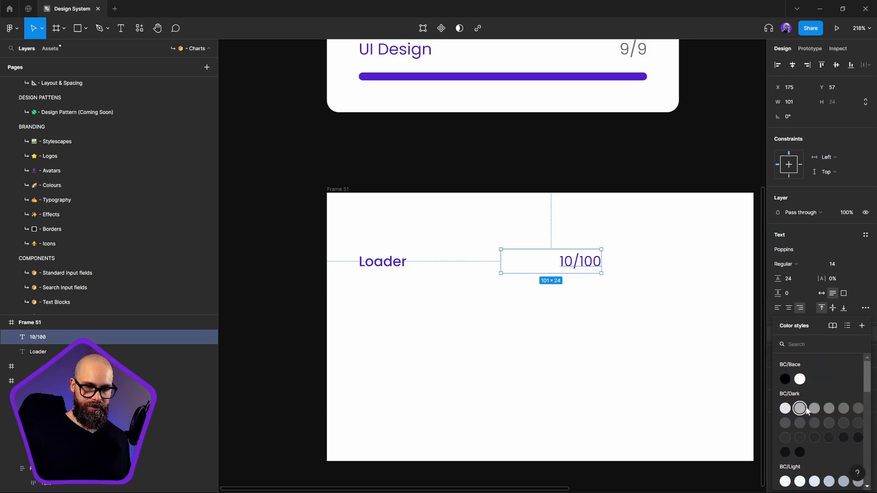
left_click(832, 408)
left_click(591, 319)
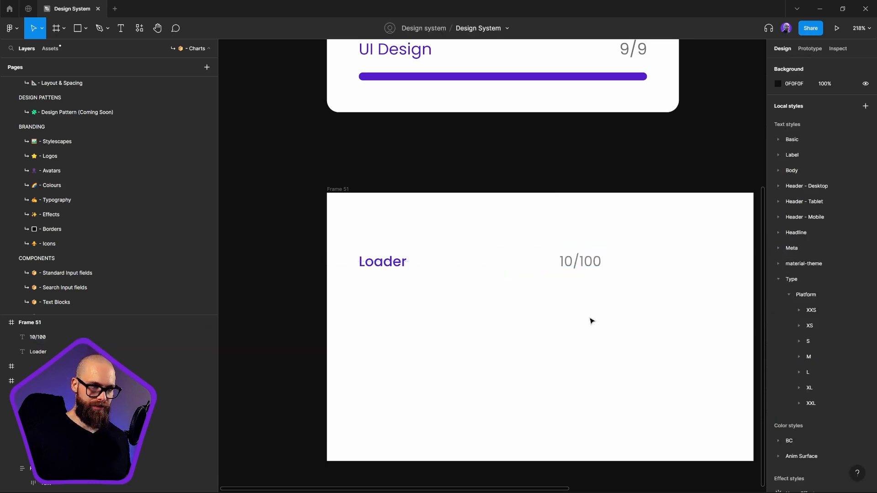
Wrap the Loader and 10/100 texts in a horizontal auto layout frame and rename it "Label section"
left_click_drag(361, 251, 677, 315)
key("shift+a")
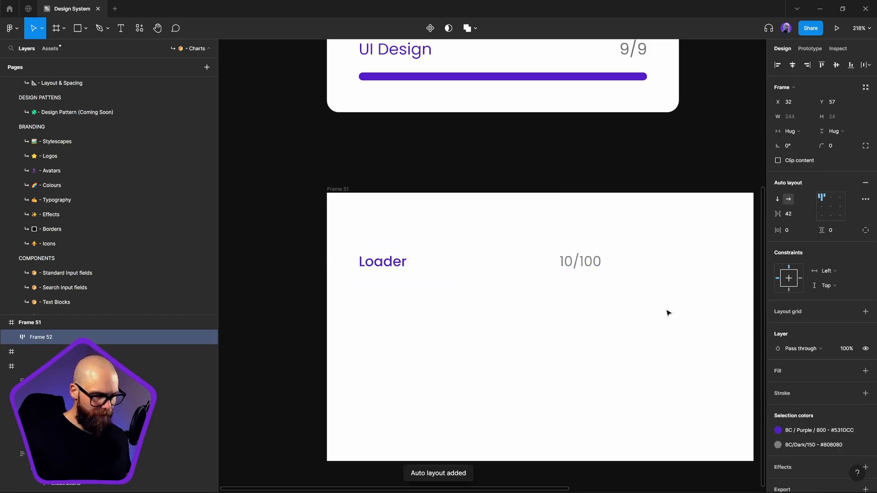
double_click(43, 338)
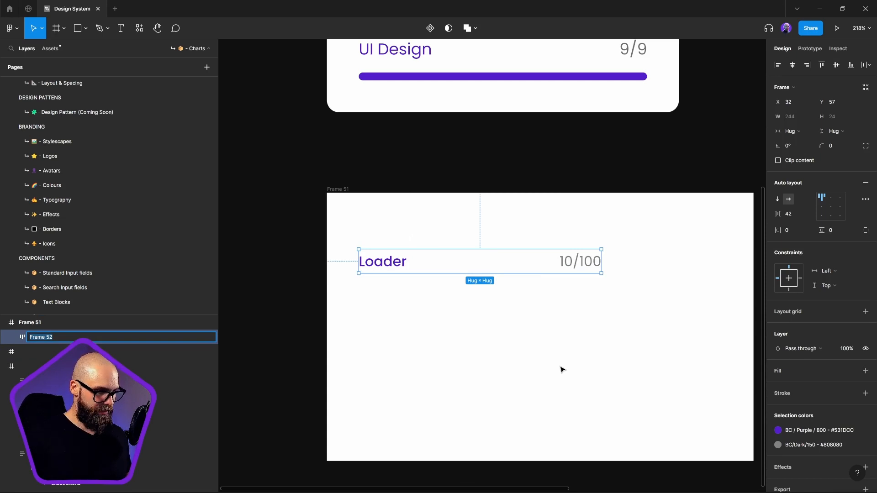
key("super+h")
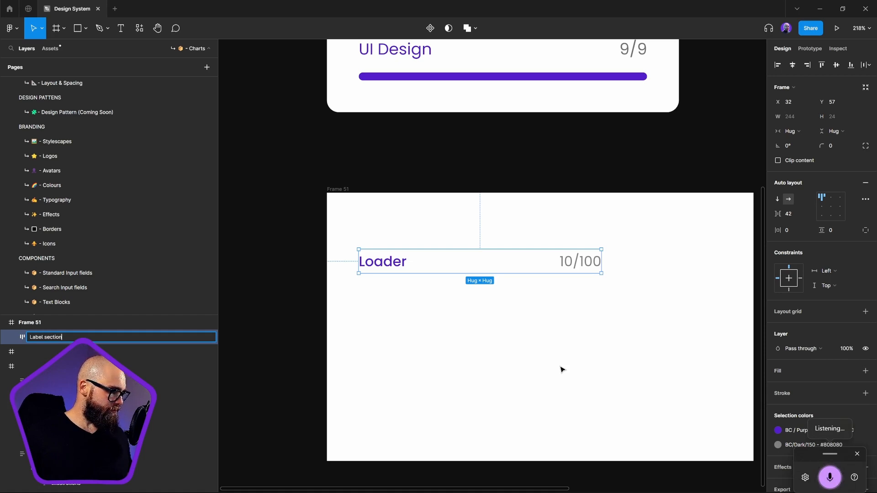
key("Return")
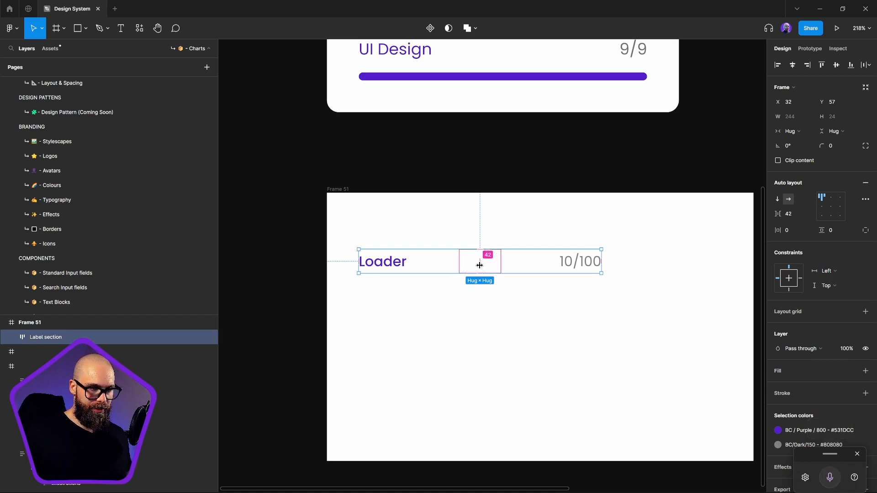
Set the spacing between items in the Label section to 0
left_click_drag(480, 265, 521, 273)
key("ctrl+z")
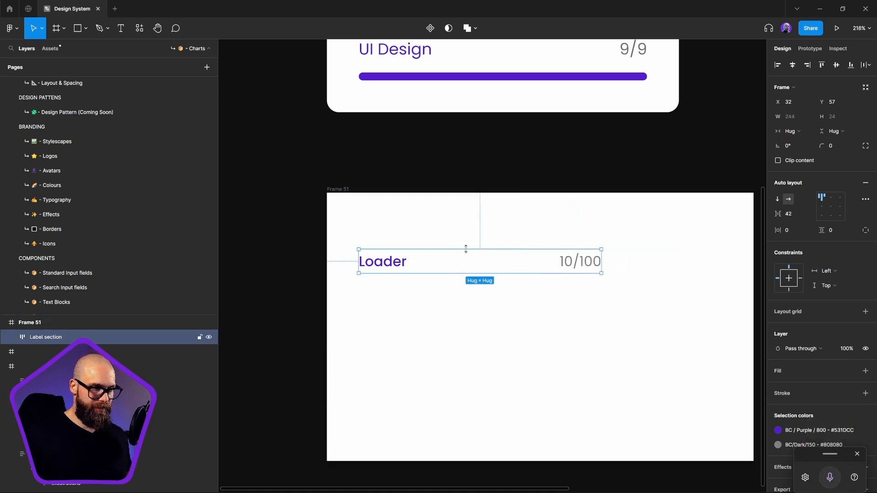
left_click(795, 215)
type("0")
key("Return")
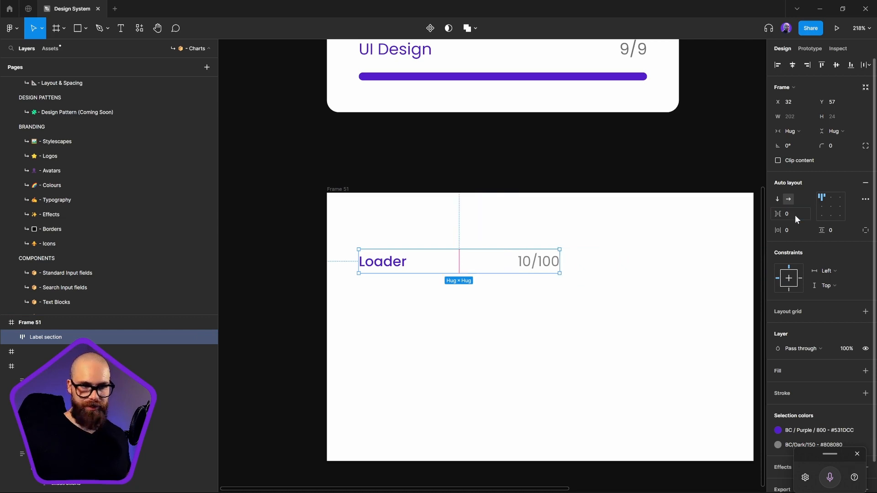
Set the width of both the Loader and 10/100 texts to Fill container
left_click(486, 270)
left_click(399, 270, "shift")
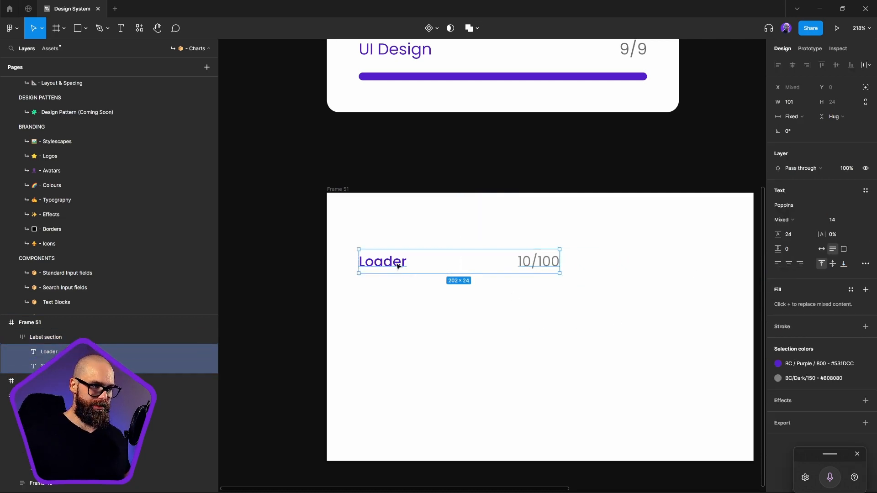
left_click(462, 264)
left_click(528, 261, "ctrl")
left_click(417, 268, "ctrl")
left_click(388, 262, "ctrl")
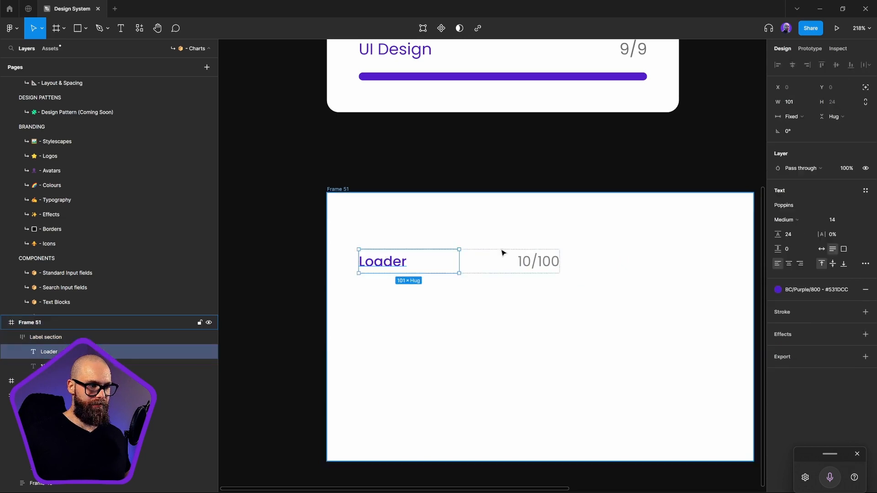
left_click(535, 264, "shift")
left_click(794, 117)
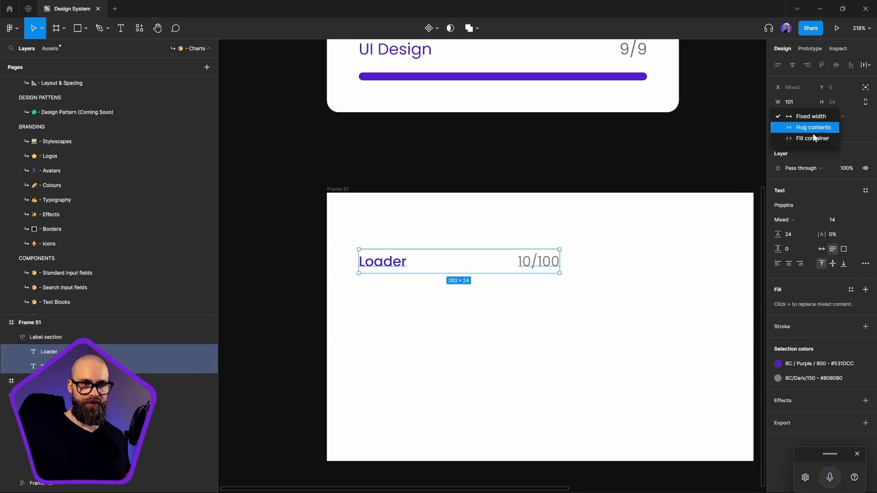
left_click(806, 138)
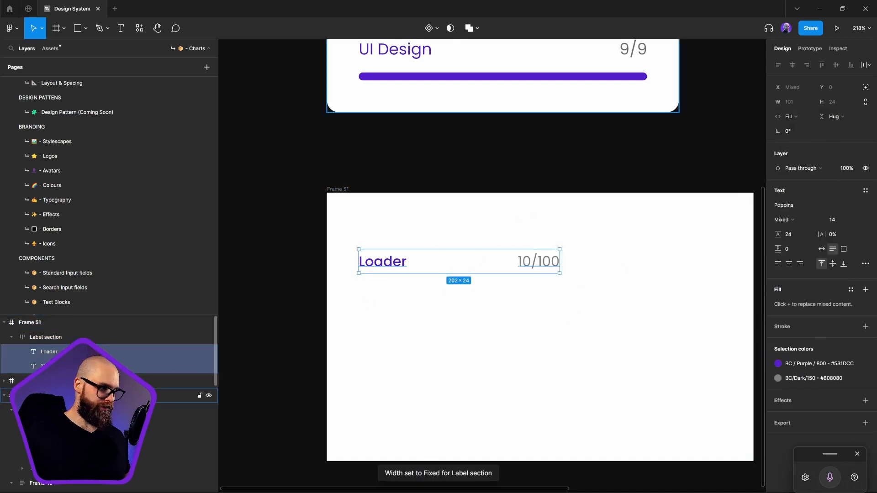
Set the Label section's auto layout spacing mode to Space between, keeping canvas stacking at Last on top
left_click(51, 338)
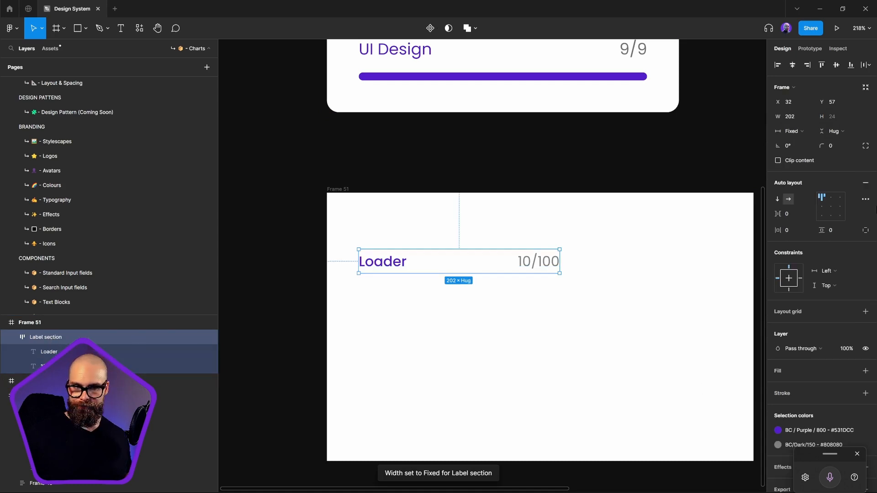
left_click(866, 200)
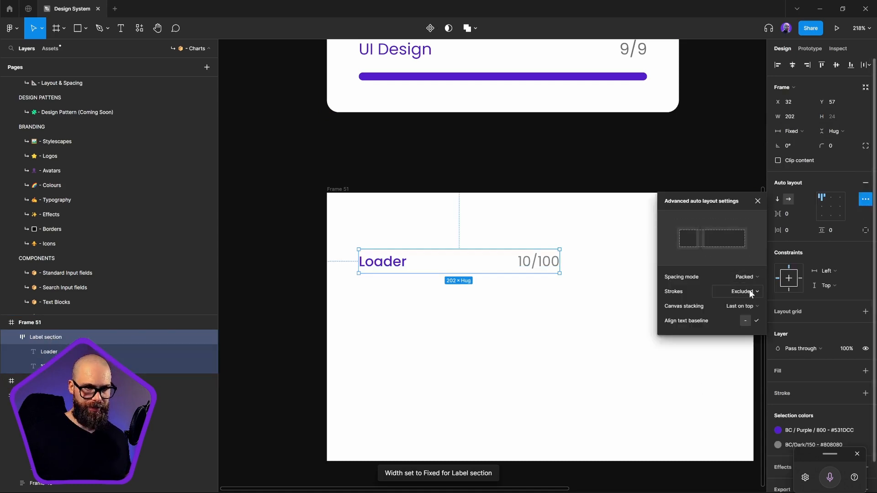
left_click(753, 277)
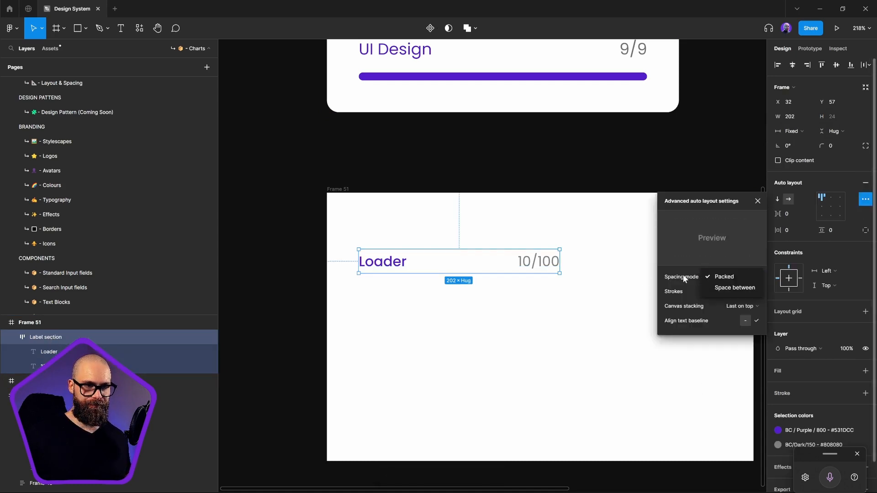
left_click(688, 291)
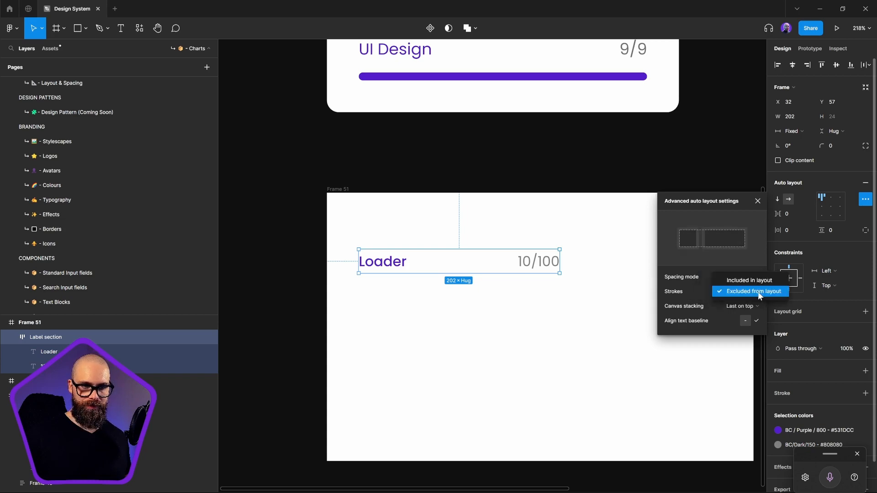
left_click(692, 296)
left_click(731, 303)
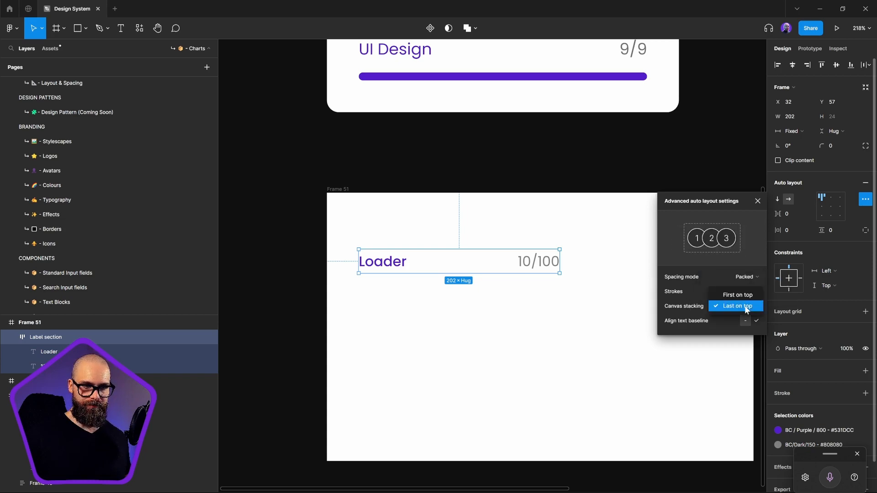
left_click(734, 305)
left_click(745, 277)
left_click(749, 289)
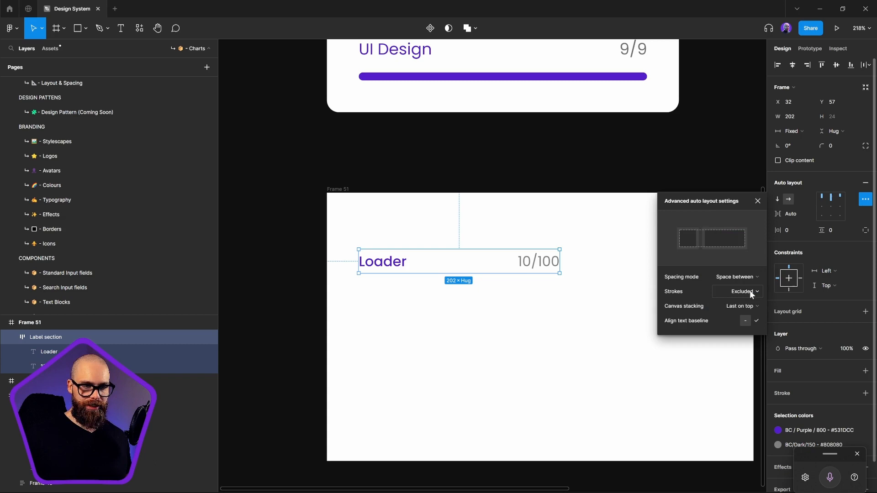
Widen the Label section to 352
left_click(496, 320)
left_click(502, 272)
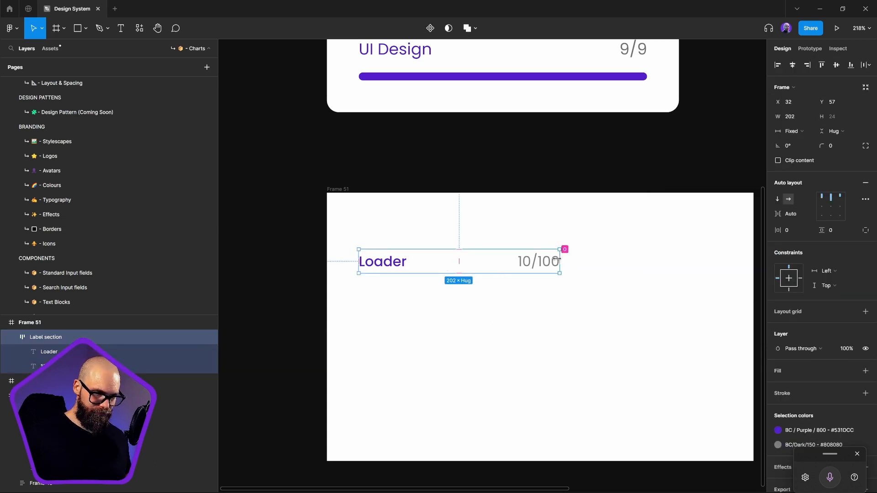
left_click_drag(560, 254, 708, 258)
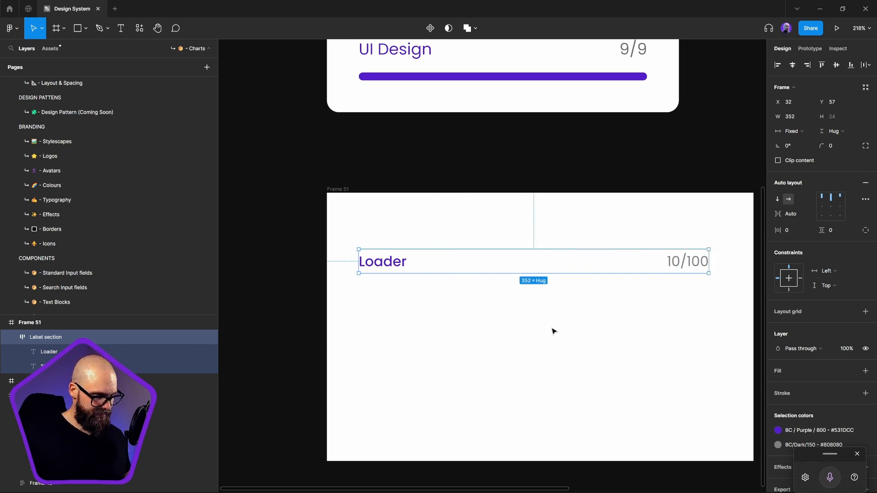
left_click(565, 305)
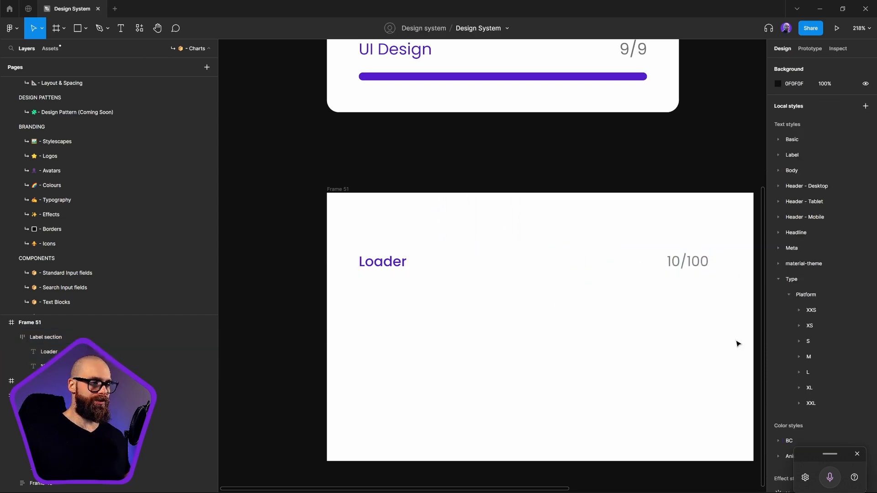
Draw a frame about 348 × 25 directly below the Label section inside Frame 51
left_click(64, 32)
left_click(67, 49)
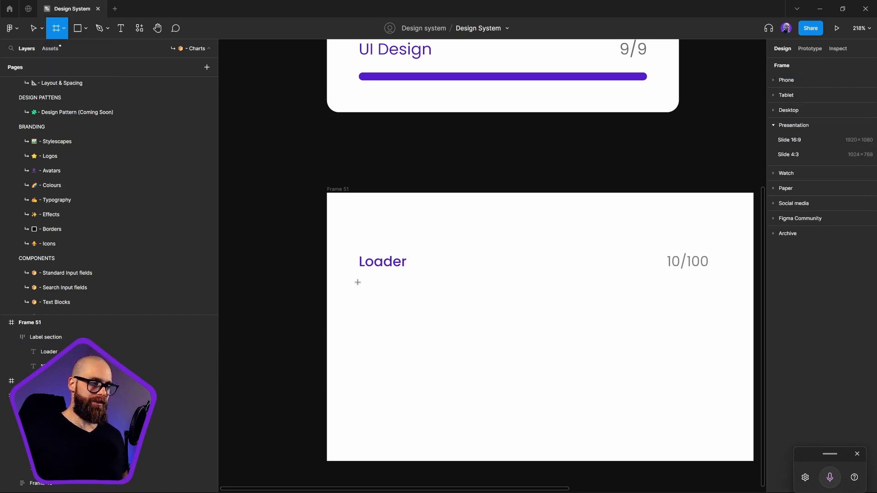
left_click_drag(357, 282, 703, 304)
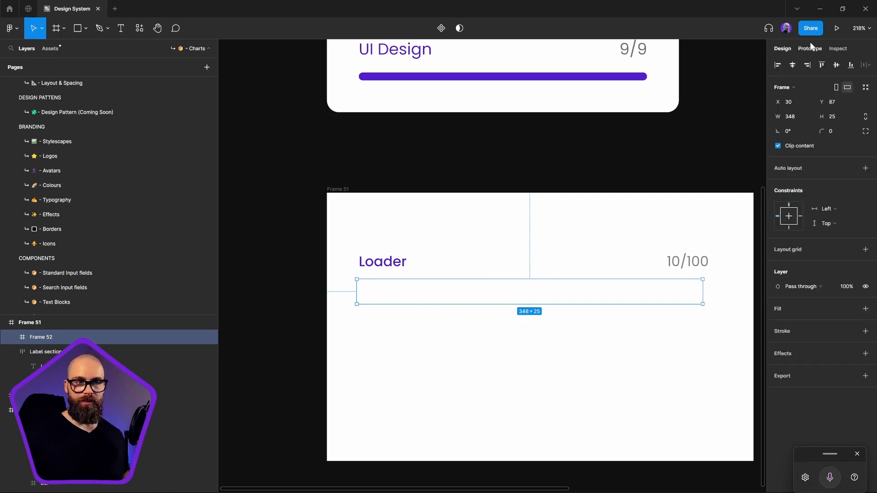
Add auto layout to Frame 52 and draw a nested frame about 141 × 15 inside it
left_click(868, 169)
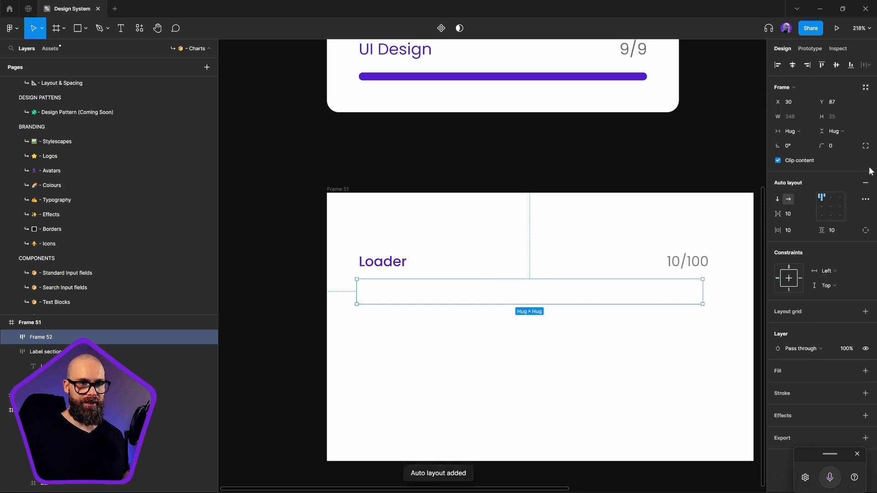
left_click(62, 28)
key("f")
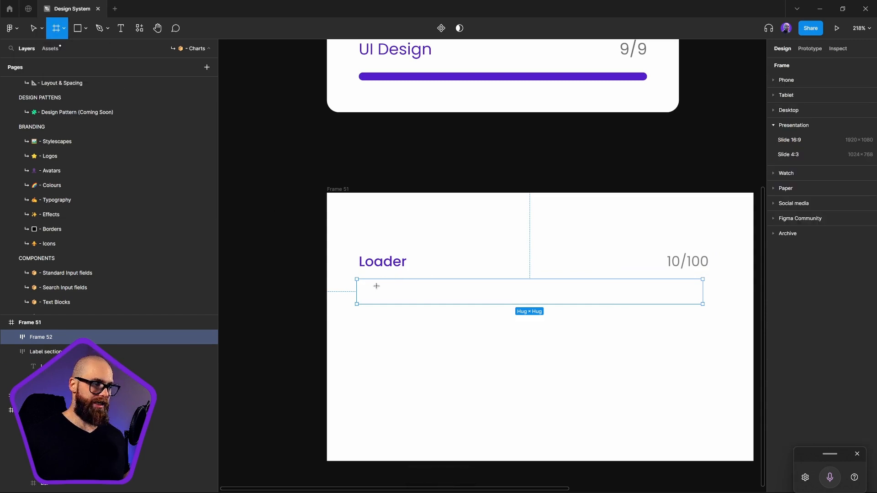
left_click_drag(364, 283, 504, 298)
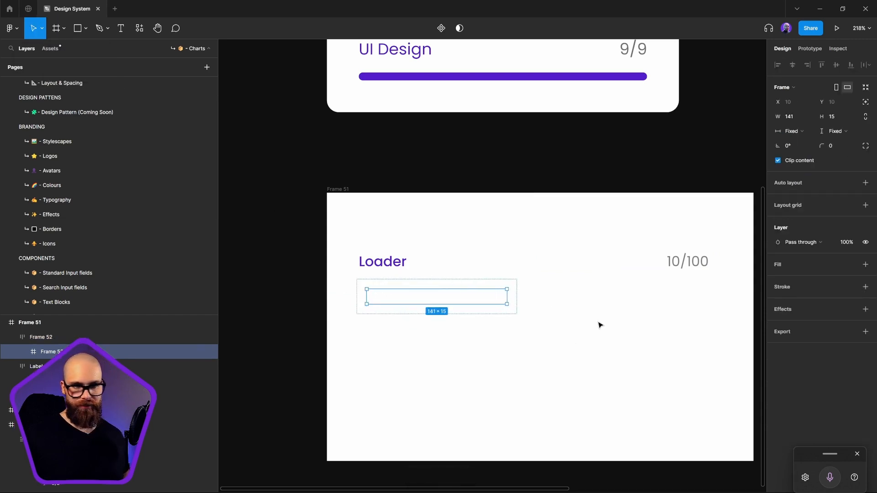
Rename the nested frame inside Frame 52 to Bar and add auto layout to it
double_click(53, 352)
type("Bar")
key("Return")
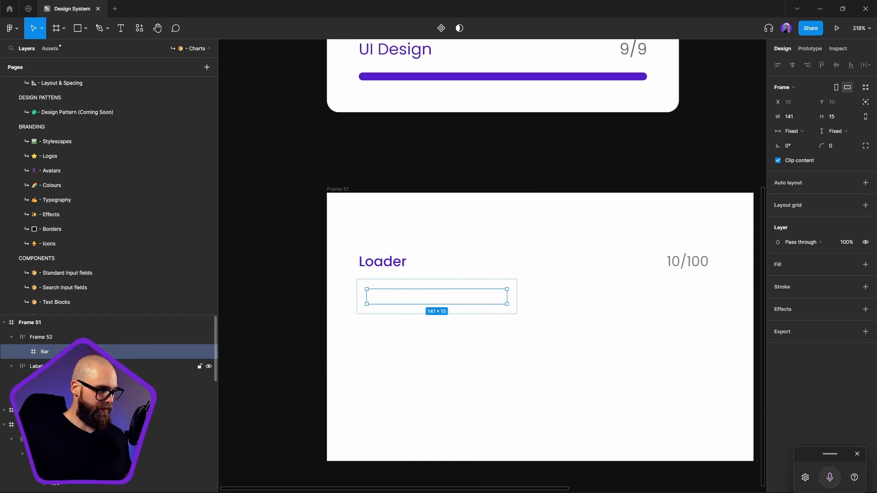
left_click(865, 183)
Set Frame 52's item spacing, horizontal padding and vertical padding all to 0
left_click(503, 286)
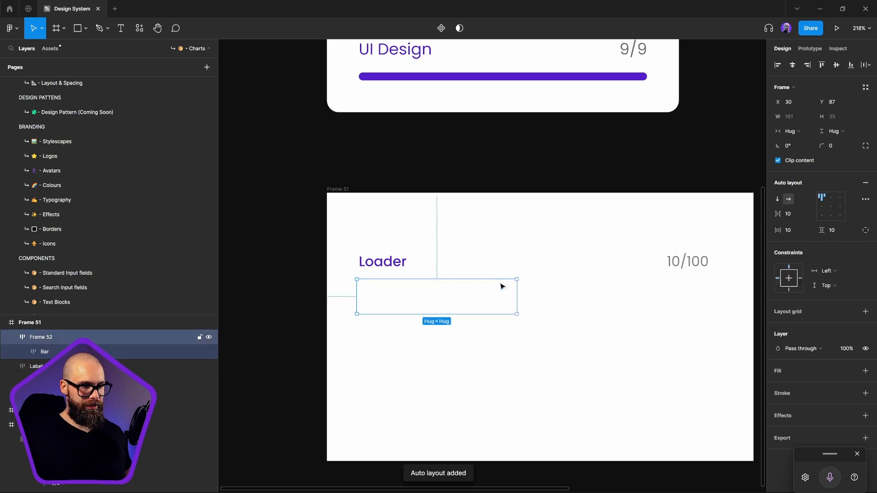
left_click(792, 228)
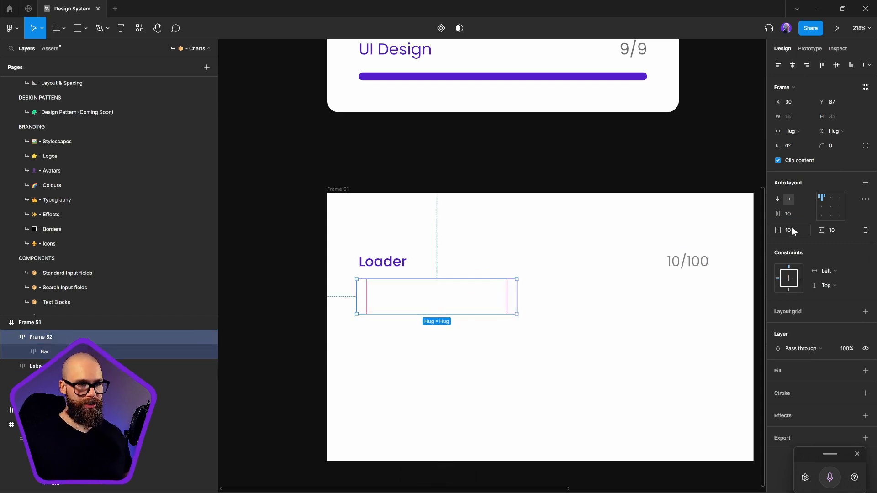
type("0")
left_click(796, 216)
type("0")
left_click(834, 231)
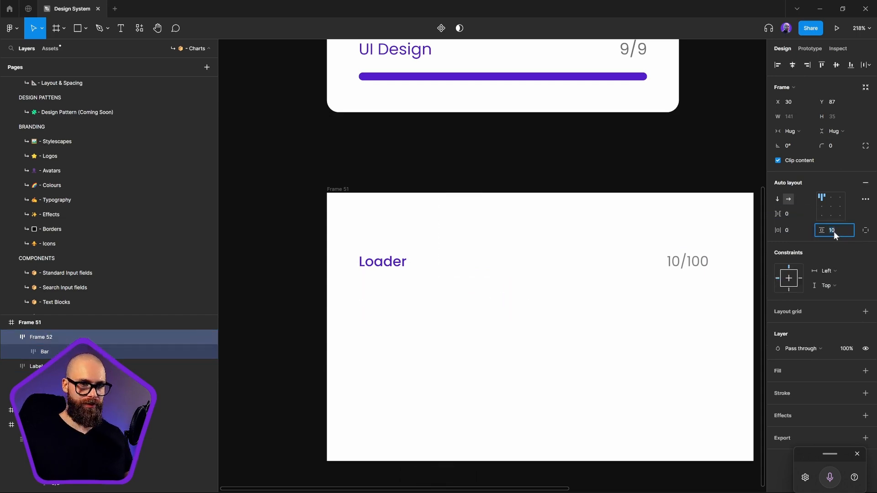
type("0")
key("Return")
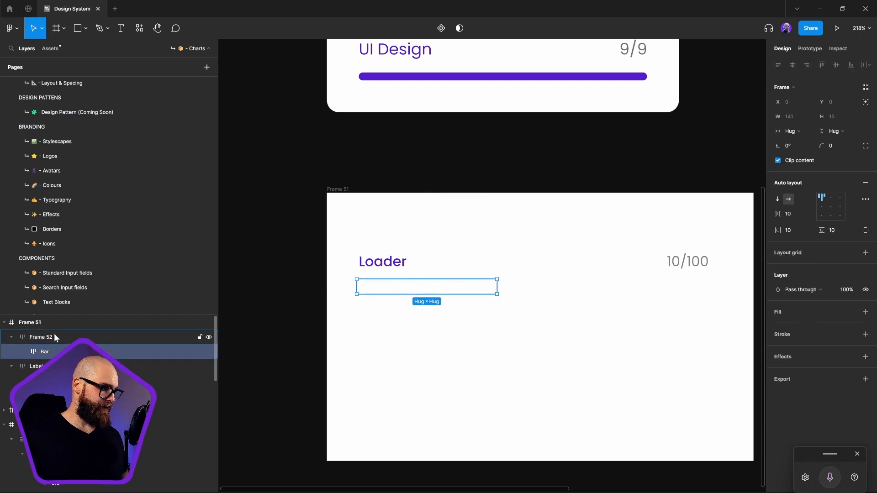
Rename Frame 52, the parent of Bar, to Loader
double_click(45, 337)
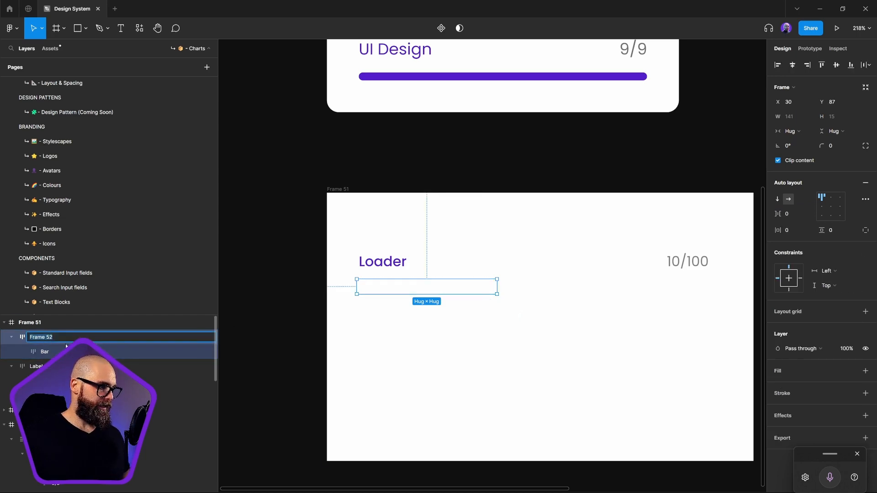
type("Loa")
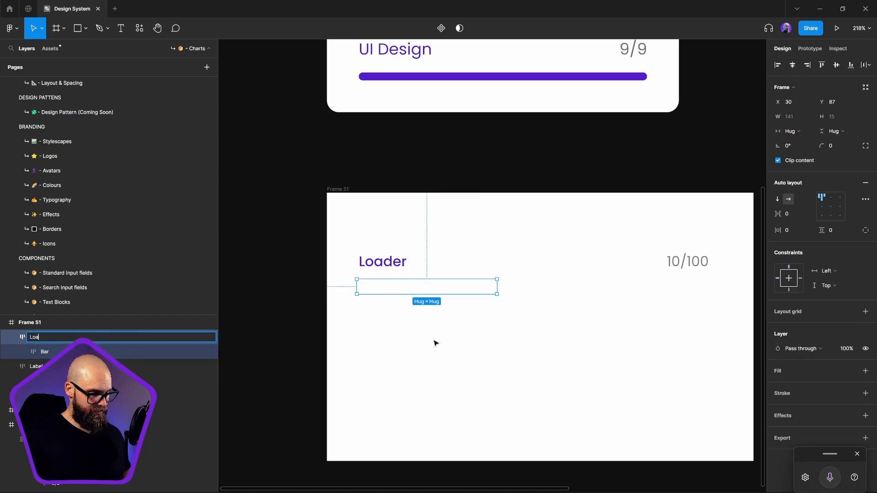
type("der")
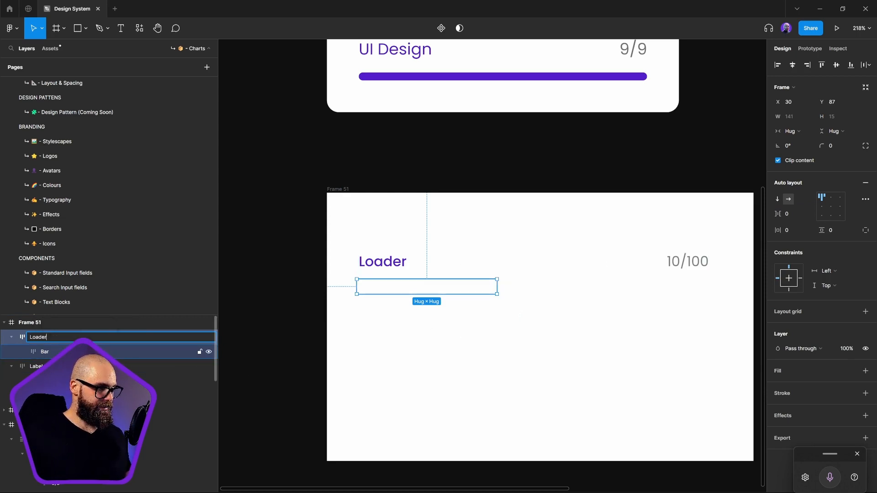
Fill the Bar frame with the BC/Purple/800 color style
left_click(82, 352)
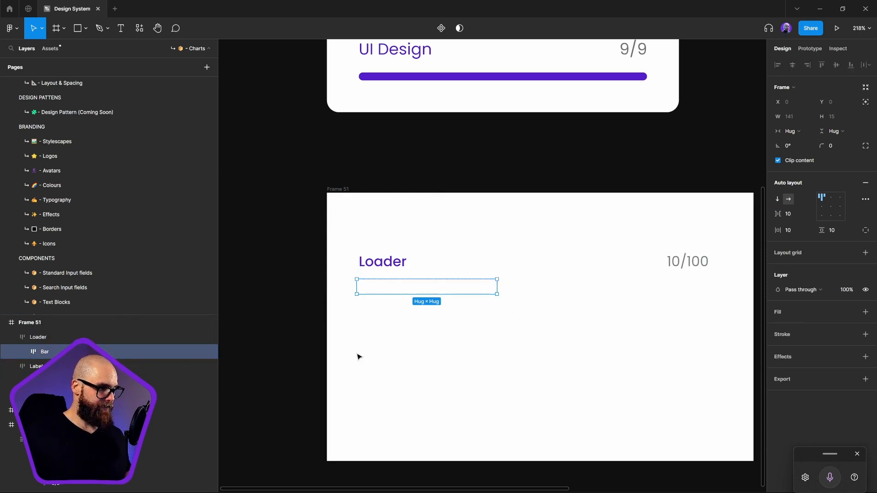
left_click(851, 313)
scroll(819, 439, "down", 5)
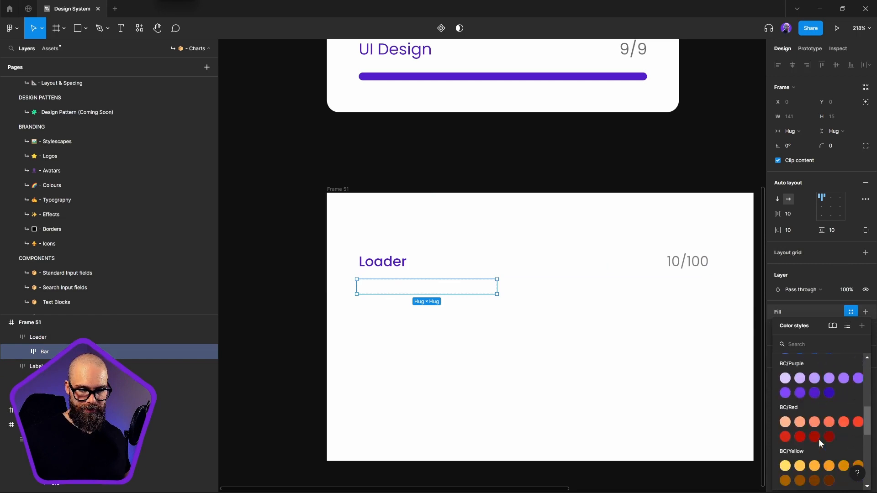
scroll(818, 373, "up", 1)
left_click(817, 370)
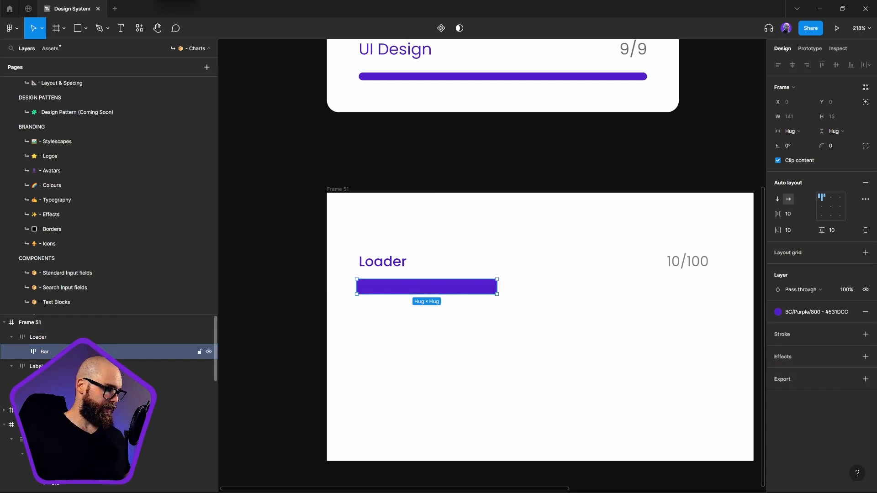
Set the corner radius of both the Bar frame and its parent Loader frame to 32
left_click(846, 146)
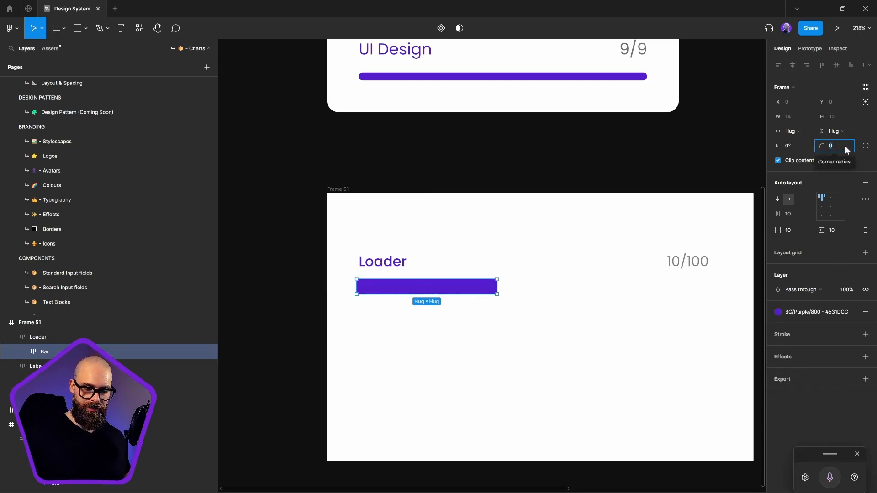
type("32")
key("Return")
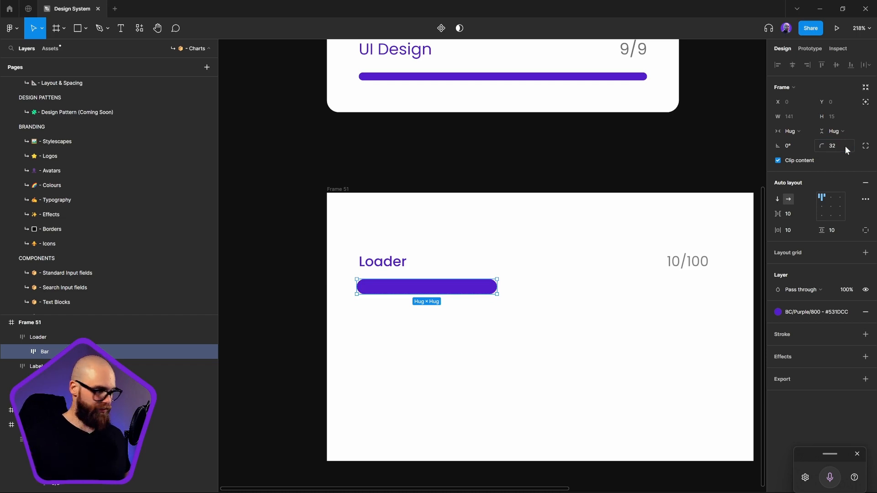
left_click(37, 336)
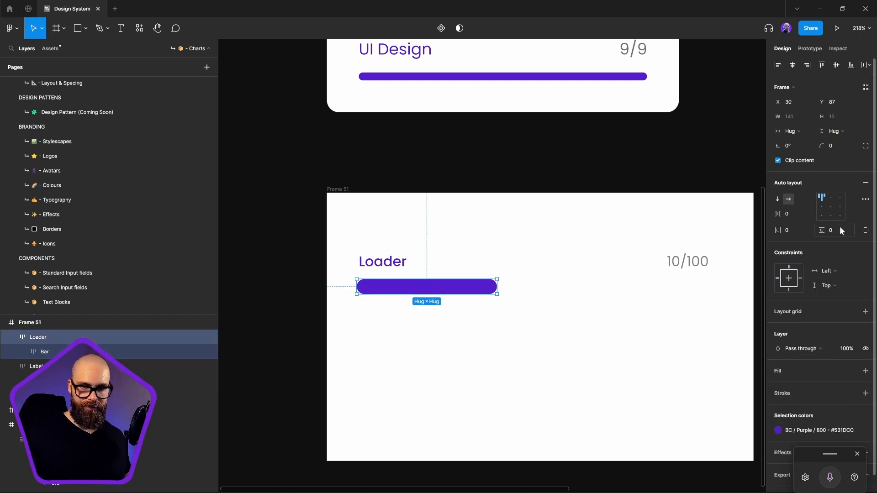
left_click(835, 146)
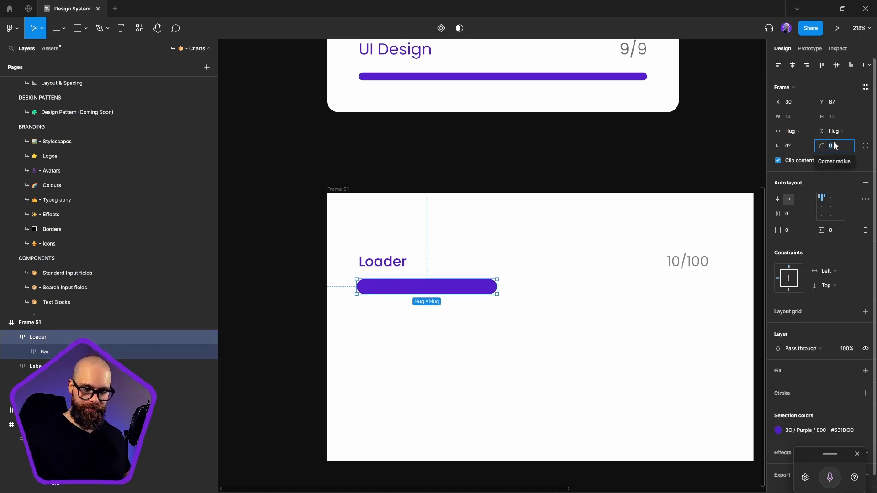
type("32")
key("Return")
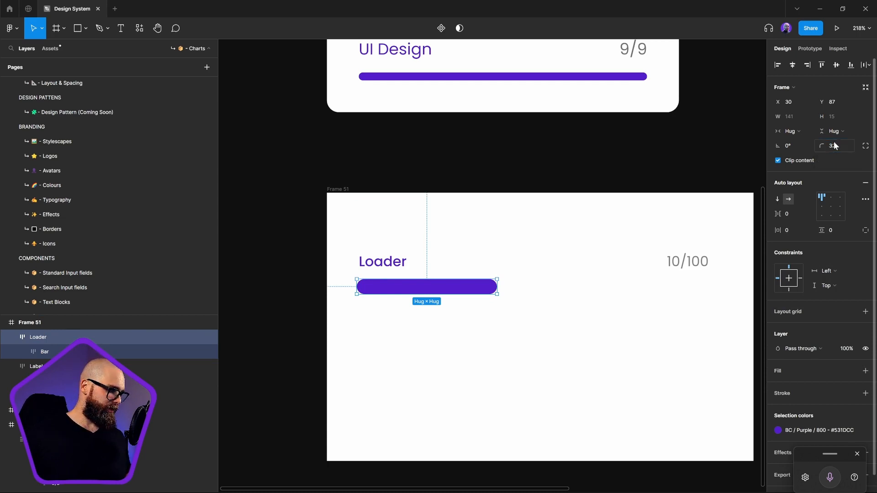
Fill the Loader frame with the grey BC/Dark/050 color style
left_click(824, 427)
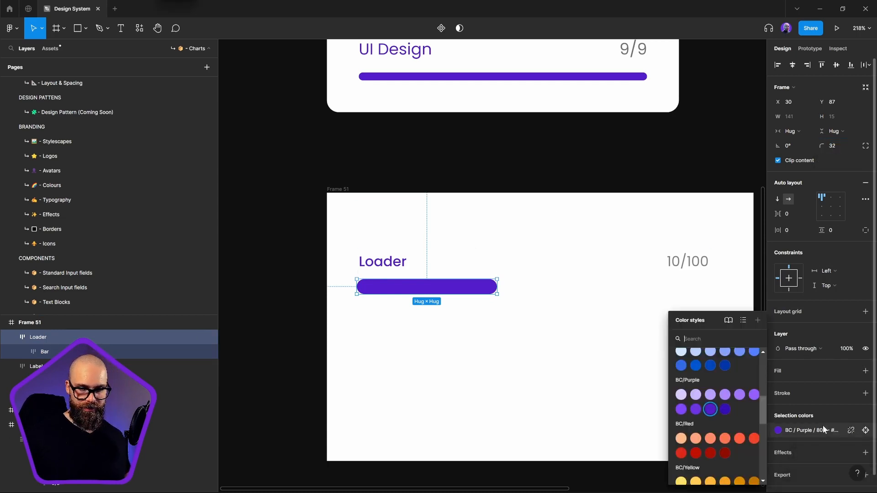
left_click(303, 401)
left_click(62, 337)
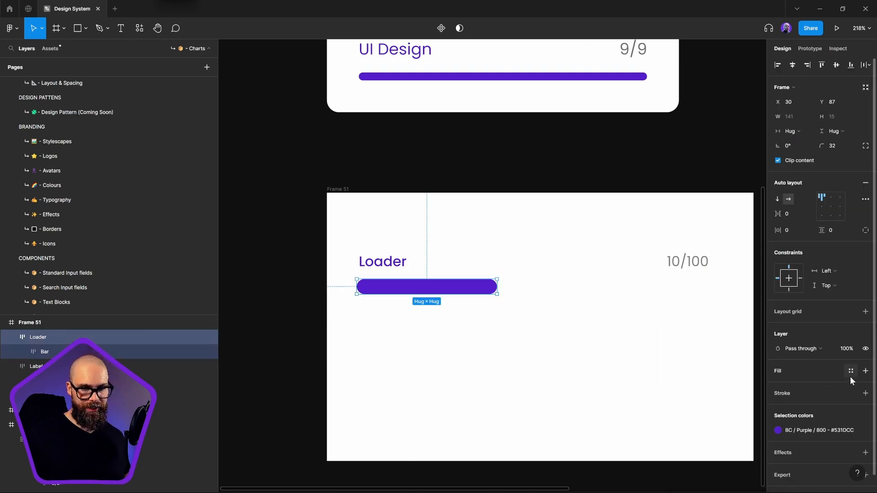
left_click(852, 371)
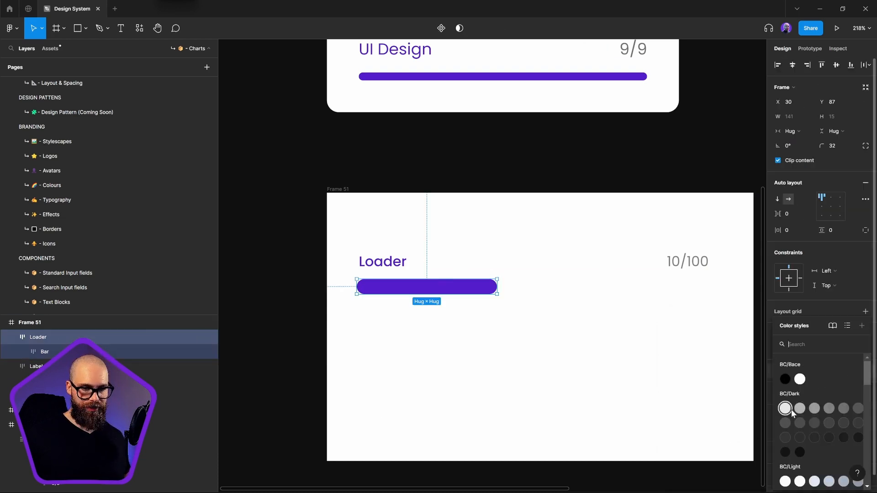
left_click(783, 408)
left_click(632, 382)
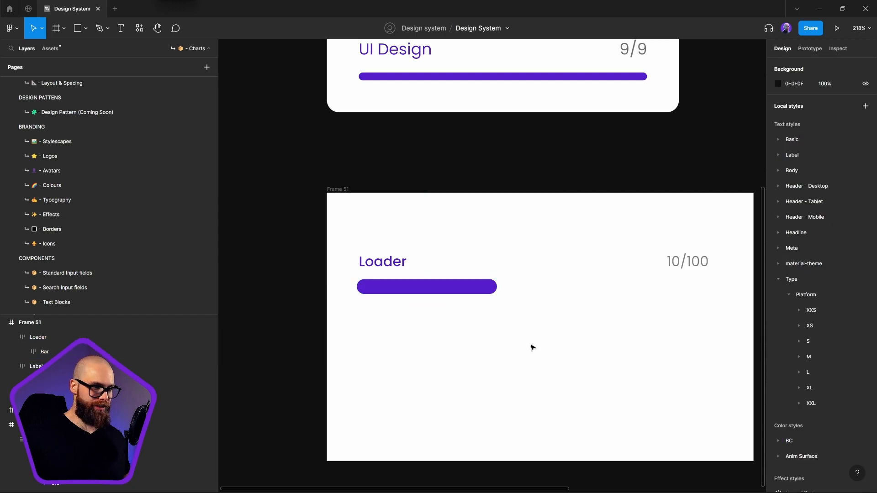
Set both the width and height of the Bar frame to Fill container
left_click(47, 351)
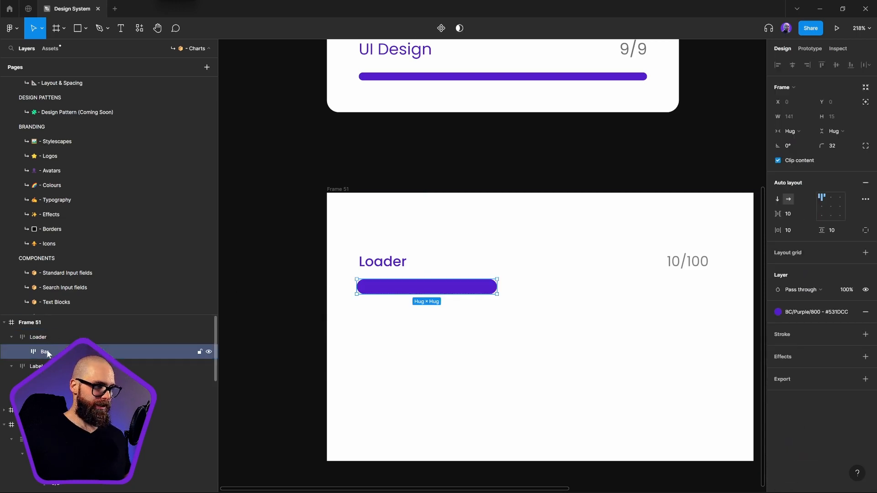
left_click(800, 132)
left_click(812, 141)
left_click(832, 133)
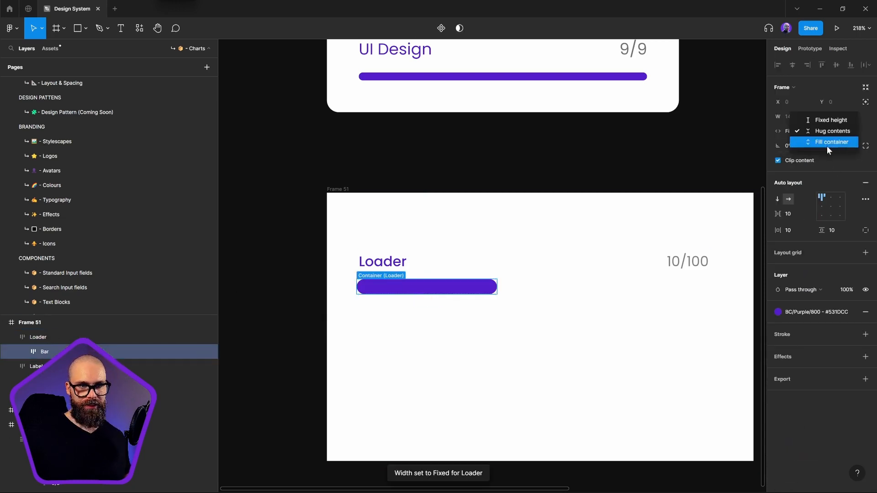
left_click(827, 145)
left_click(569, 314)
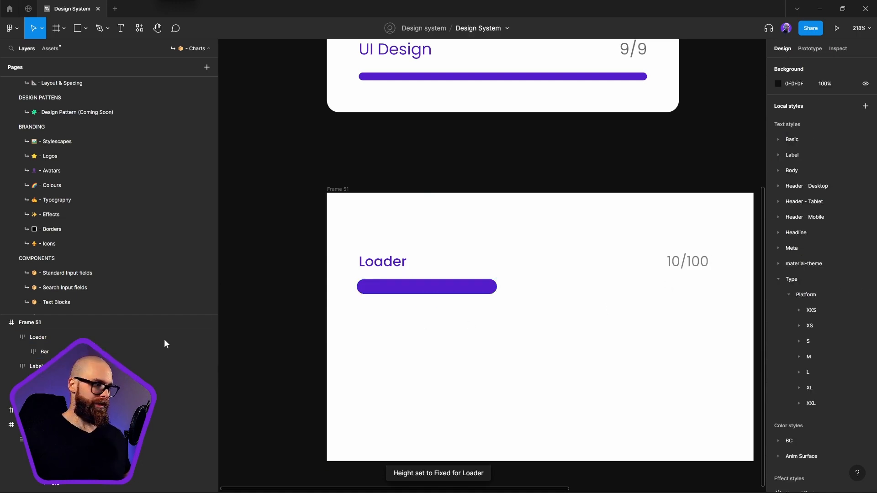
Give the Loader frame individual padding, with its right padding set to 50
left_click(54, 348)
left_click(54, 338)
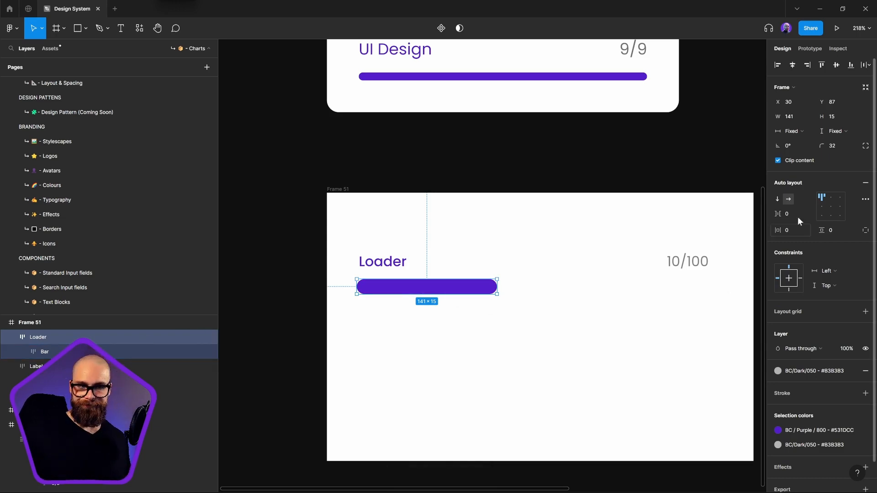
left_click(860, 230)
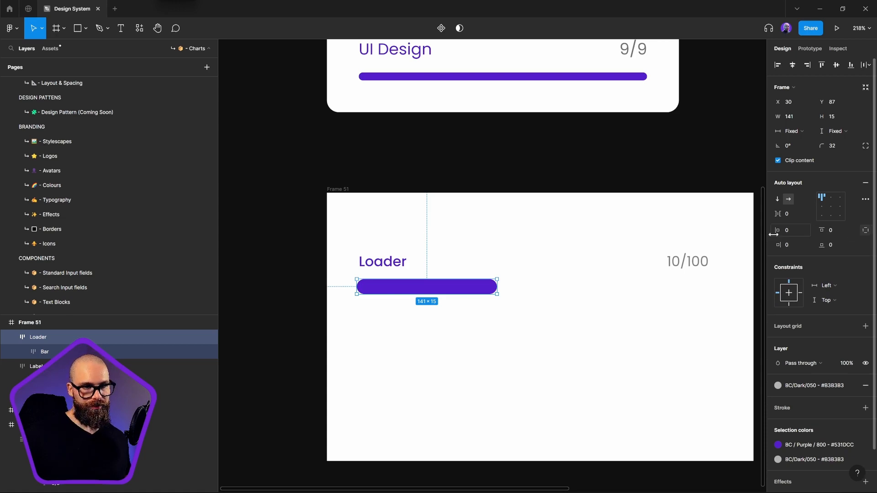
left_click(789, 246)
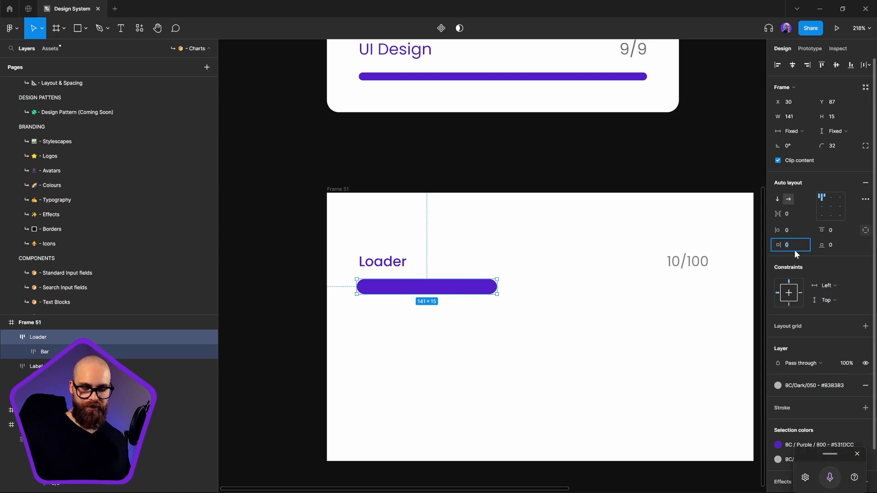
type("20")
key("Return")
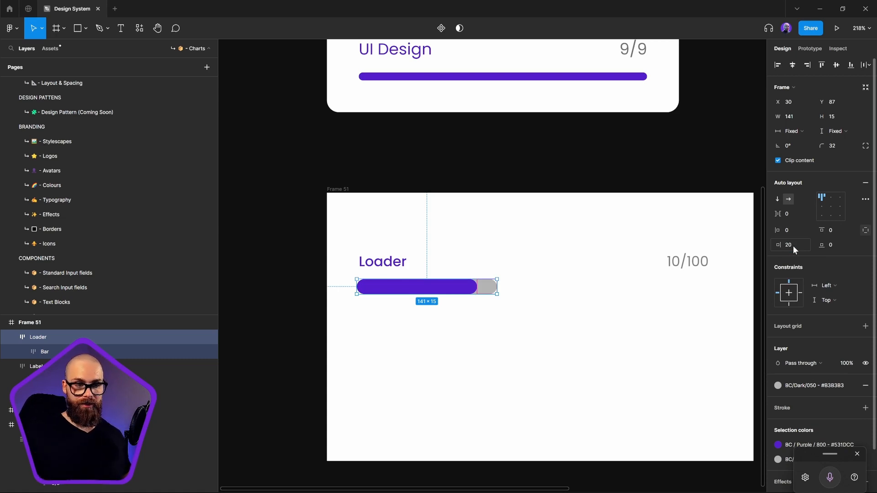
left_click_drag(778, 245, 804, 251)
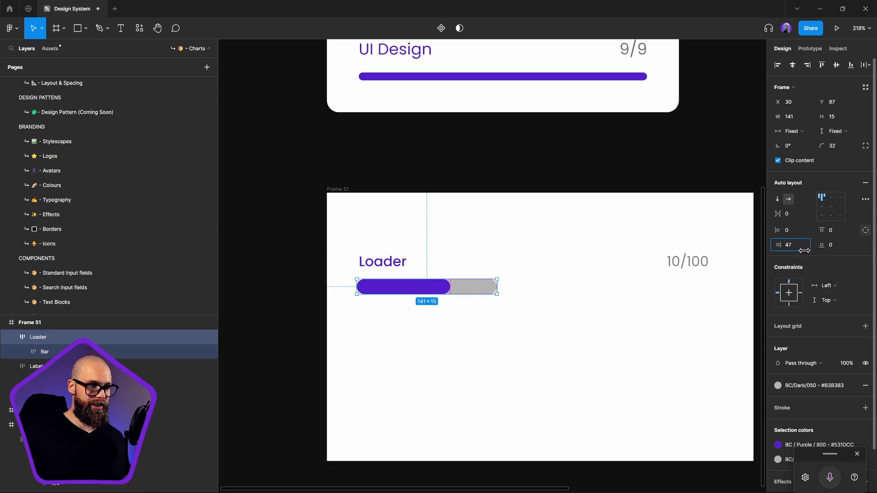
left_click_drag(864, 246, 827, 250)
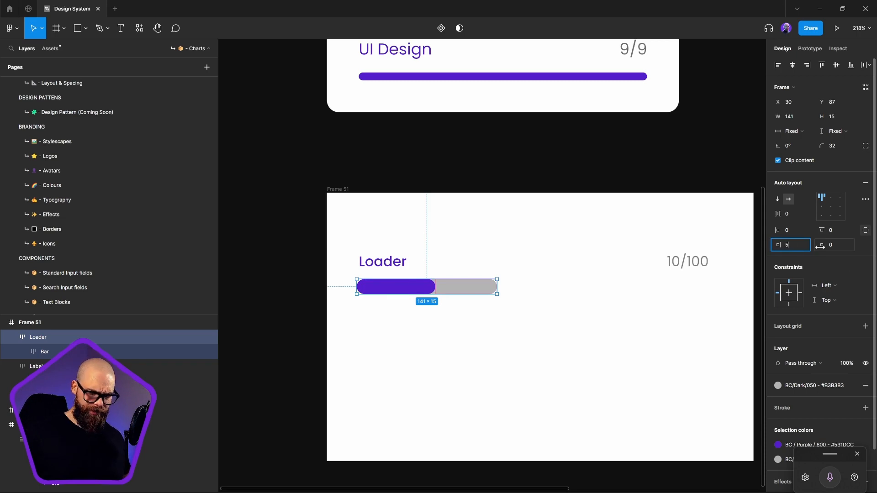
Change the Loader frame's fill to the BC/Dark/000 style and widen the frame to about 354
left_click(832, 386)
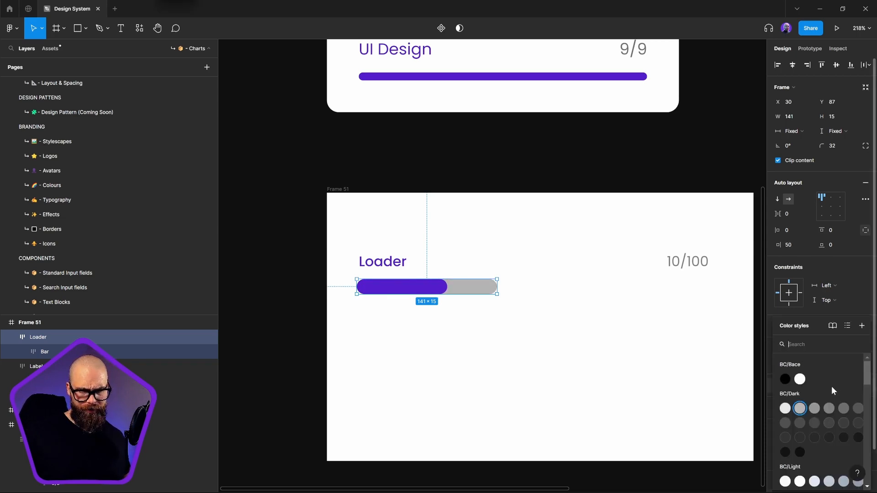
left_click(784, 409)
left_click(748, 410)
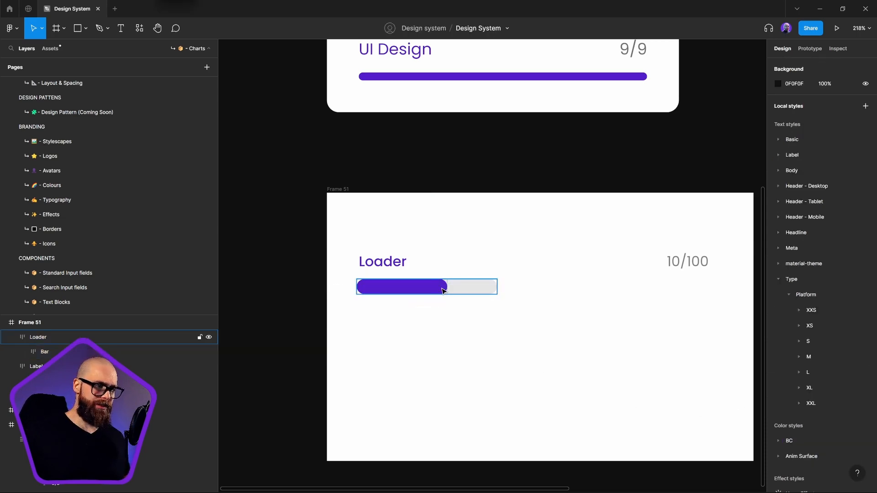
left_click(442, 290)
left_click_drag(499, 284, 708, 294)
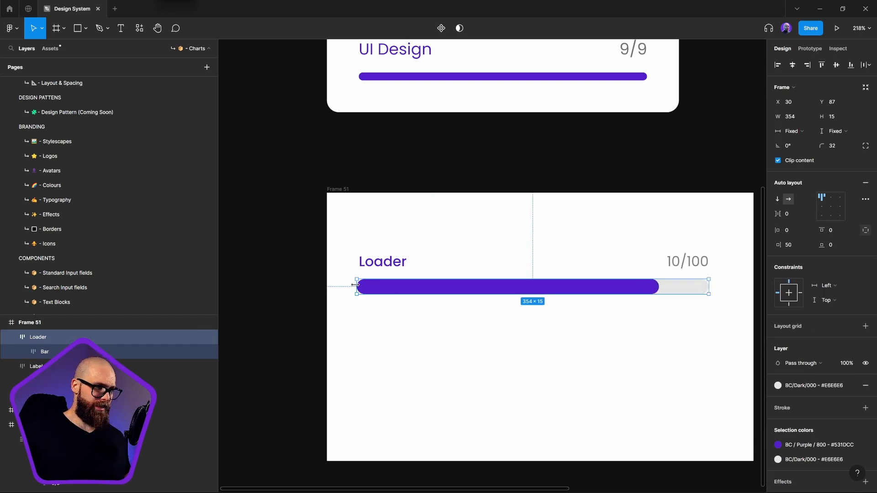
Wrap the label row and the Loader bar in one auto layout frame and name it Loading Content
left_click_drag(335, 238, 732, 320)
key("shift+a")
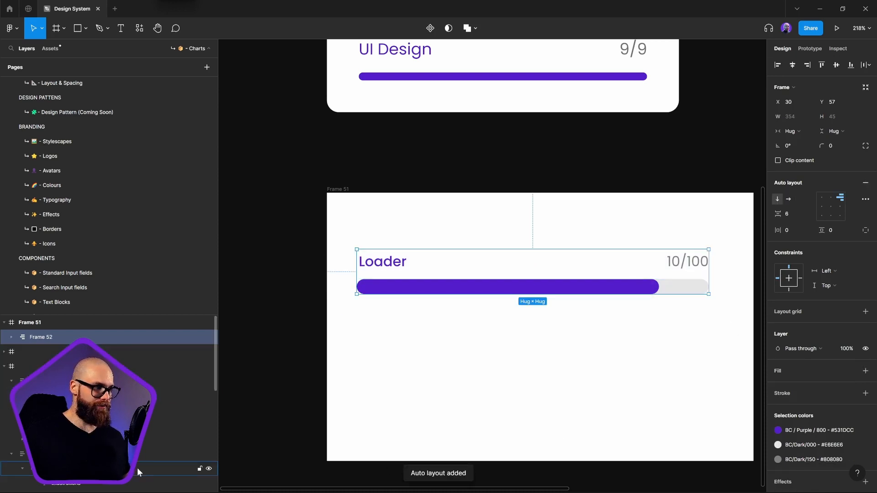
double_click(43, 338)
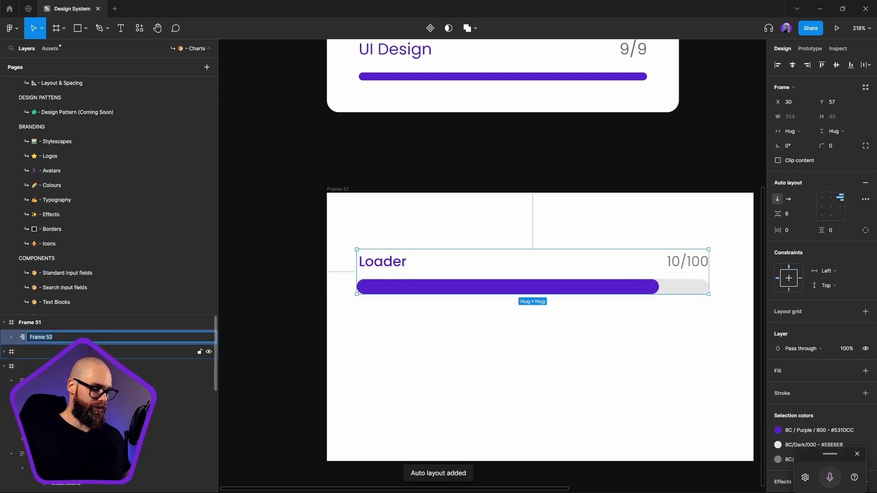
type("Loading Content")
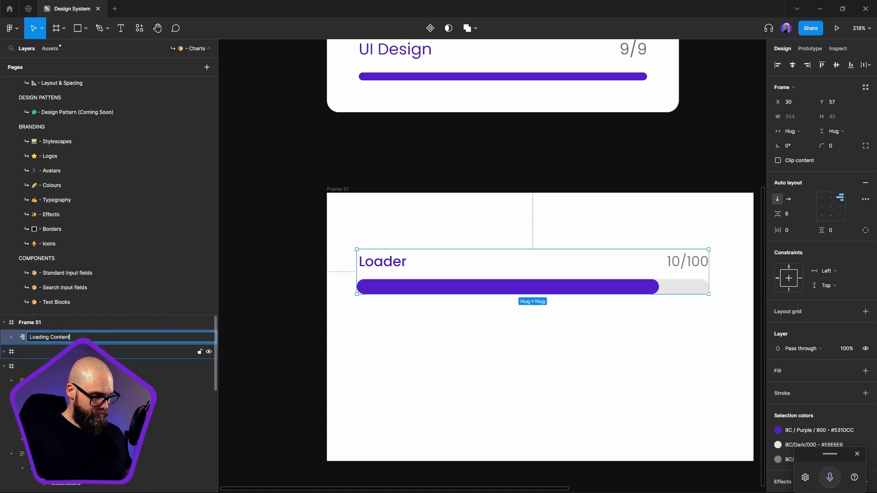
key("Return")
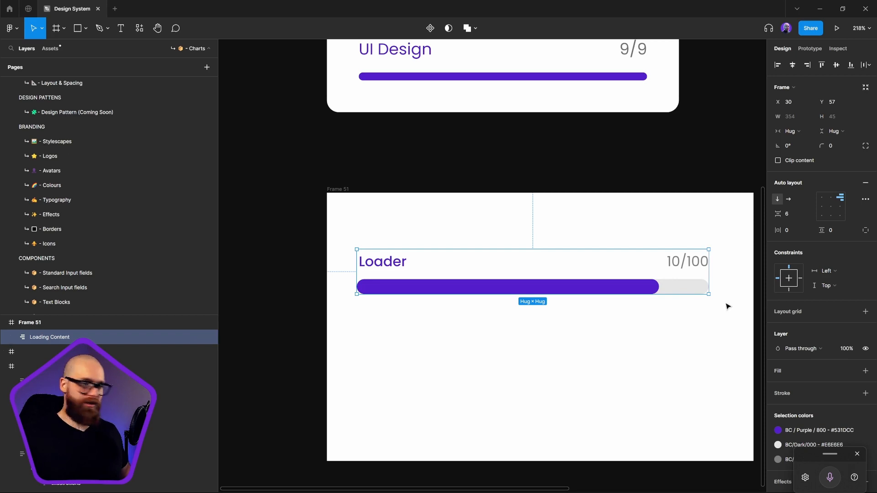
Set the vertical spacing between the items of the Loading Content frame to 8
left_click(792, 215)
type("8")
key("Return")
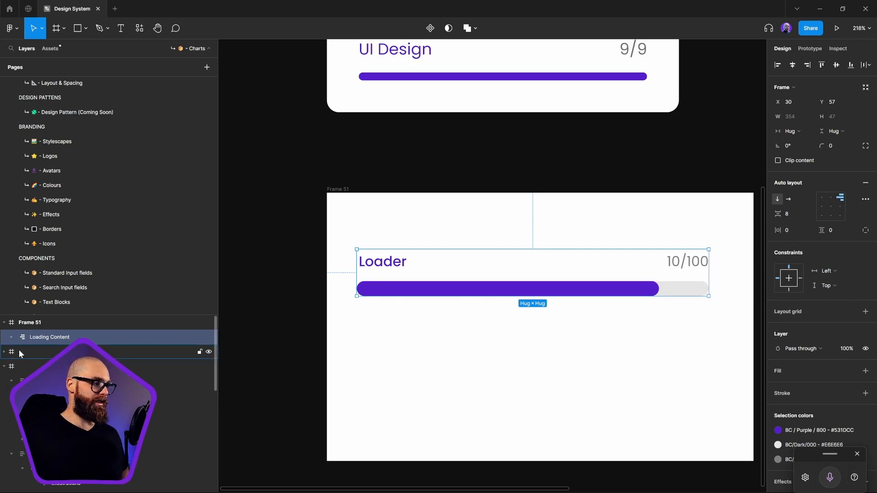
Set the label section and the Loader bar inside Loading Content to Fill container width and Hug contents height
key("Return")
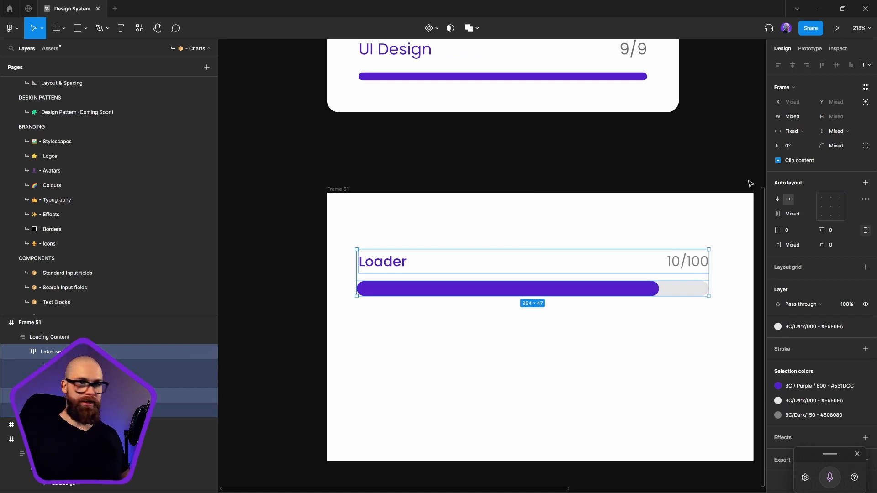
left_click(809, 135)
left_click(804, 153)
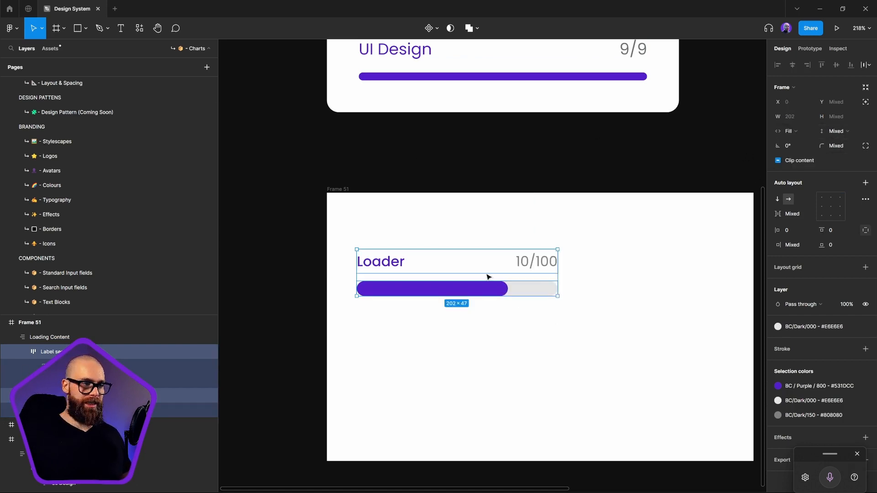
left_click(838, 131)
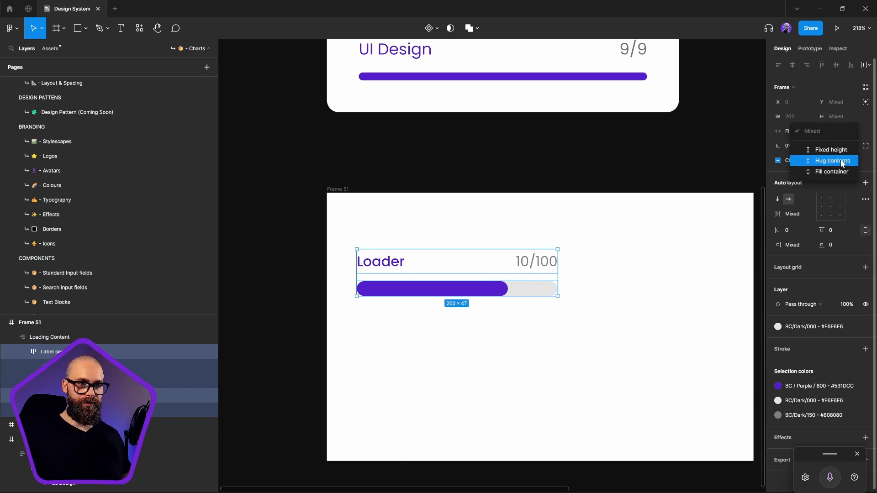
left_click(832, 150)
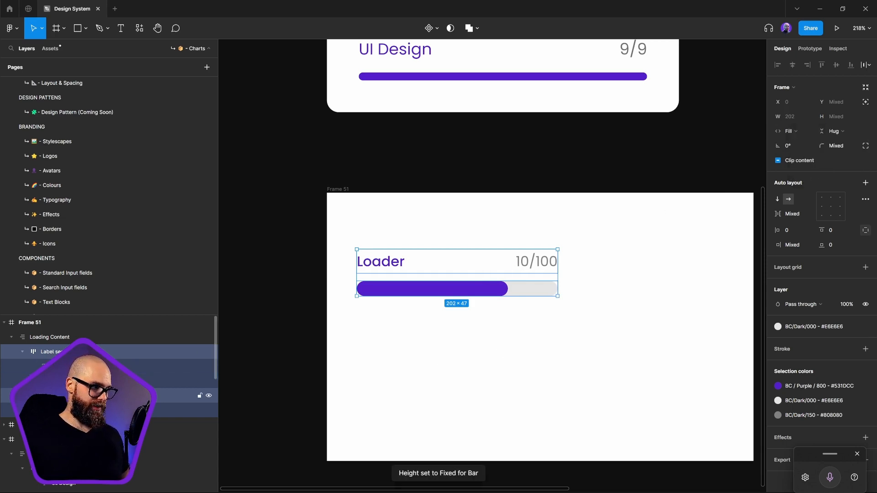
Widen the Loading Content frame to about 374 and place a duplicate of it directly beneath in Frame 51
left_click(44, 337)
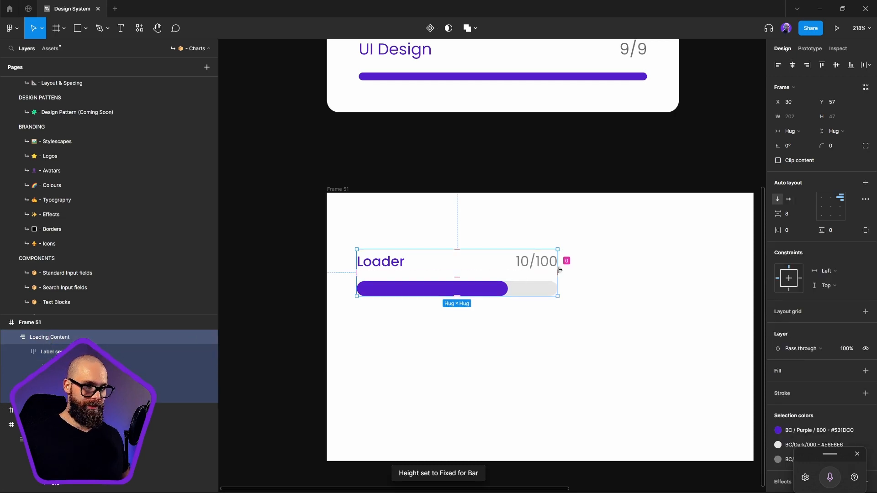
left_click_drag(558, 264, 729, 264)
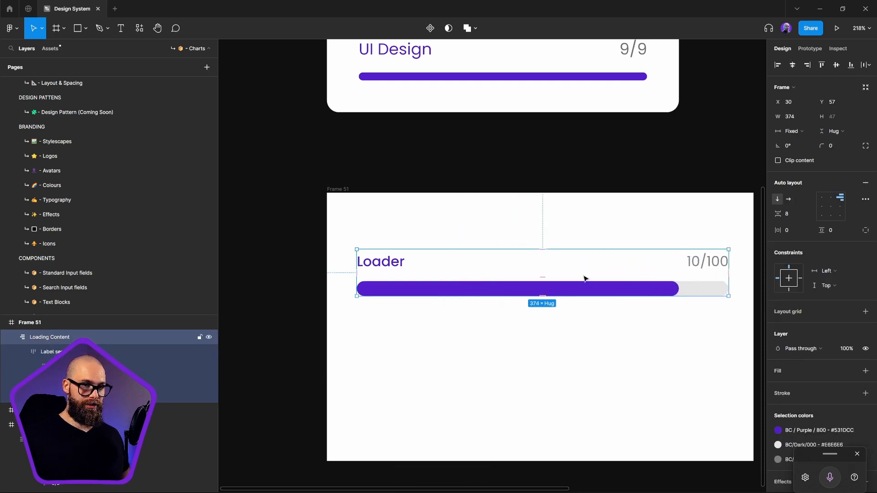
left_click_drag(583, 281, 561, 342)
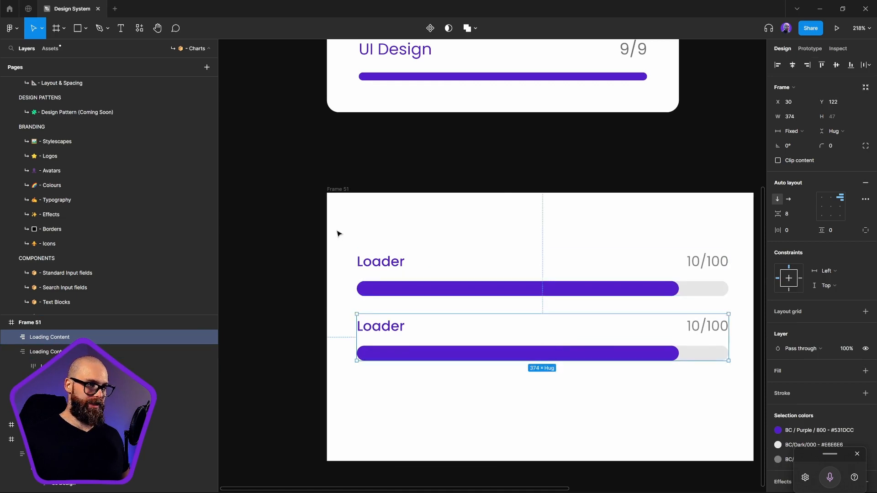
left_click_drag(342, 222, 747, 389)
left_click(529, 225)
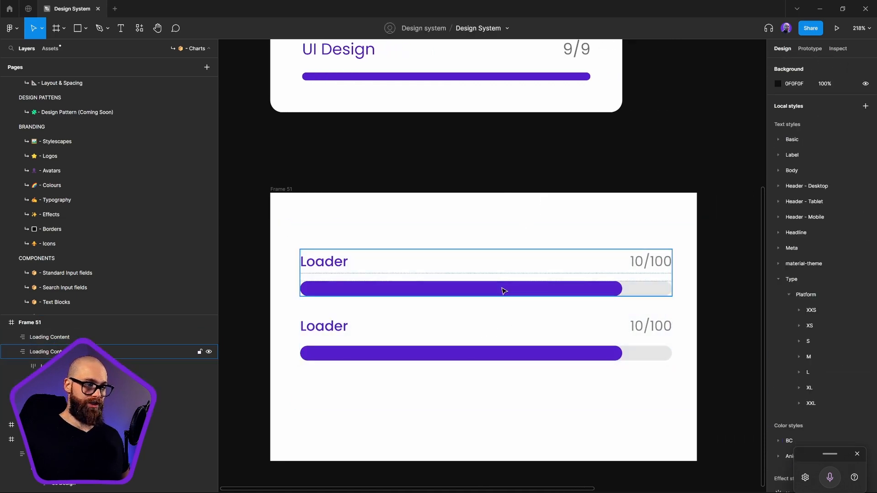
Convert the upper Loading Content frame into a component
left_click(490, 266)
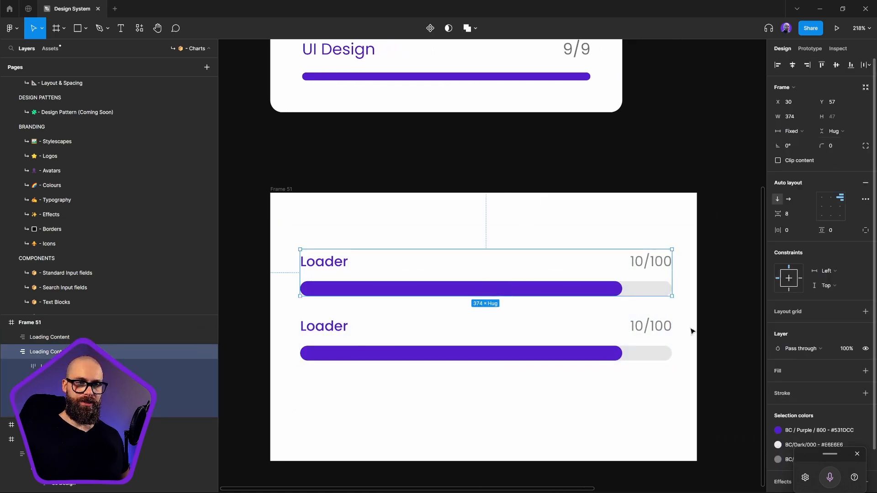
right_click(480, 274)
left_click(521, 398)
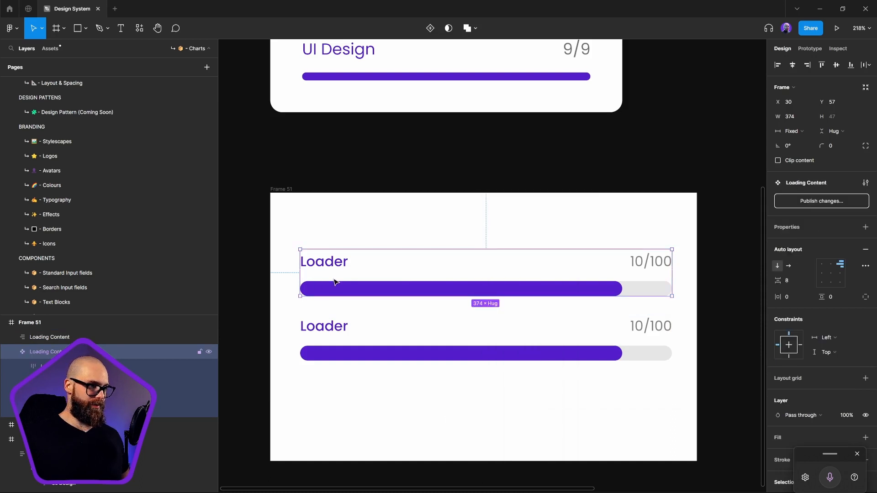
Move the Loading Content component out of Frame 51 onto the empty canvas beside it, with a width of about 324
scroll(425, 265, "down", 3)
left_click_drag(494, 293, 252, 244)
left_click_drag(362, 262, 519, 216)
left_click(557, 284)
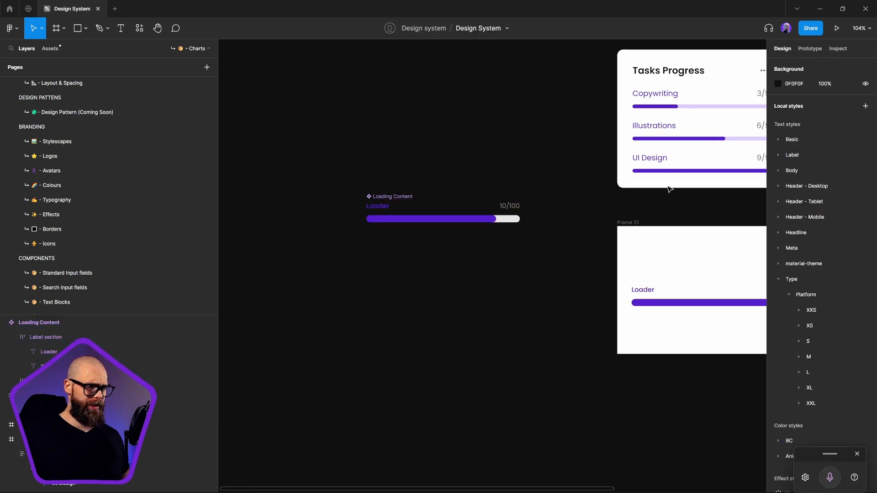
Add a white FFFFFF fill to the Loading Content component
left_click(400, 197)
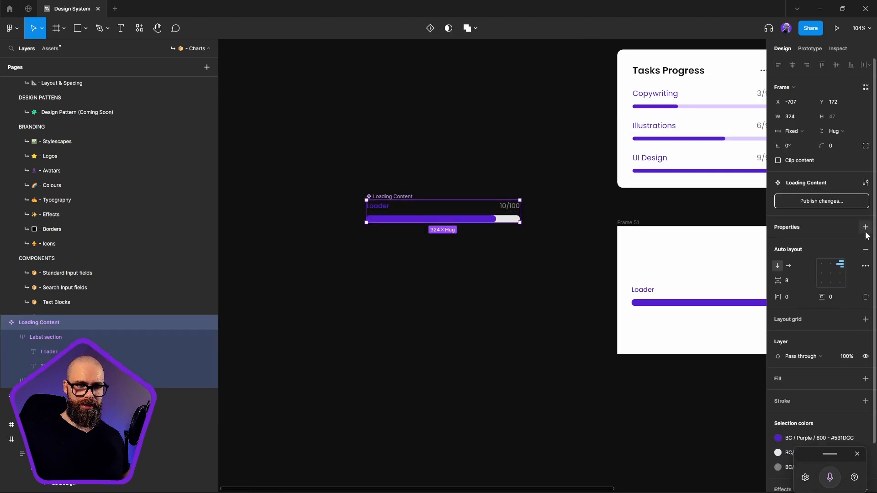
left_click(866, 379)
left_click(434, 357)
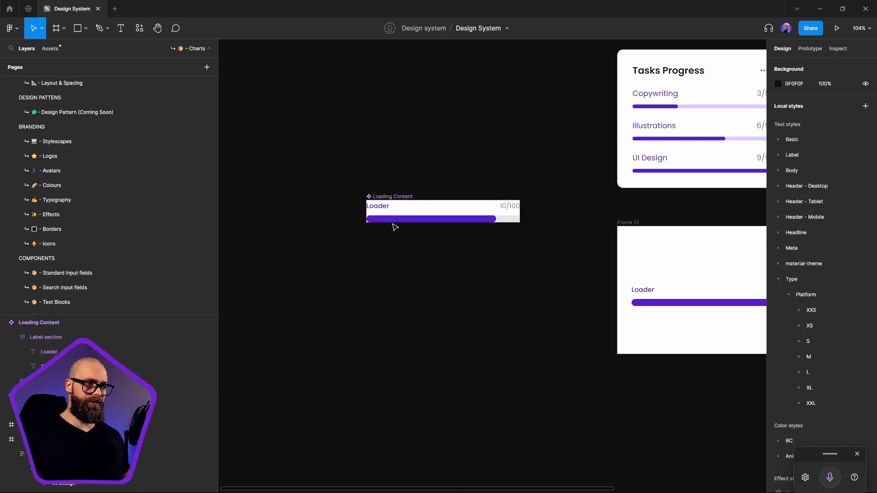
Centre-align the Loading Content component's items and give it 8 padding on all sides and a corner radius of 8
left_click(416, 210)
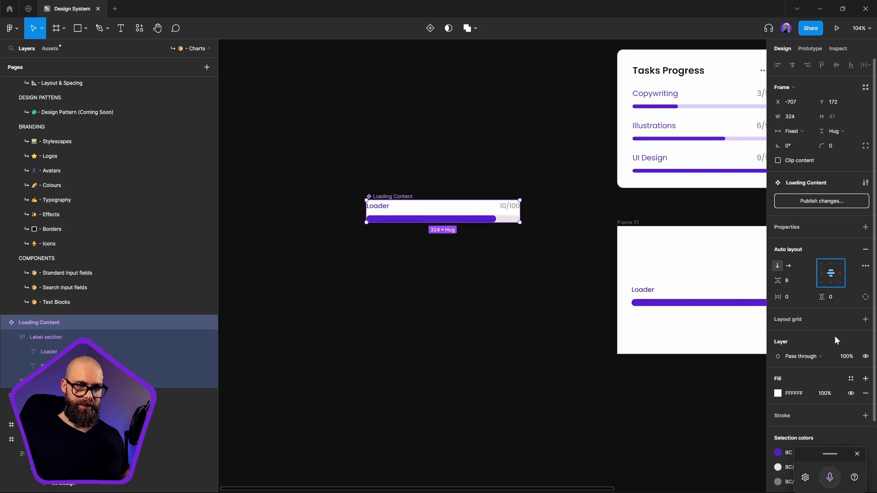
left_click(833, 297)
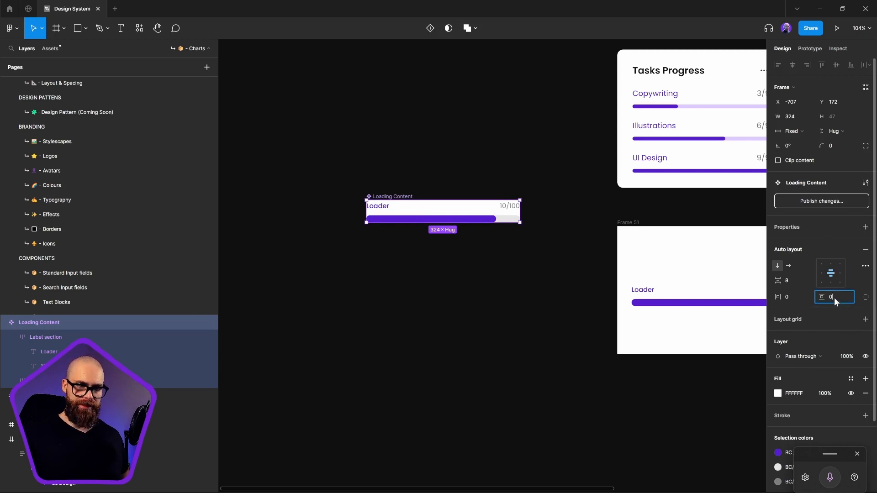
left_click(801, 297)
type("8")
key("Return")
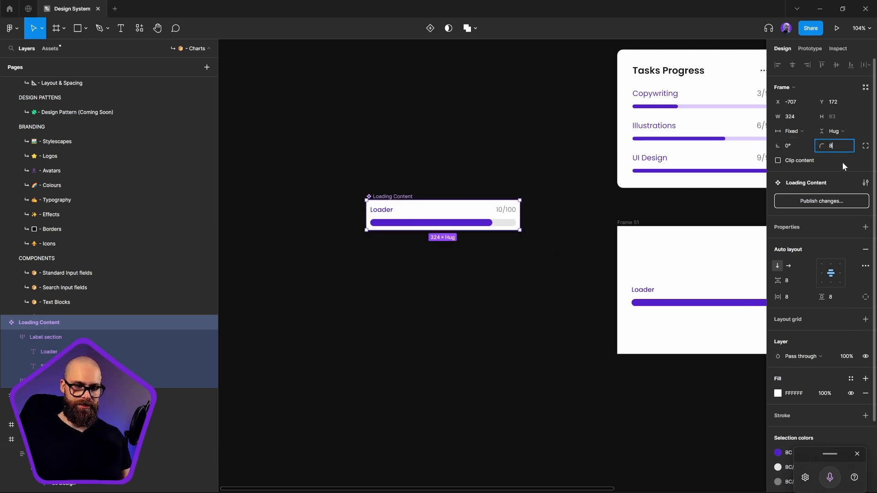
key("Return")
left_click(493, 291)
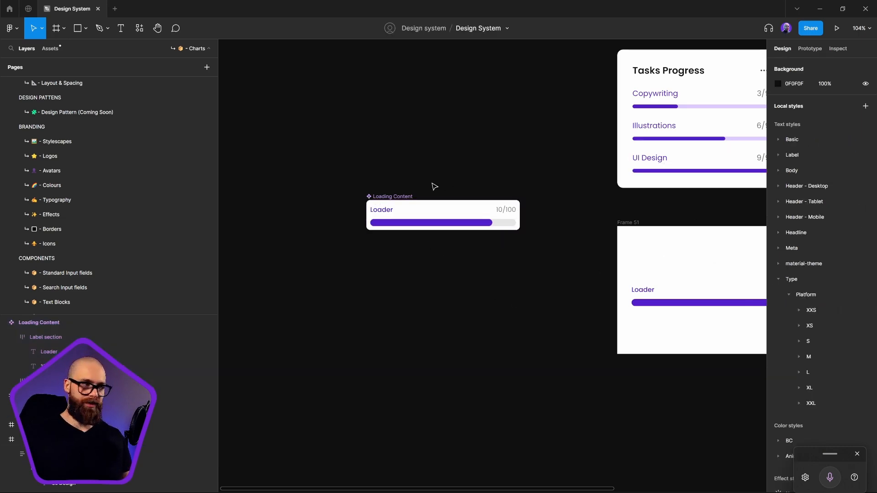
Give the Loading Content component a stroke using the second grey of the BC/Dark color styles
left_click(401, 197)
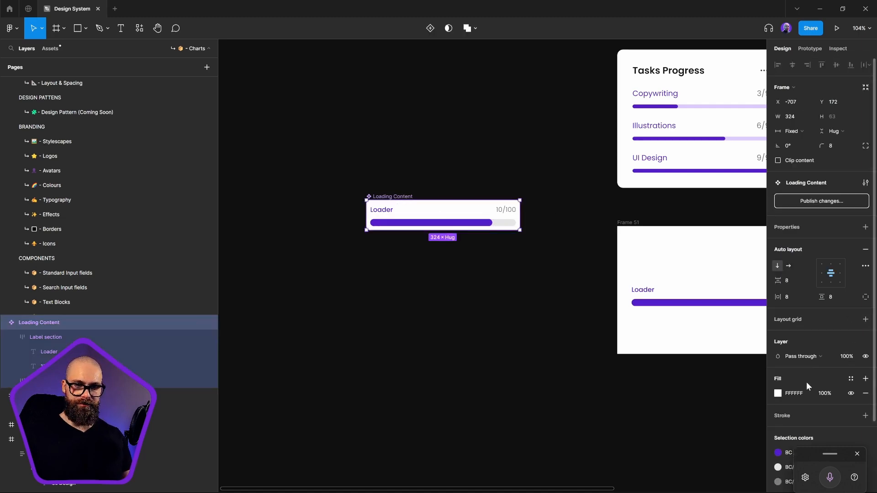
left_click(851, 417)
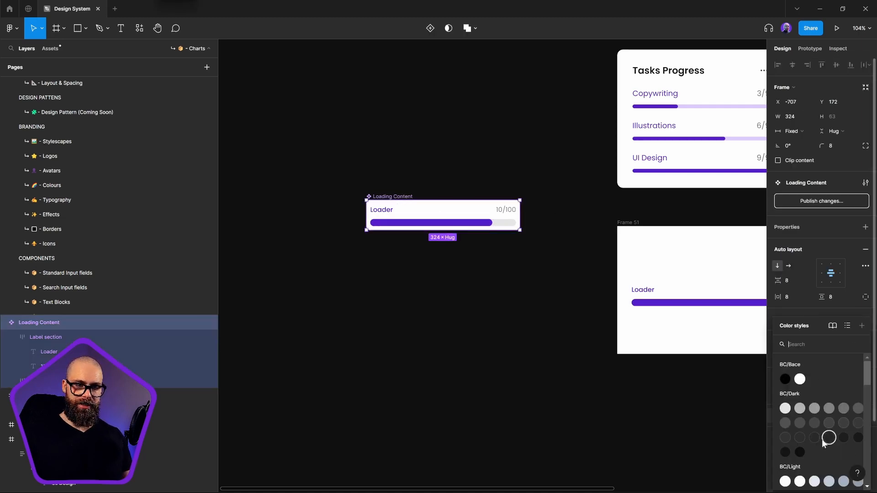
left_click(800, 409)
left_click(472, 302)
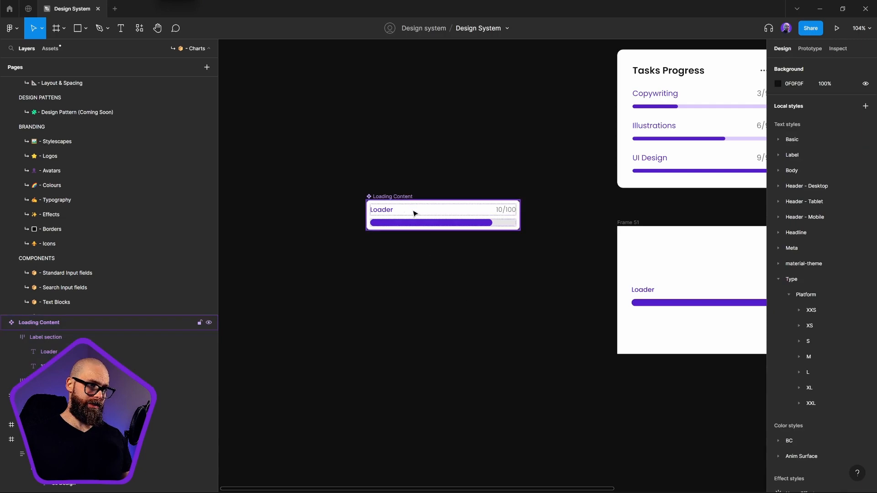
Delete the leftover Loading Content frame from Frame 51 and place an instance of the component there instead
left_click(656, 290)
key("Delete")
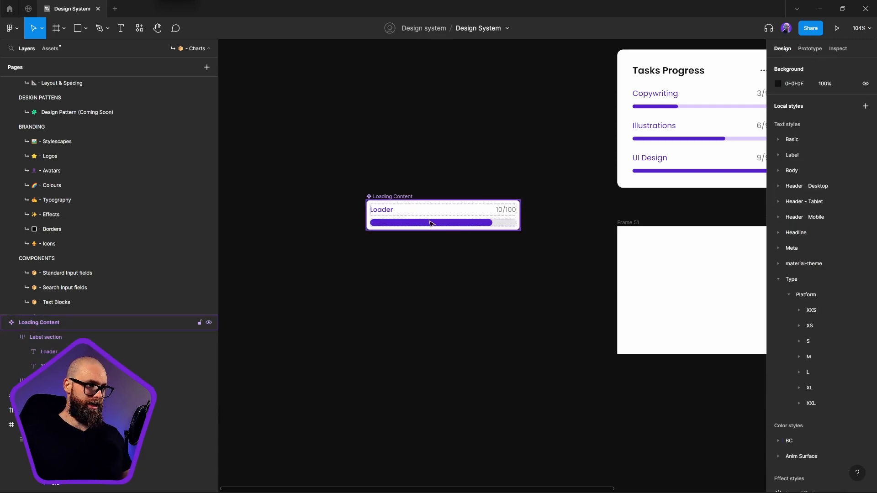
left_click_drag(414, 219, 692, 260)
left_click_drag(682, 286, 590, 287)
left_click(476, 326)
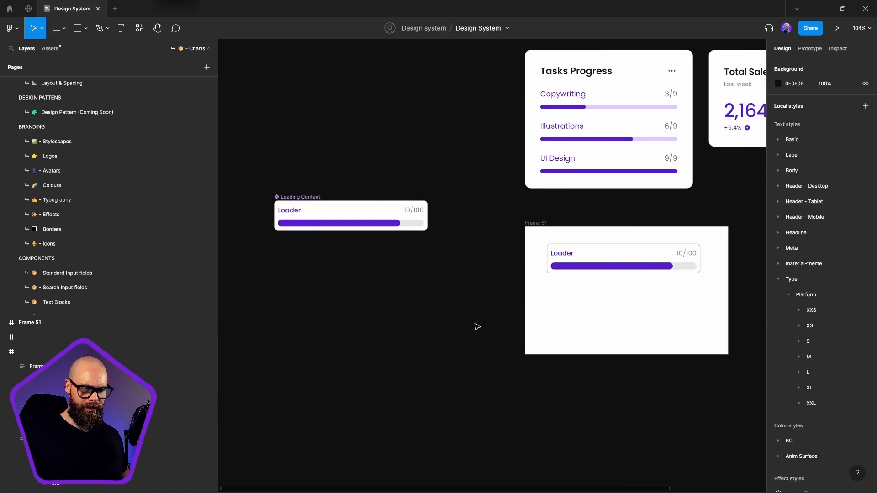
Try resizing the width of the Loading Content instance in Frame 51, then undo the resize
left_click(597, 268)
left_click_drag(722, 258, 692, 260)
key("ctrl+z")
left_click(461, 279)
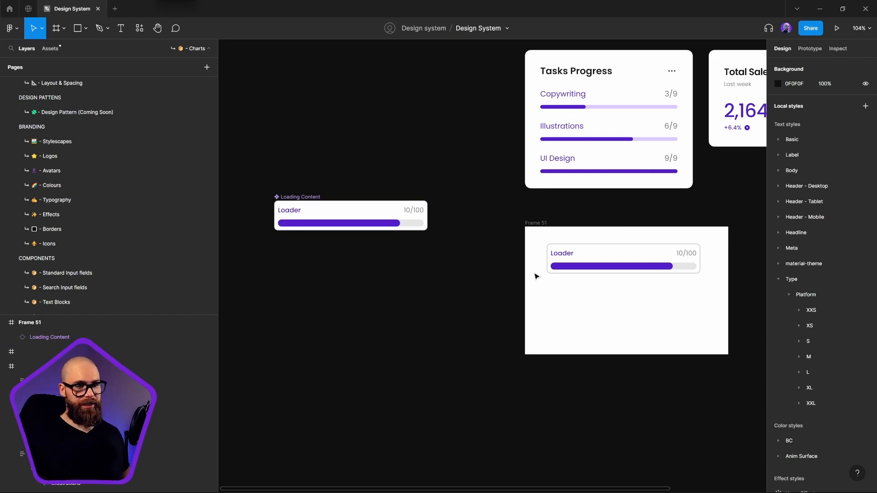
Copy the Loader bar out of the instance as a separate frame beneath it in Frame 51 and expand its layers
double_click(670, 268)
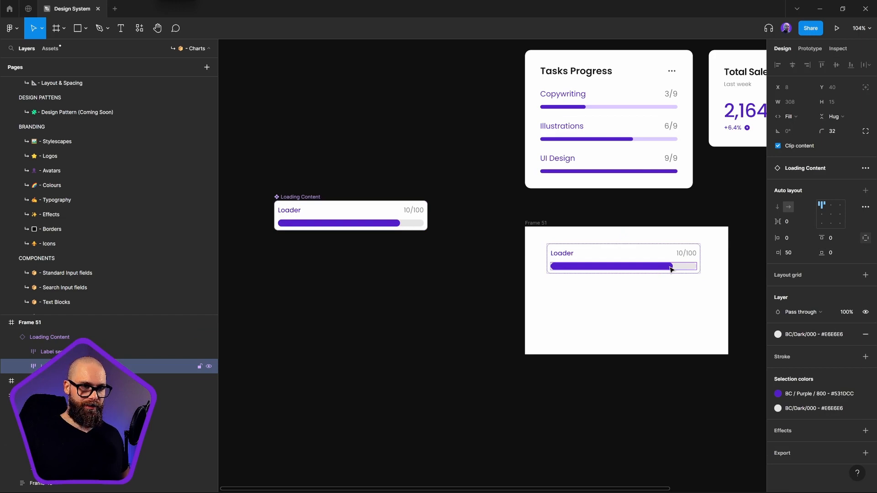
left_click_drag(670, 268, 670, 309)
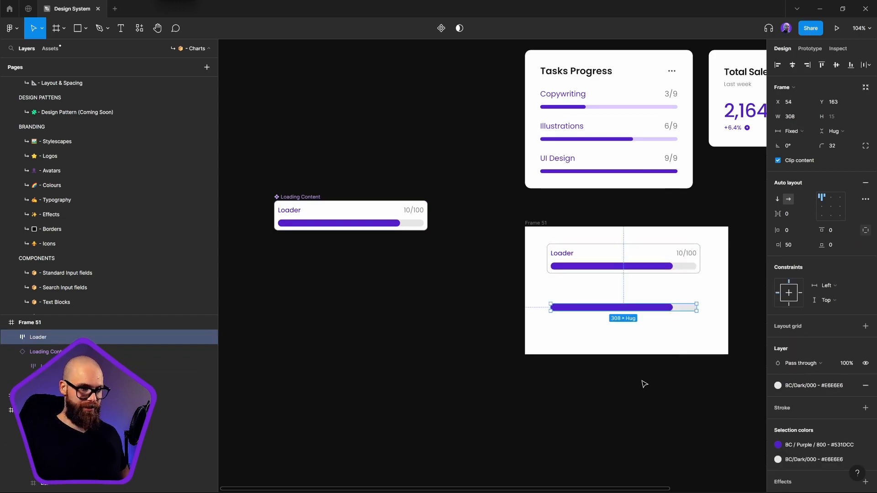
left_click(12, 338)
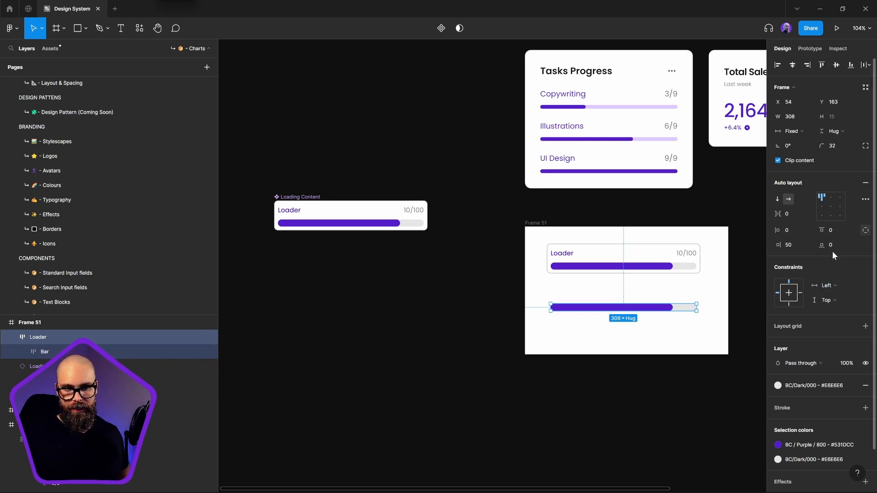
Switch the copied Loader frame back from individual padding and set its horizontal padding to 0
left_click(865, 231)
left_click(795, 233)
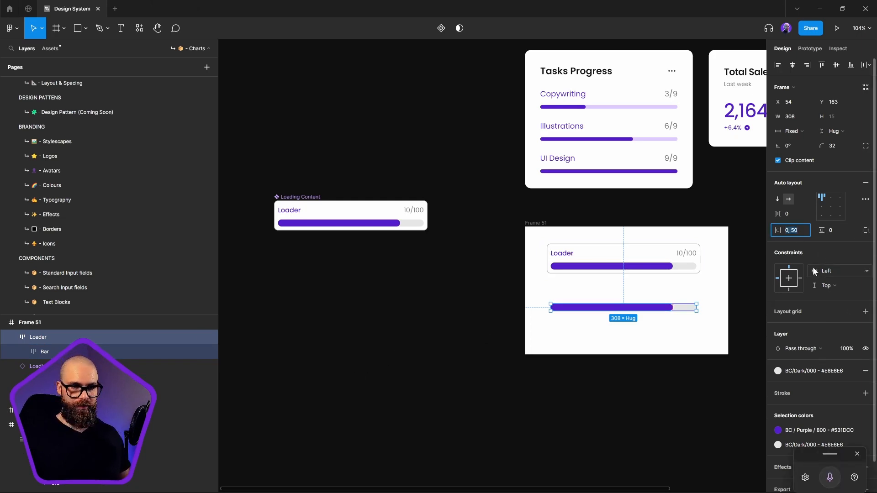
type("0")
key("Return")
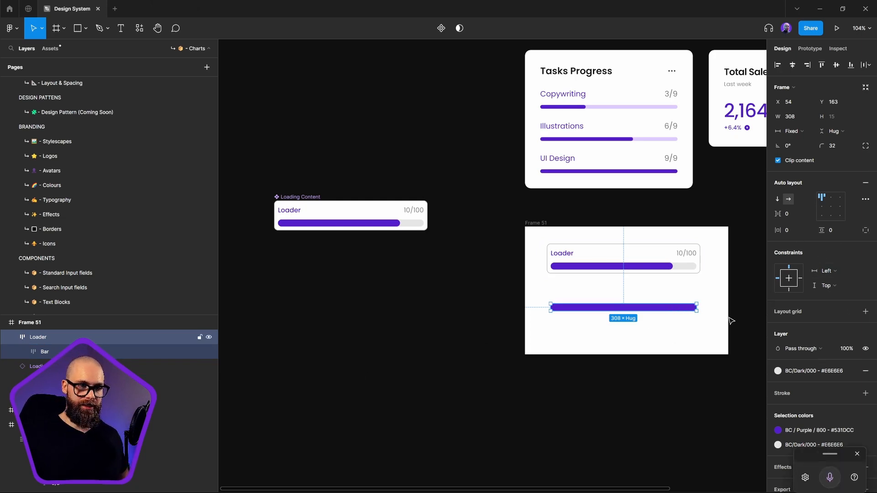
Resize the copied Loader frame into an upright shape about 36 × 79 and set its inner Bar's height to Fill container
left_click_drag(696, 307, 568, 341)
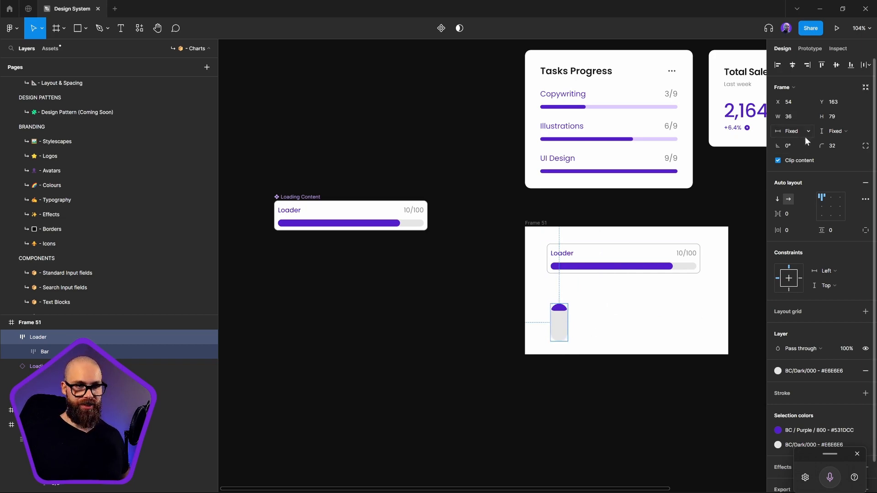
left_click(559, 309)
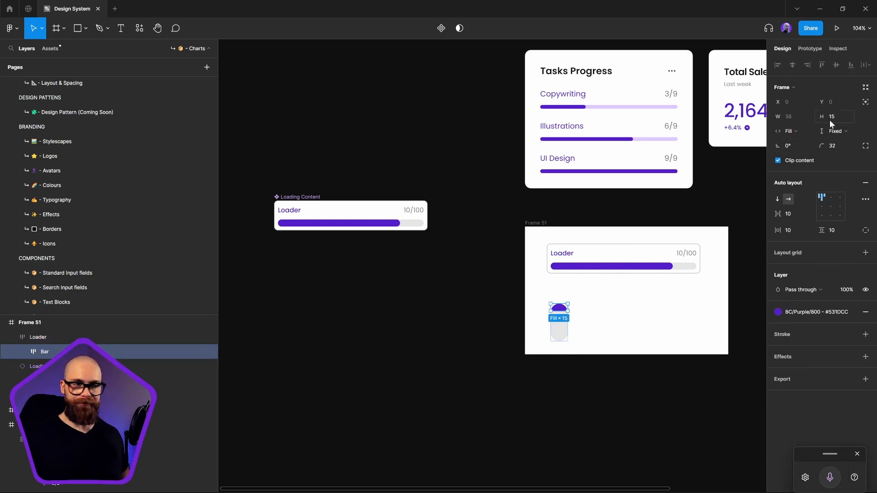
left_click(845, 133)
left_click(843, 153)
left_click(595, 339)
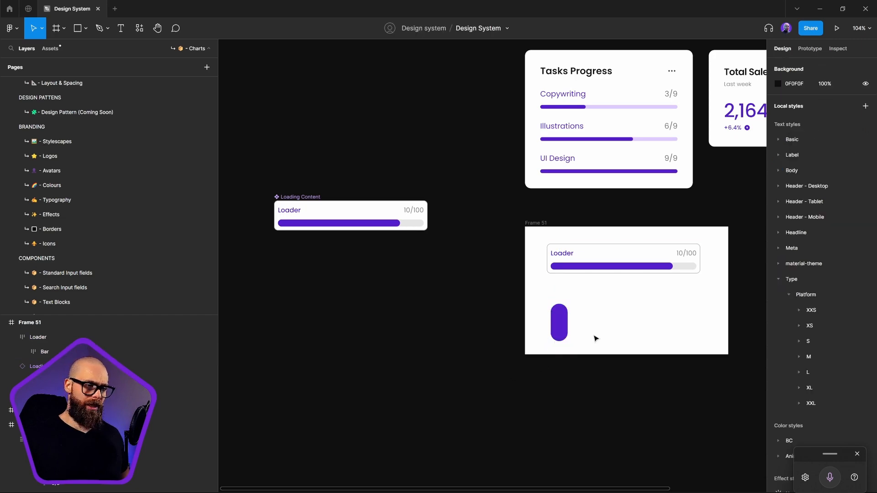
Narrow the upright Loader frame, trying a width of 12 before setting it to 8
scroll(565, 318, "up", 5)
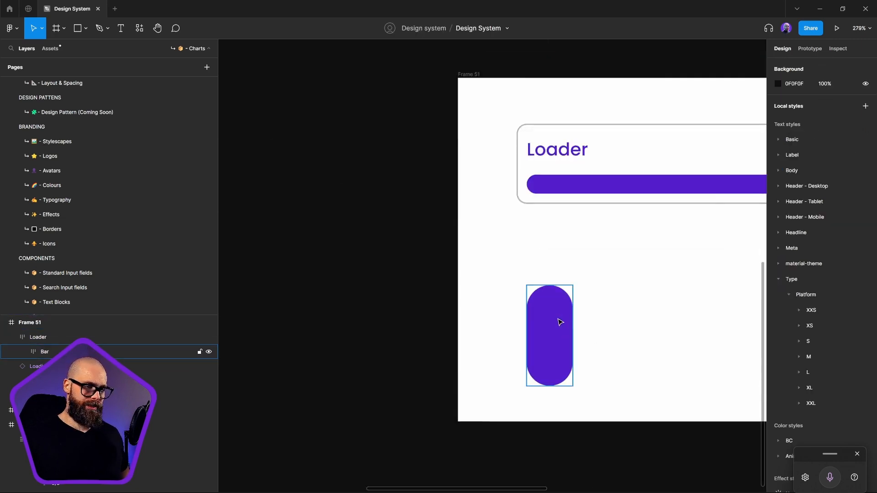
left_click(560, 320)
left_click(55, 342)
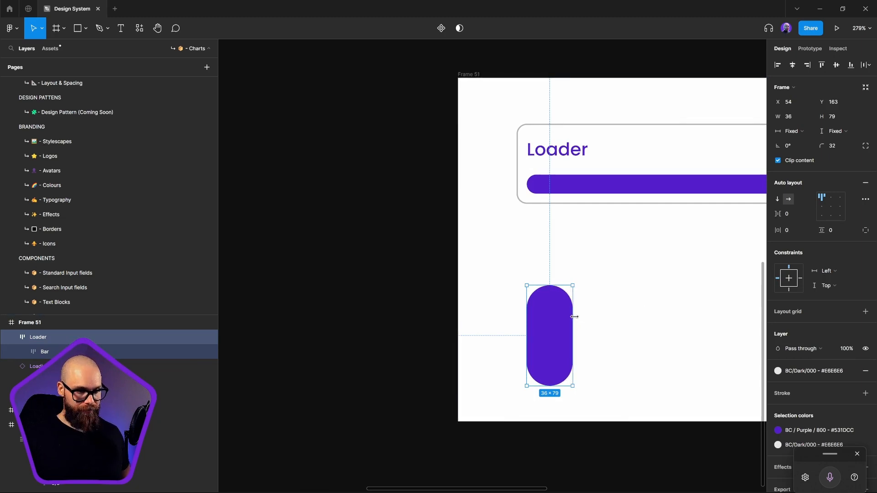
left_click_drag(573, 320, 539, 319)
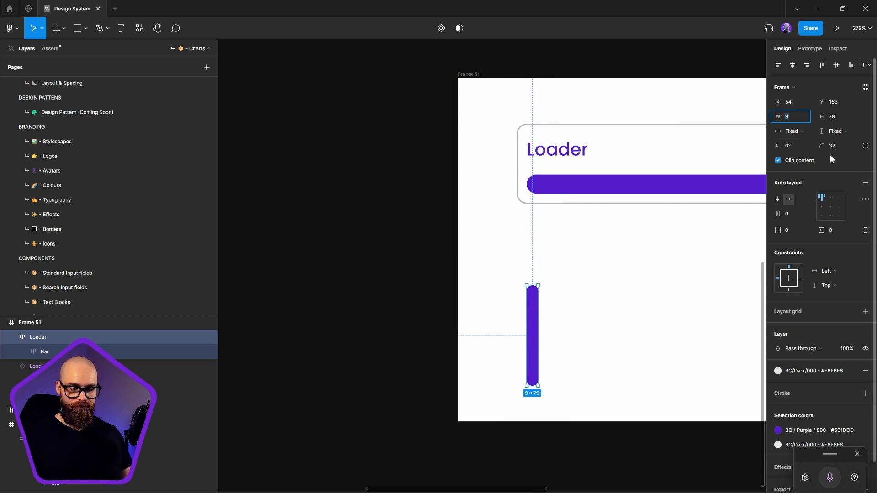
type("12")
key("Return")
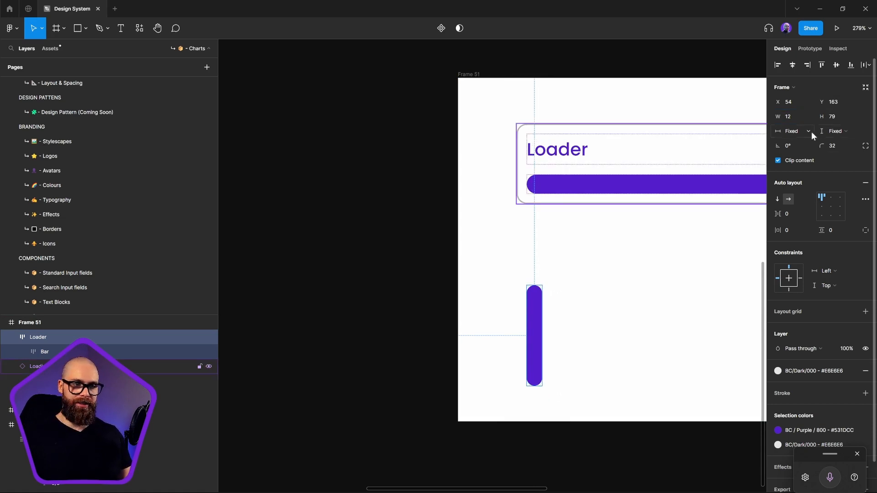
type("8")
key("Return")
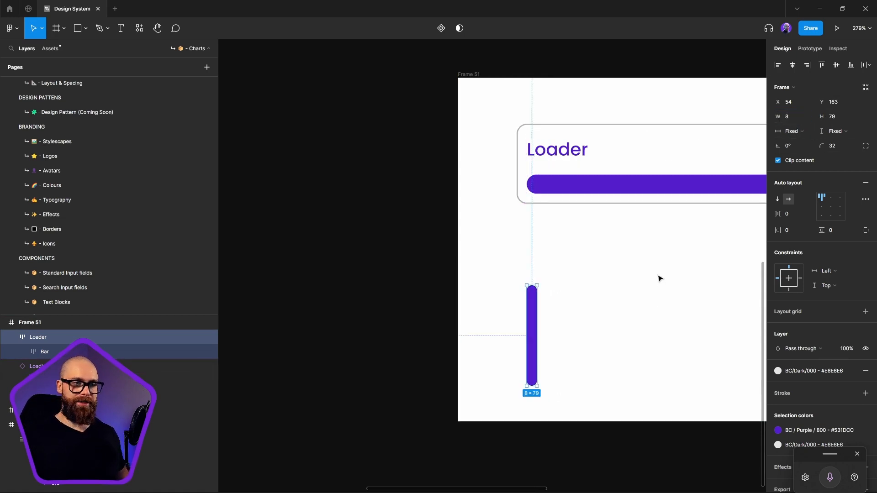
Move the vertical Loader bar to about X 84, Y 133 in Frame 51
left_click(578, 262)
left_click_drag(533, 334, 570, 296)
left_click(577, 293)
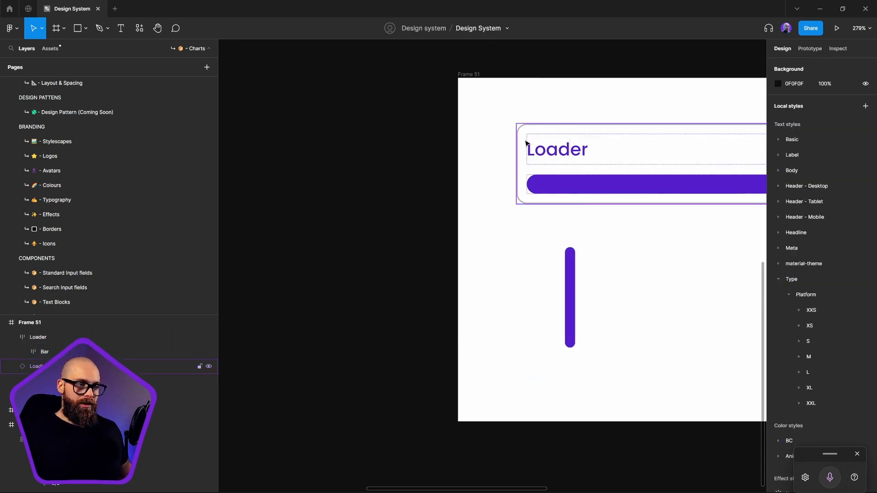
Copy the Loader label out of the Loading Content instance to below the vertical bar and change its text to D
left_click(569, 145)
left_click_drag(549, 152, 548, 379)
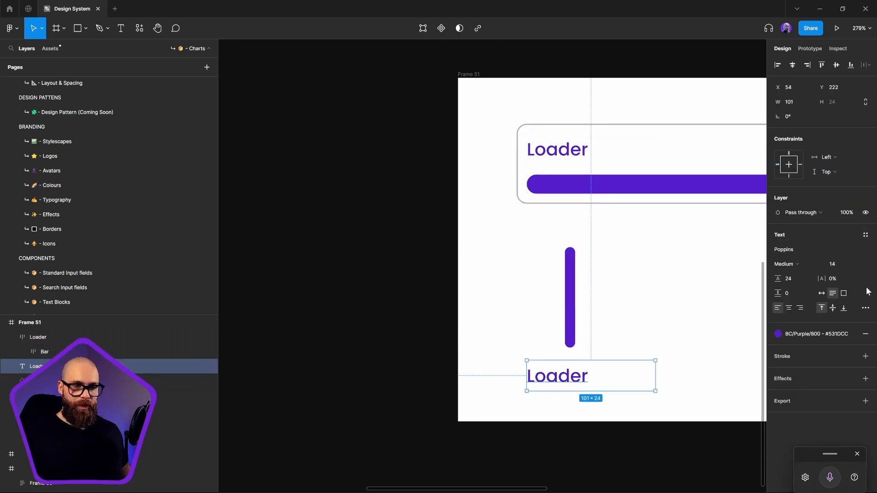
double_click(592, 389)
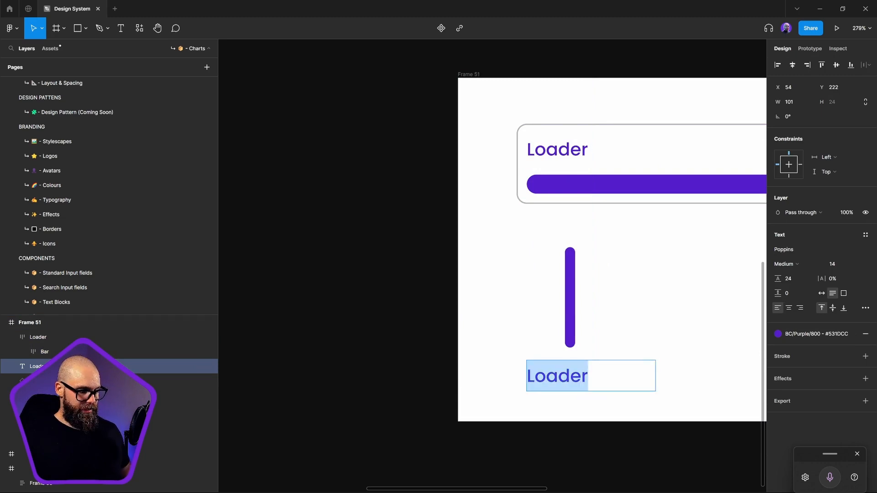
type("D")
key("Escape")
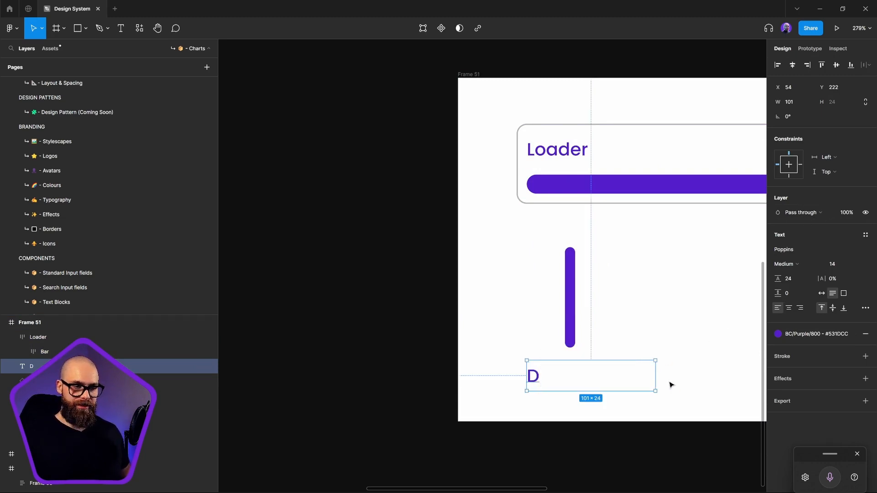
Narrow the D text box to a width of 12, centre-align its text and place it centred directly beneath the bar
left_click_drag(655, 377, 574, 369)
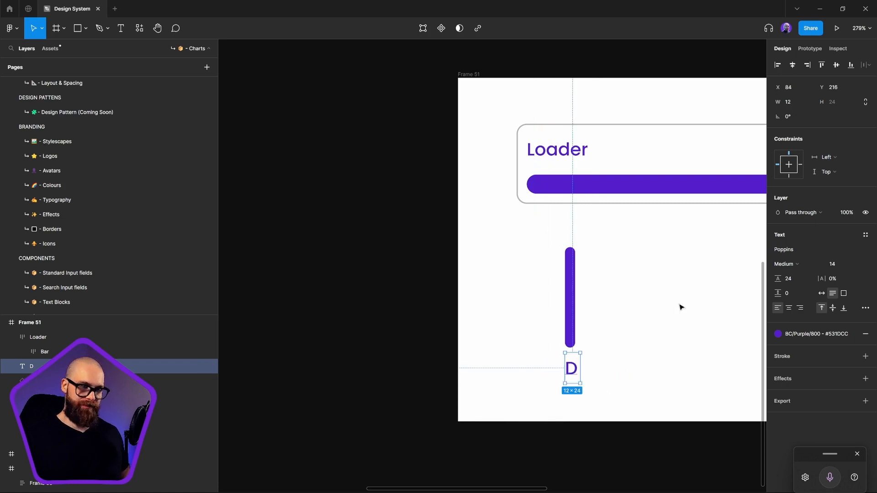
left_click(789, 308)
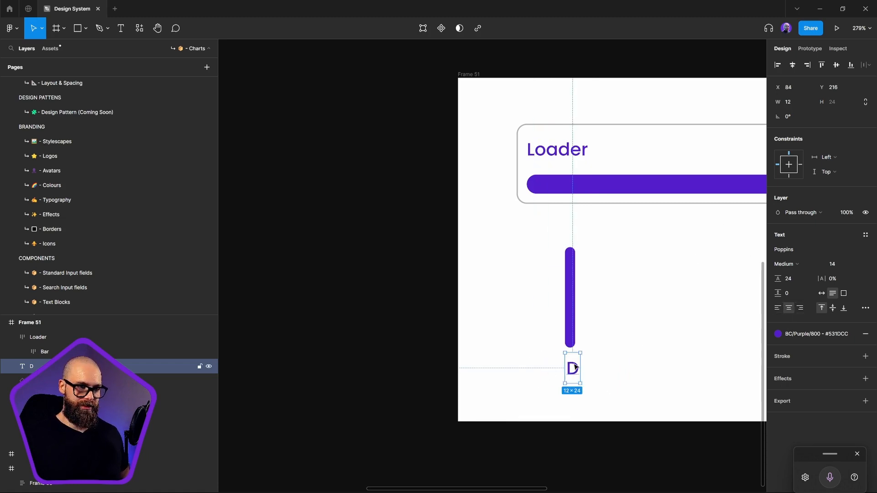
left_click_drag(571, 369, 568, 368)
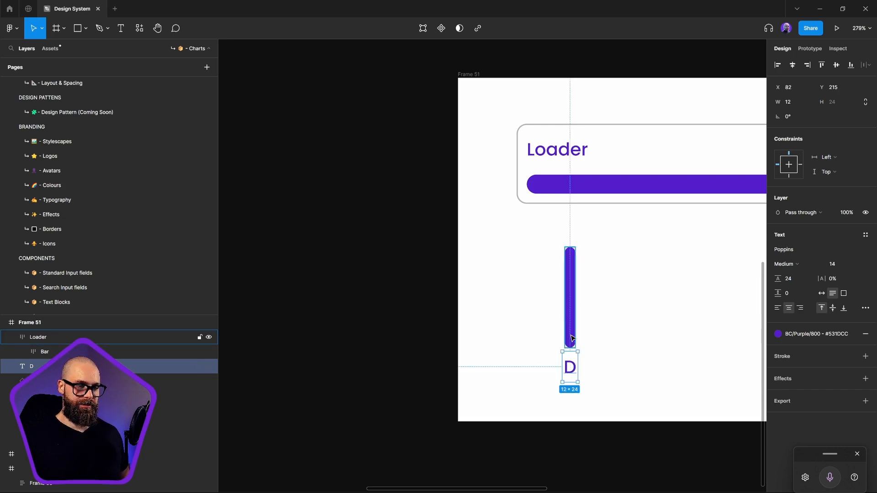
Wrap the vertical Loader bar and the D label together in an auto layout frame
left_click_drag(541, 238, 617, 352)
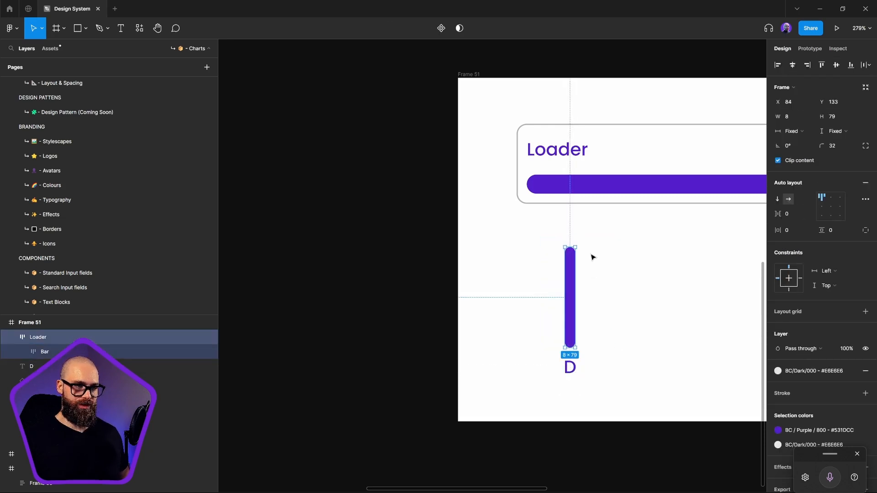
left_click(515, 241)
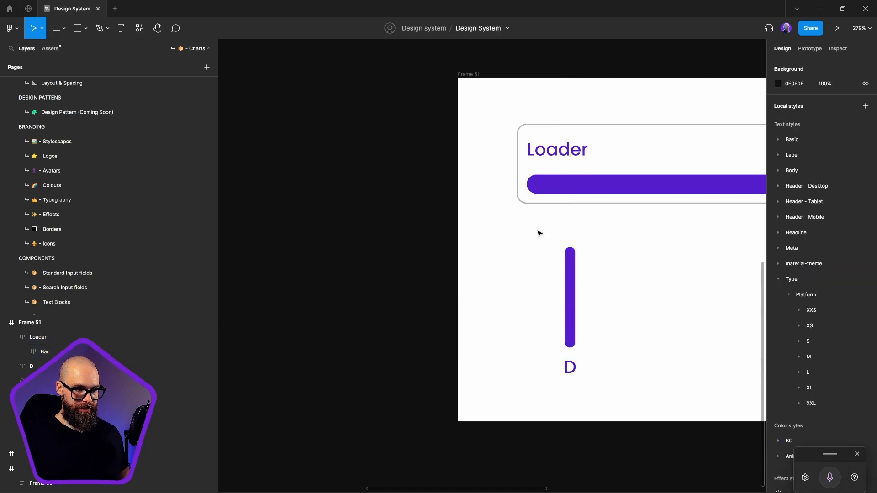
left_click_drag(540, 233, 605, 393)
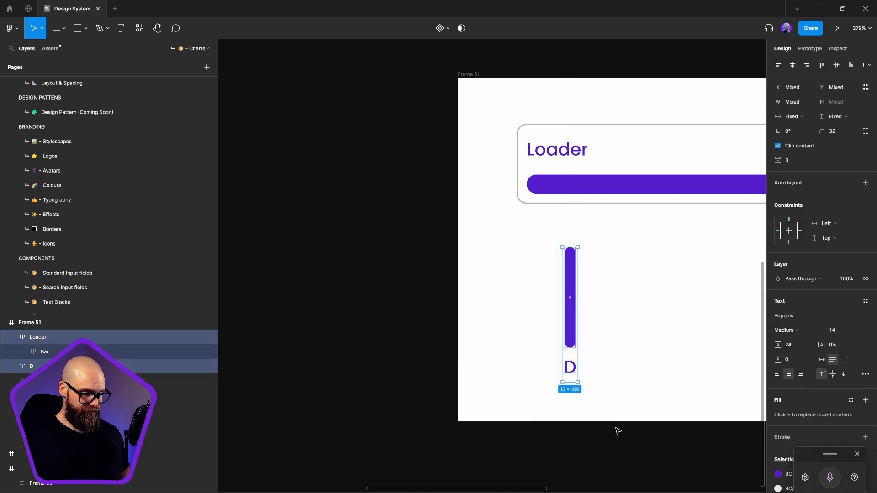
key("shift+a")
Rename the new auto layout frame V-Loader and turn it into a component
double_click(45, 337)
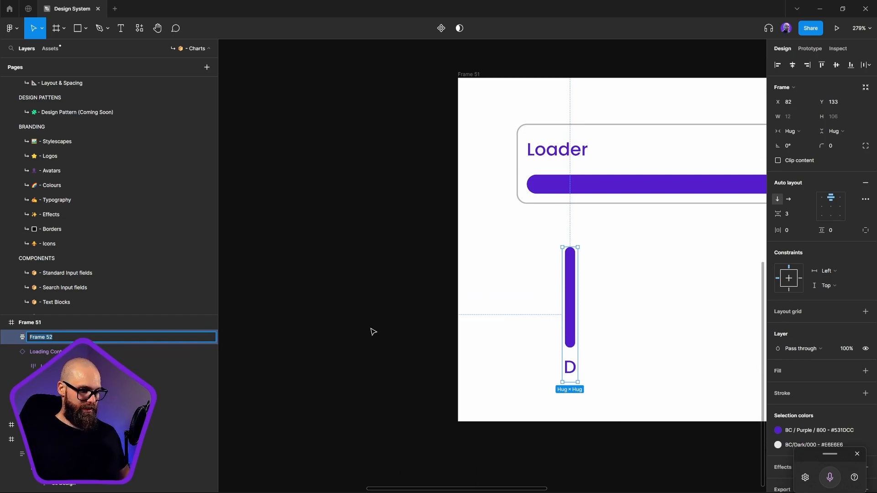
type("V-")
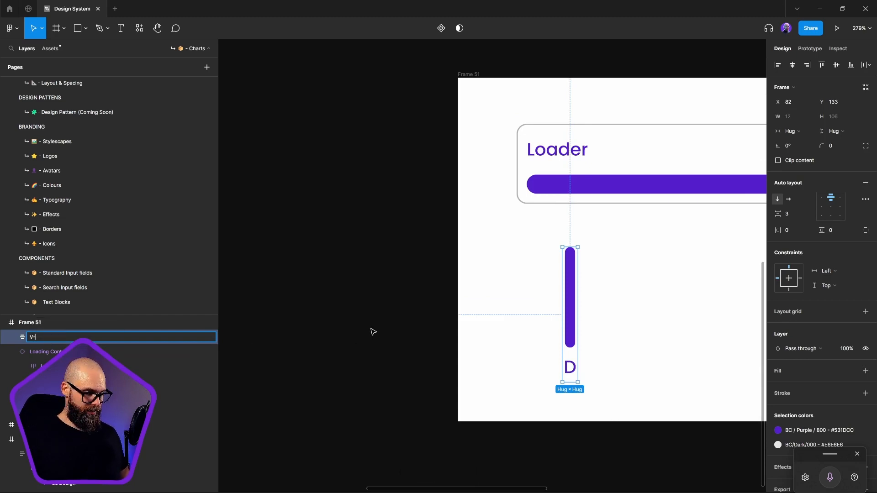
type("Load")
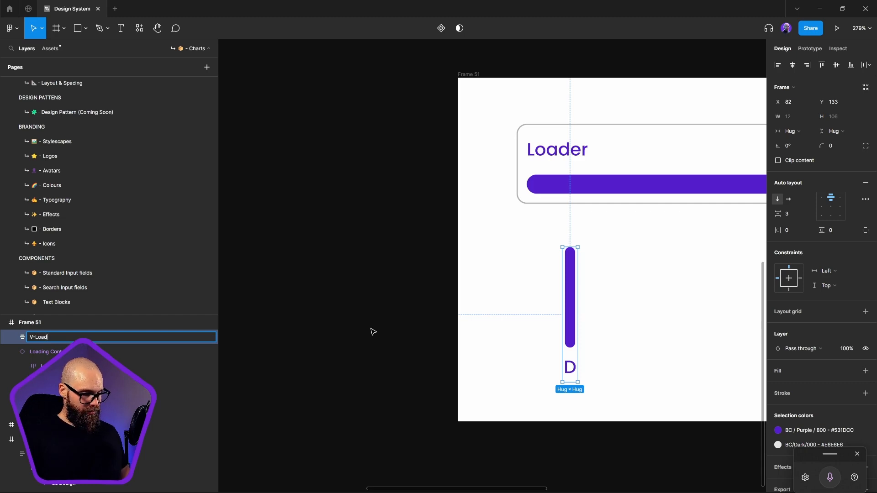
type("er")
key("Return")
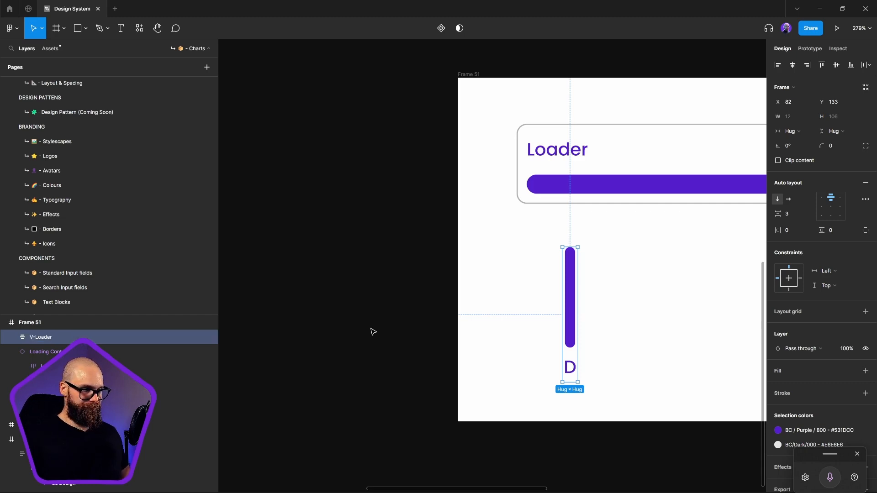
right_click(571, 295)
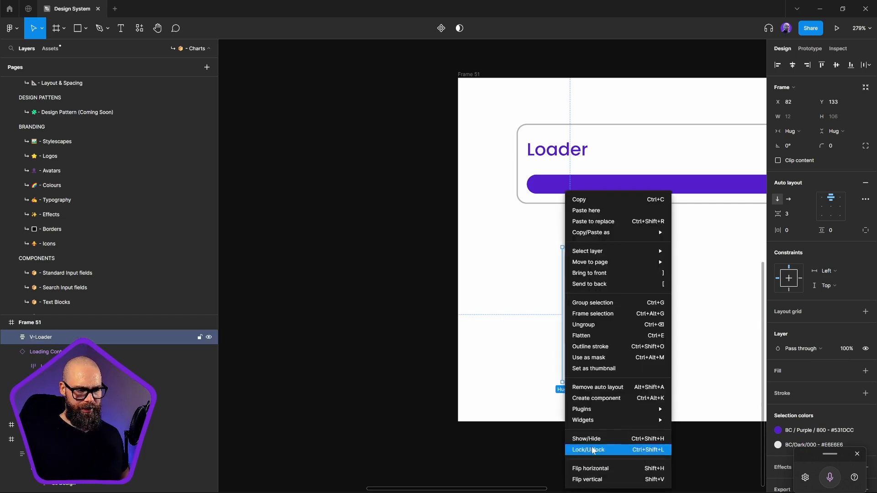
left_click(597, 397)
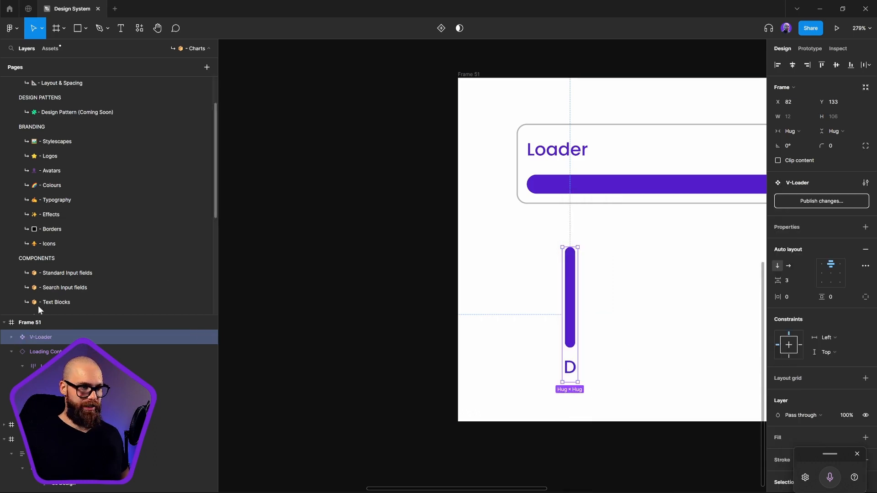
Set the height of the Loader frame inside the V-Loader component to Fill container
left_click(11, 337)
left_click(46, 352)
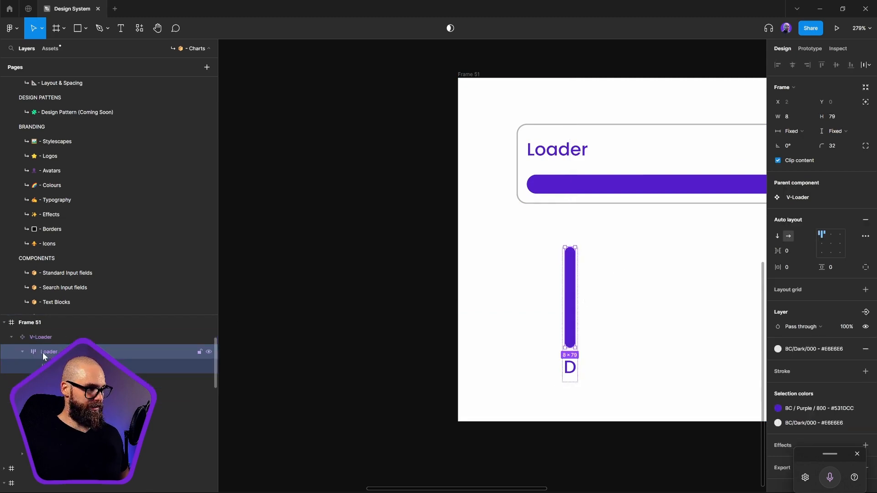
left_click(830, 134)
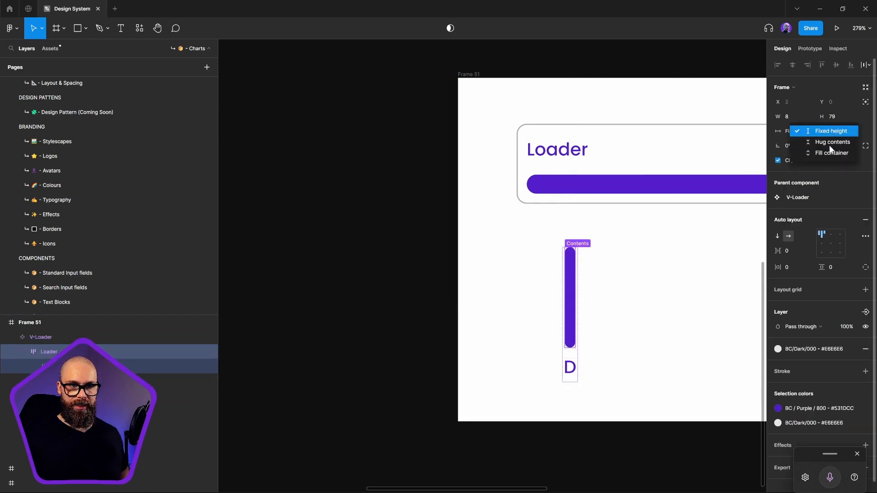
left_click(836, 151)
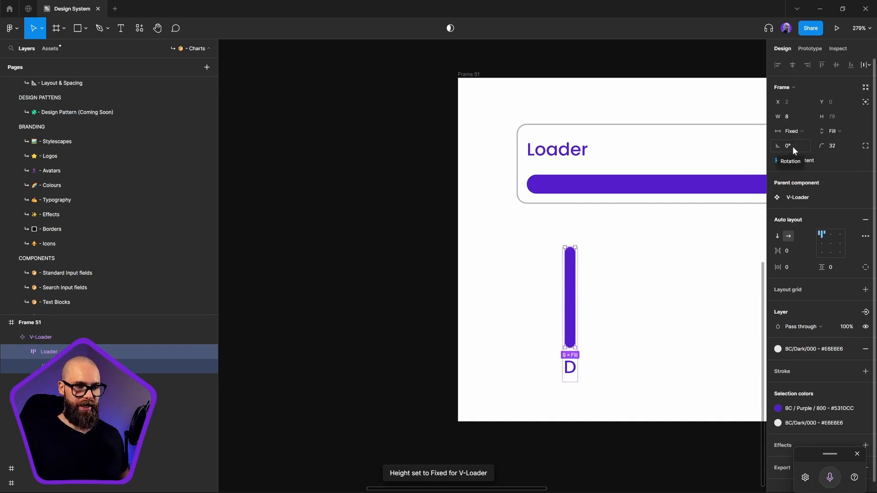
Try setting the D label's height to Fill container, then return it to Hug contents
left_click(578, 371)
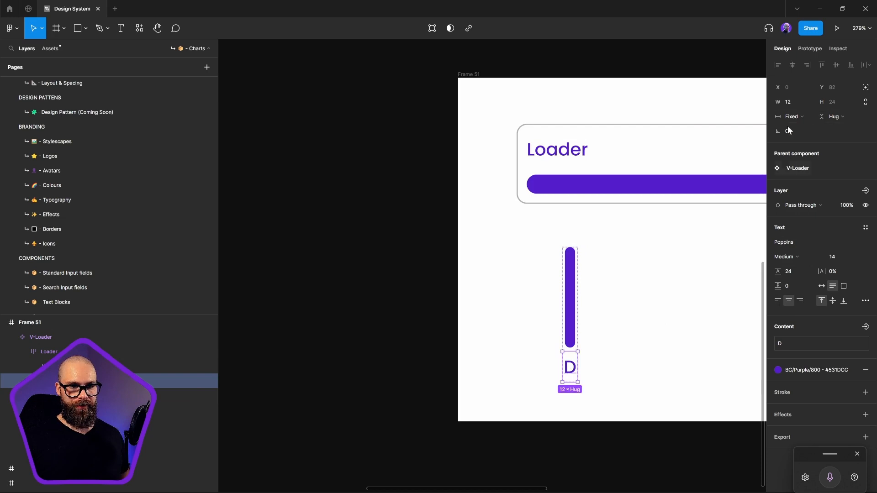
left_click(836, 116)
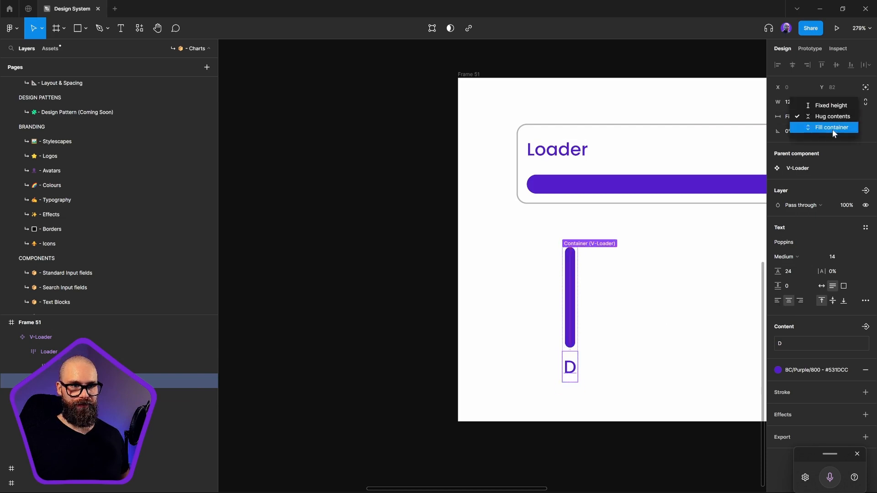
left_click(833, 130)
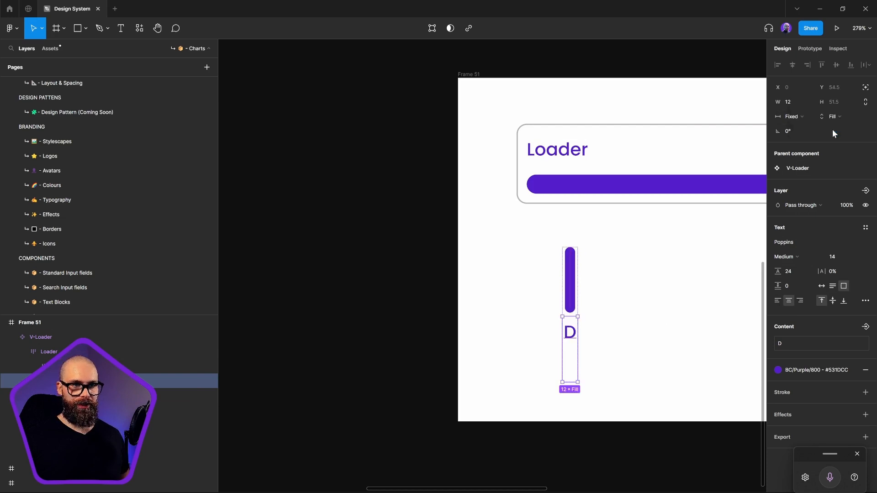
left_click(598, 330)
left_click(571, 311)
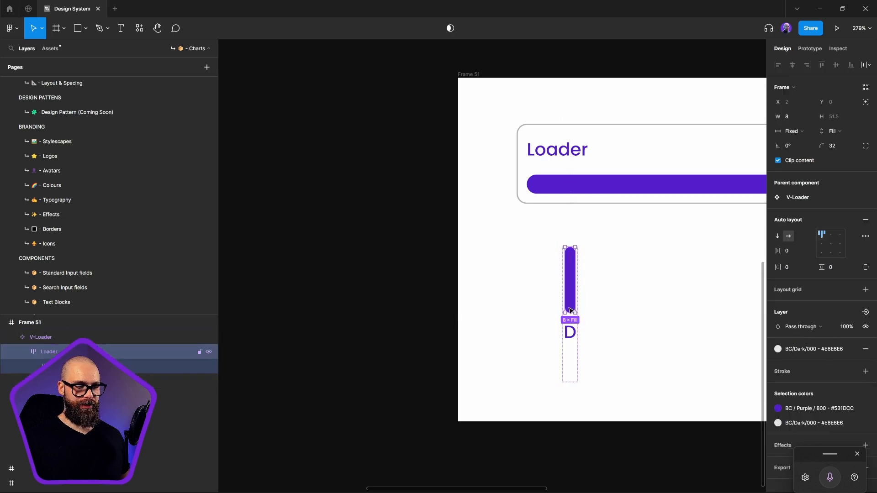
double_click(571, 332)
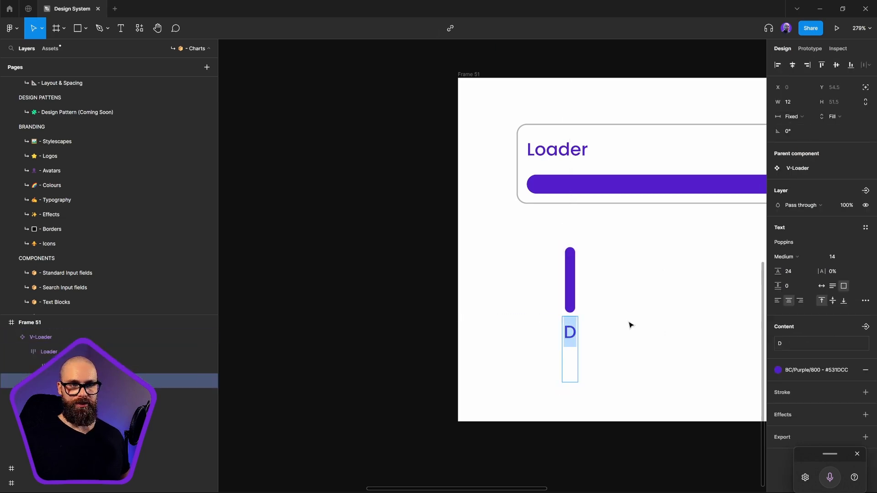
key("Escape")
left_click(845, 116)
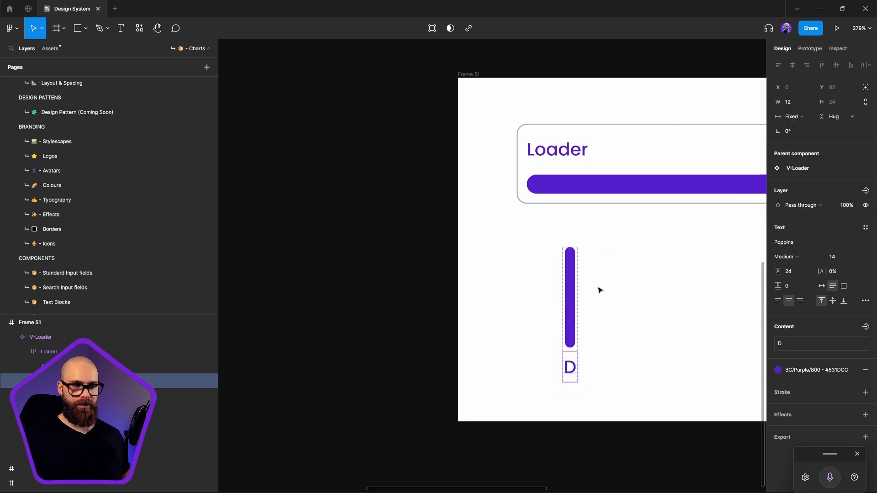
Set the top padding of the Loader frame inside the V-Loader component to 20
left_click(644, 317)
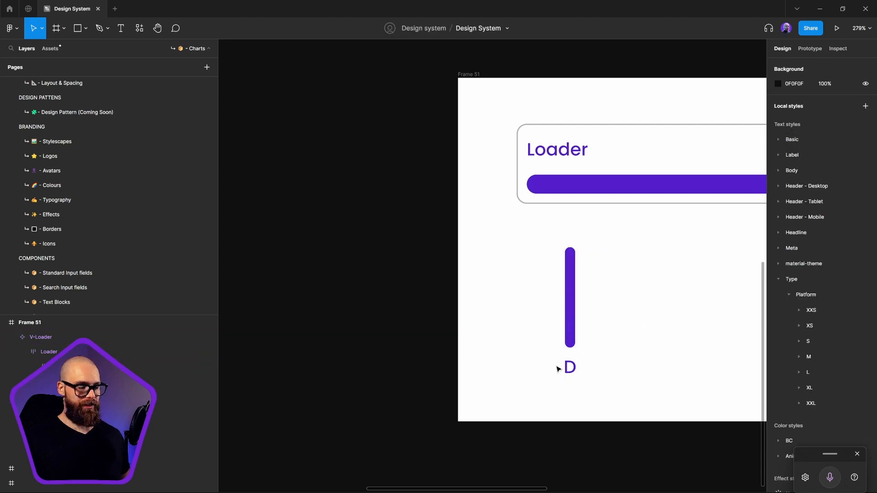
left_click(572, 319)
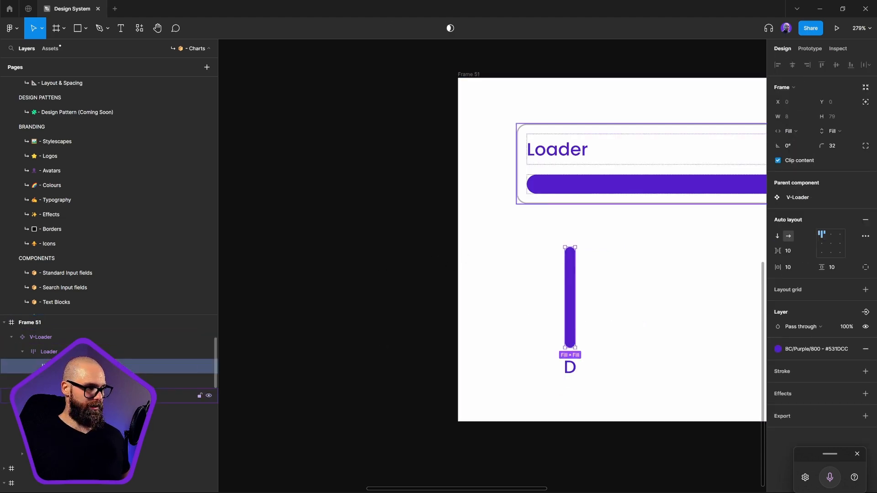
left_click(866, 267)
left_click(843, 269)
type("20")
key("Return")
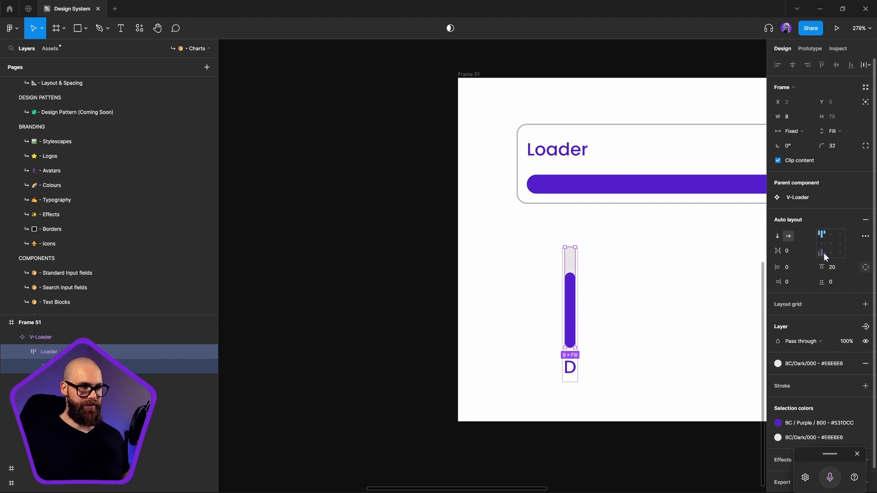
left_click(625, 315)
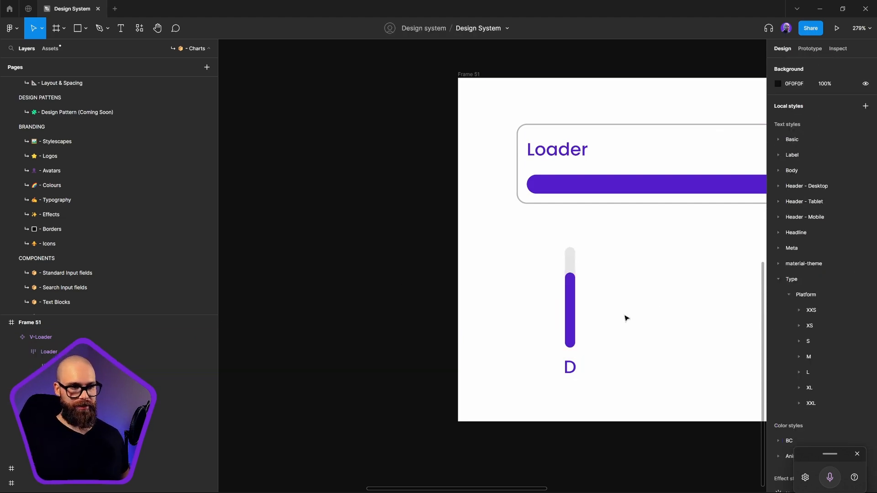
Try stretching the V-Loader component upward from its top edge, then undo the resize
left_click(577, 274)
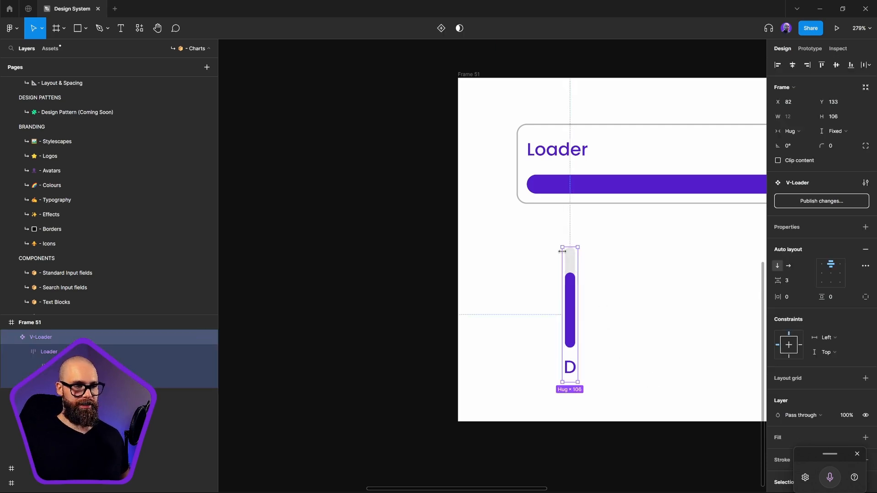
mouse_move(570, 247)
left_mouse_down()
mouse_move(570, 221)
mouse_move(571, 352)
mouse_move(567, 239)
left_mouse_up()
key("ctrl+z")
left_click(733, 97)
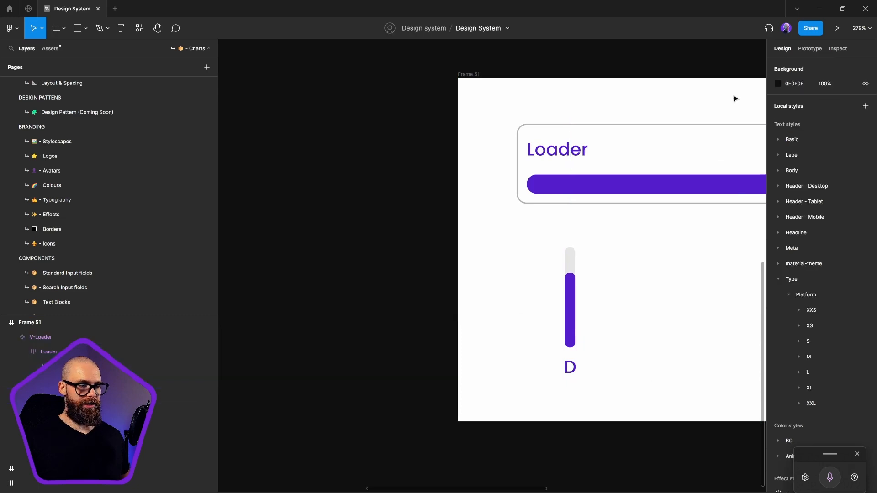
Place two V-Loader instances side by side to the right of the component and wrap them in an auto layout frame
left_click(578, 331)
scroll(580, 293, "right", 3)
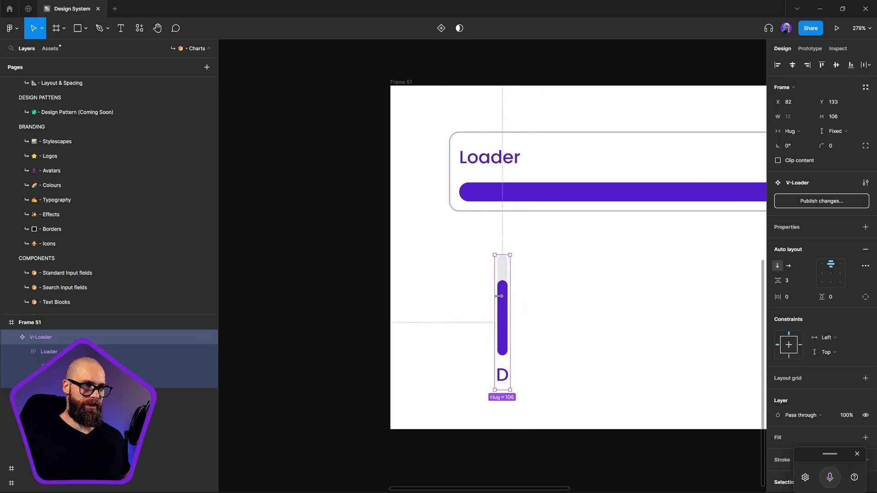
left_click_drag(506, 305, 603, 306)
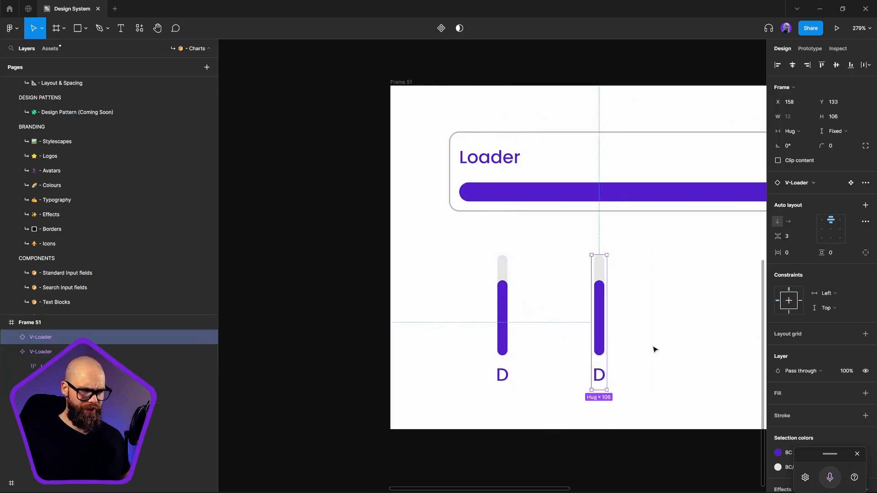
scroll(527, 341, "right", 3)
left_click_drag(482, 322, 510, 322)
left_click_drag(553, 263, 456, 414)
key("shift+a")
Duplicate the last V-Loader instance in the auto layout row until the row holds seven bars
left_click(513, 365)
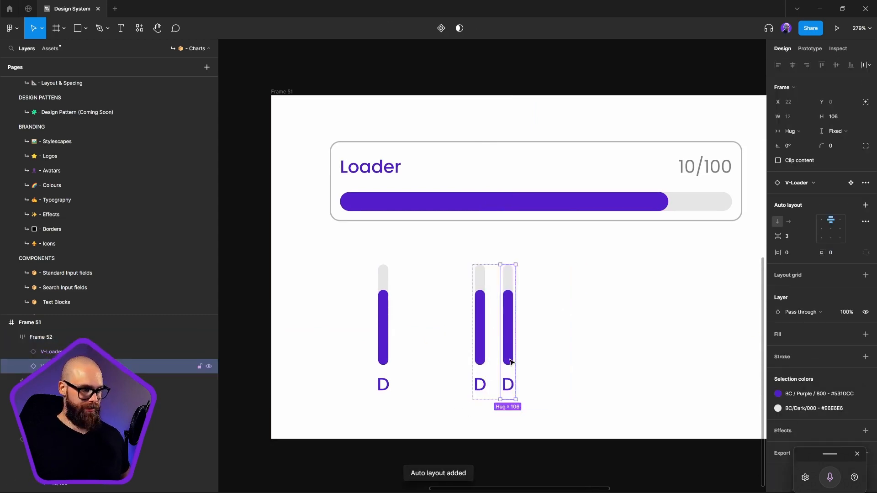
key("ctrl+d")
key("ctrl+d")
key("ctrl+d")
key("ctrl+d")
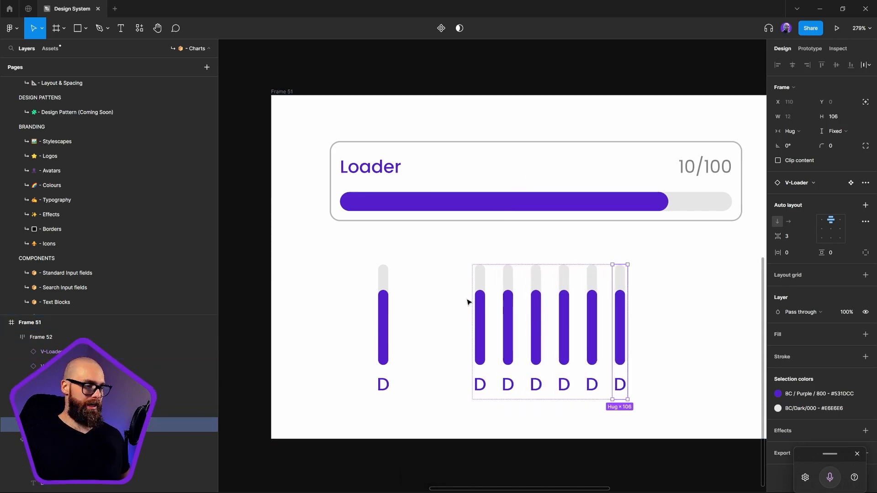
key("ctrl+d")
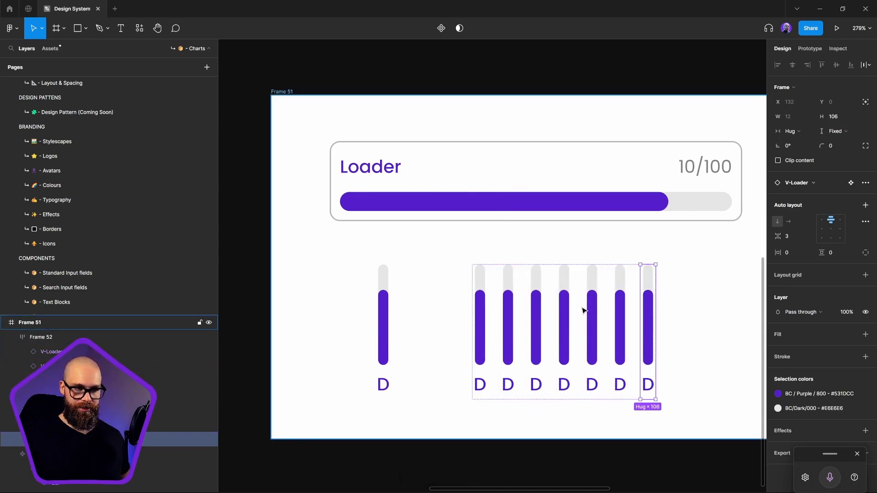
Change the label under the first bar in the row to S
double_click(486, 390)
double_click(486, 389)
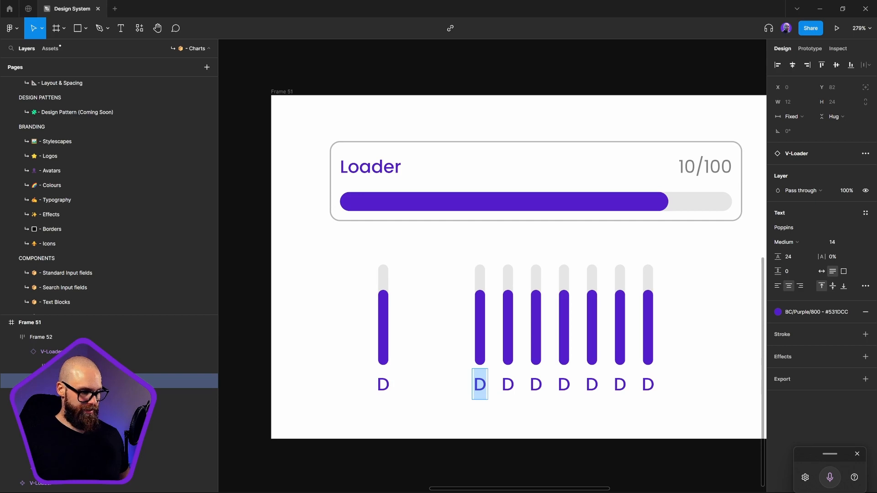
type("S")
double_click(508, 387)
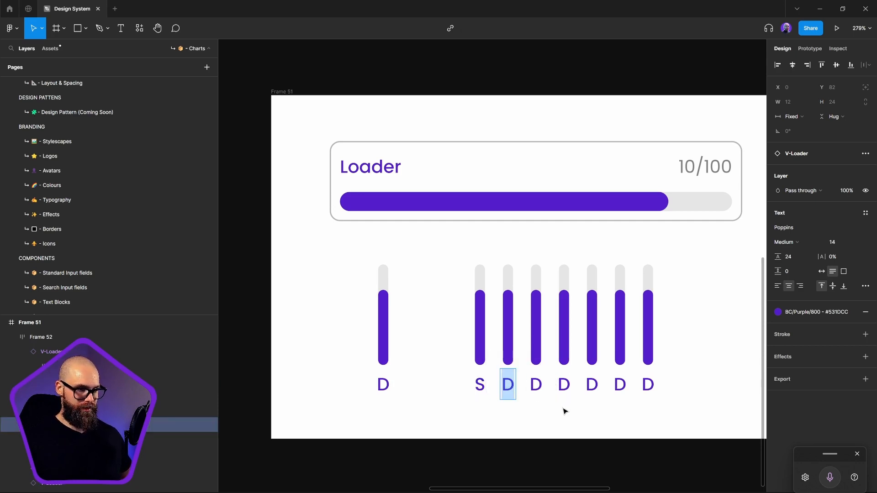
key("Escape")
Set the letter case of the D label in the main V-Loader component to uppercase
left_click(390, 395)
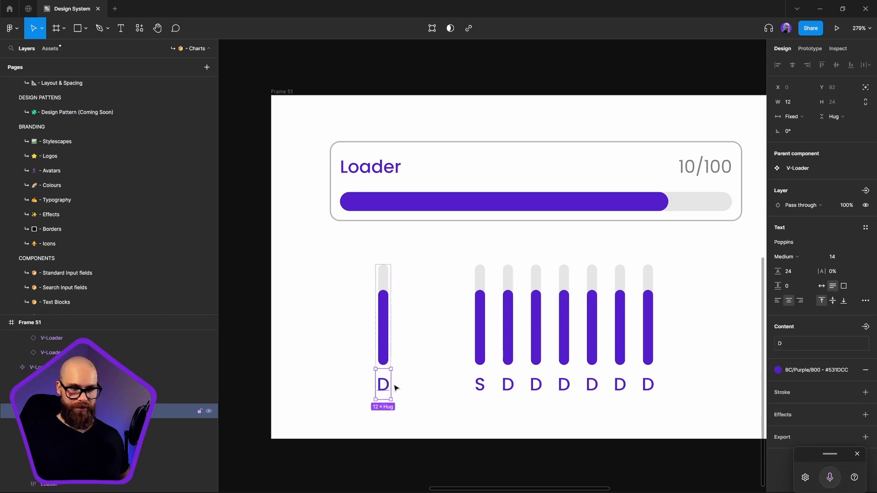
left_click(865, 301)
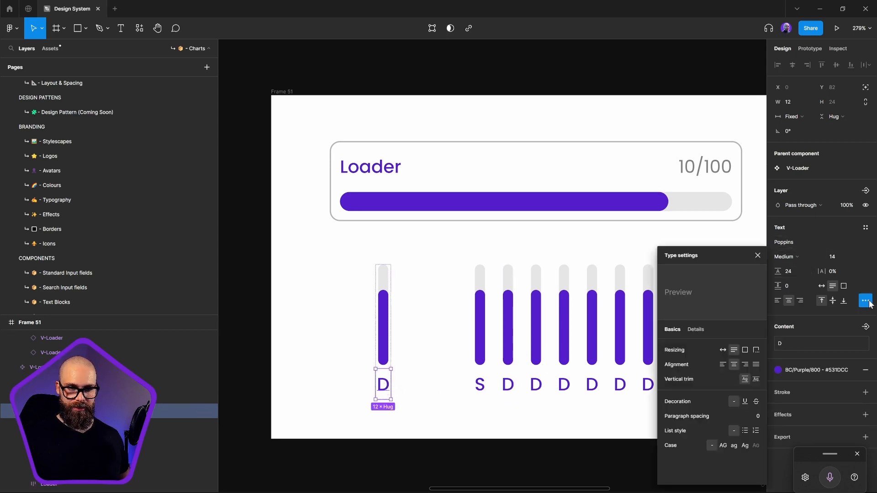
left_click(723, 446)
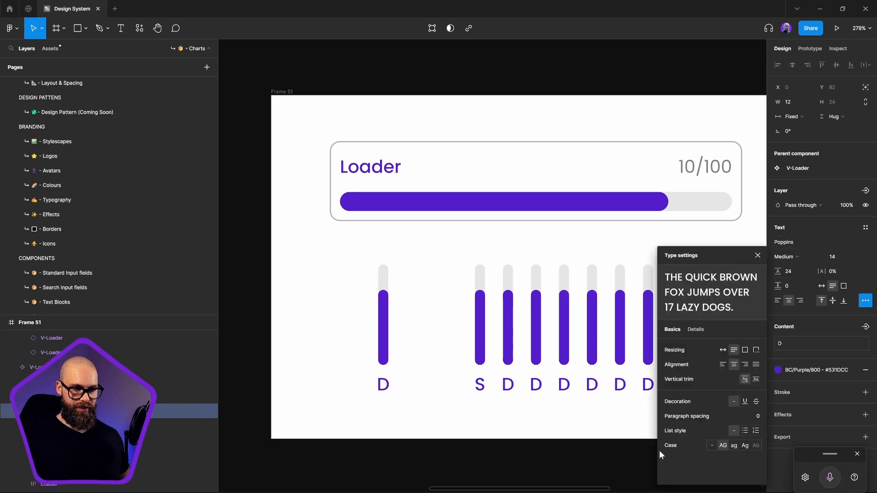
Change the labels under the second, third and fourth bars to M, T and W
left_click(507, 394)
double_click(508, 386)
double_click(507, 386)
type("M")
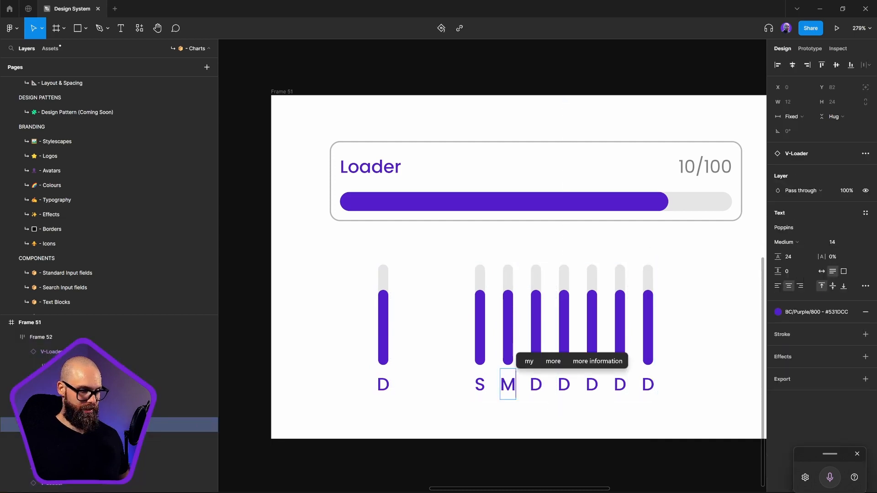
double_click(536, 385)
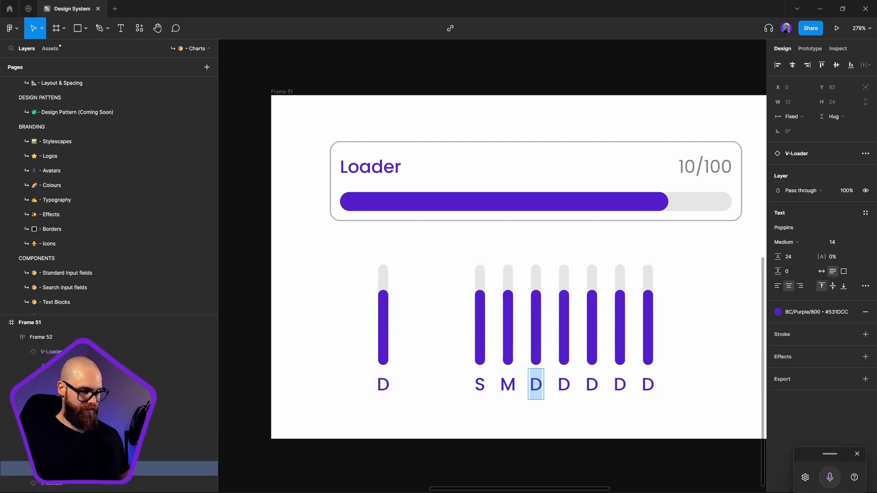
type("T")
double_click(564, 385)
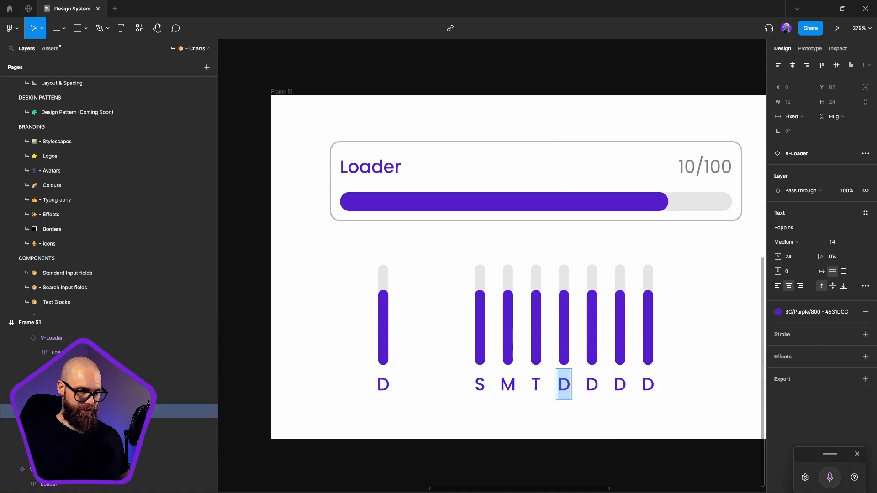
type("W")
Change the labels under the fifth, sixth and seventh bars to T, F and S
double_click(592, 385)
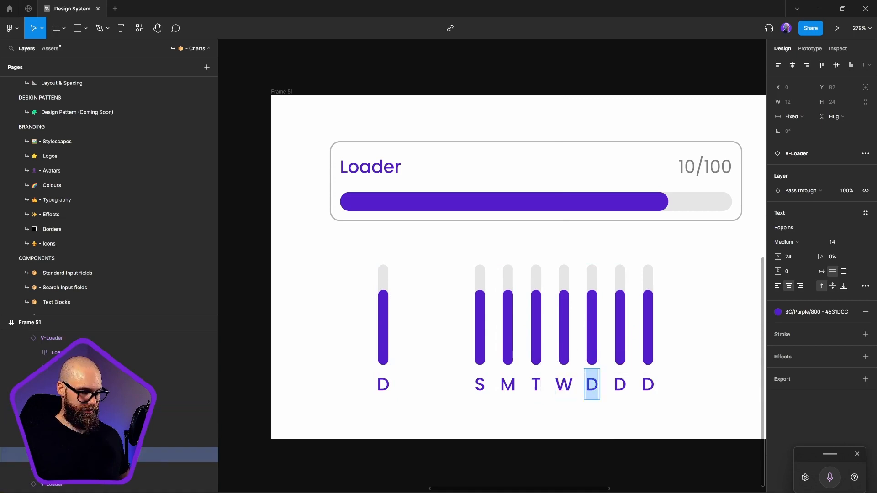
type("T")
double_click(620, 385)
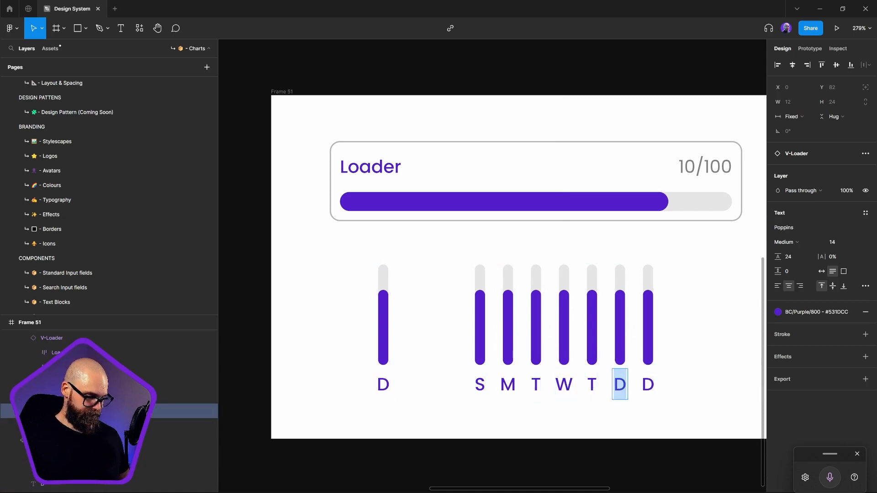
type("F")
double_click(648, 385)
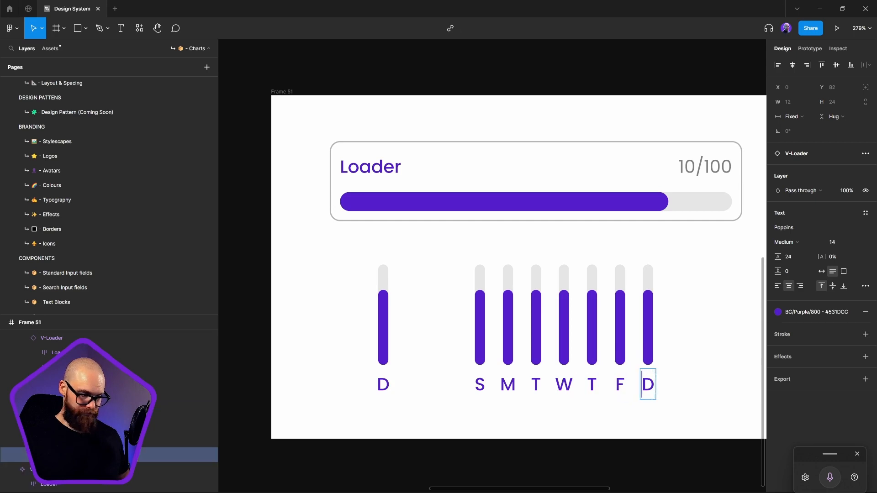
type("S")
left_click(686, 387)
Increase the Loader top padding of the M, second T and last S bars, using 45 for M and 52 for S
left_click(511, 329)
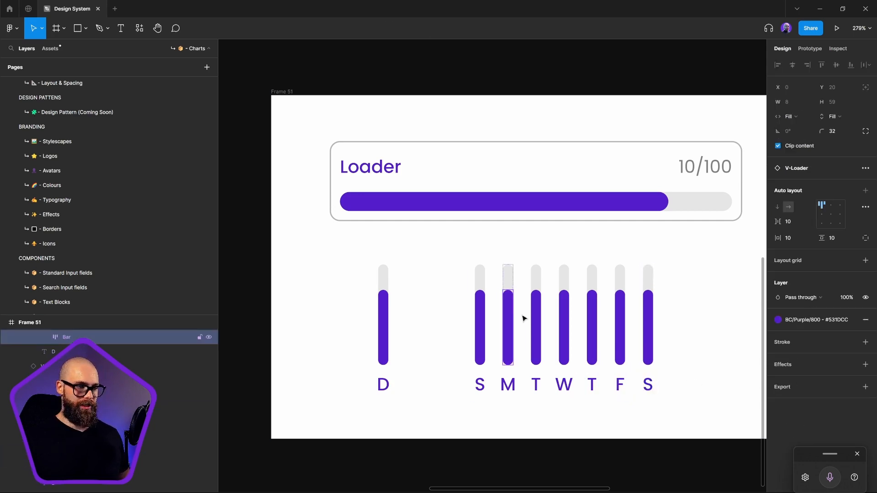
left_click(509, 279)
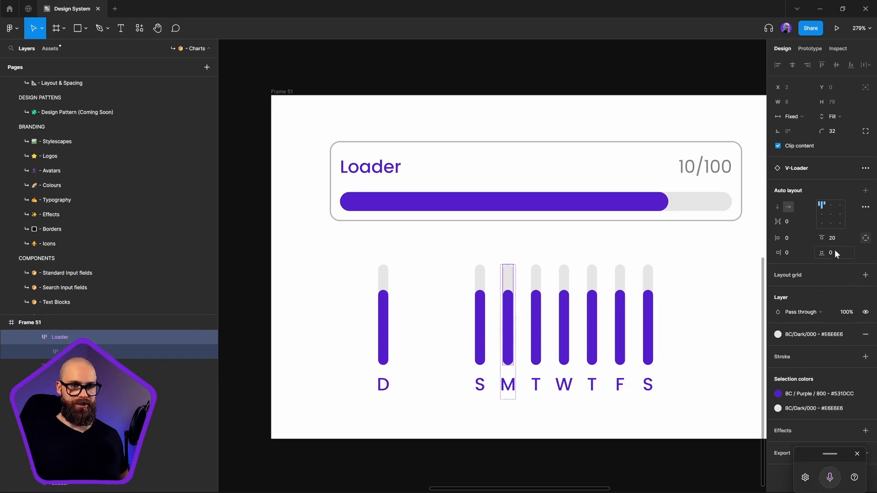
left_click_drag(822, 238, 833, 238)
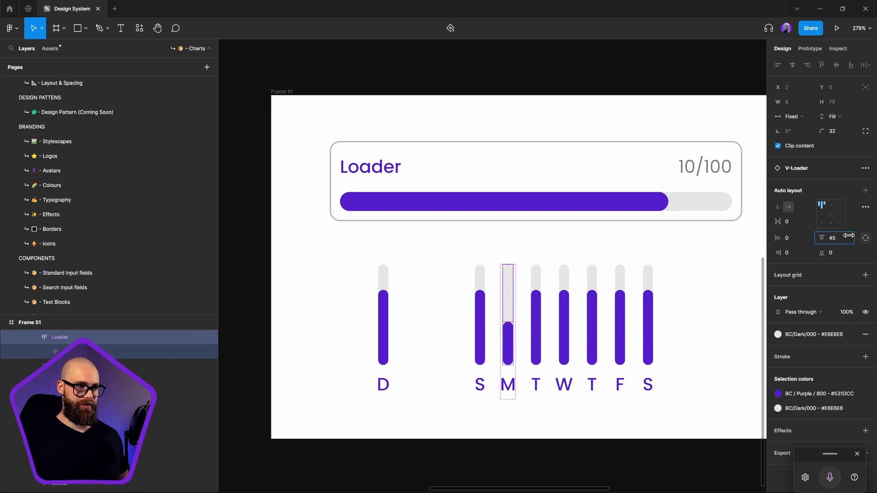
left_click(593, 295)
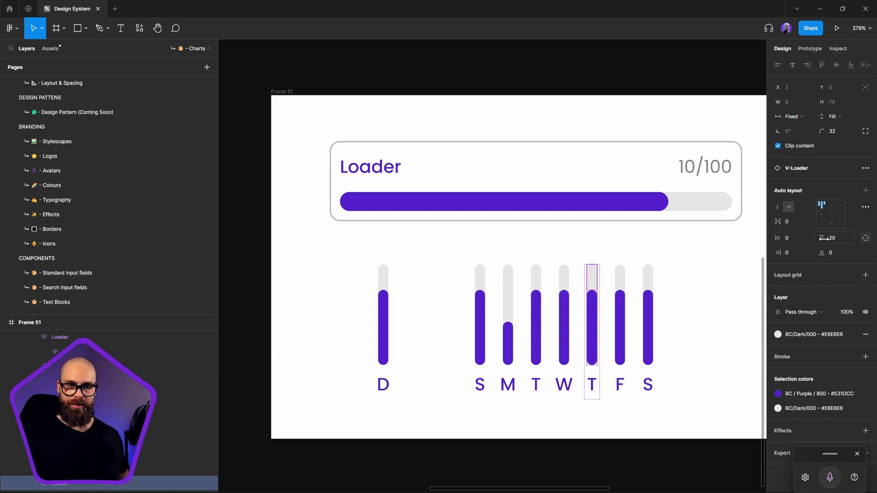
left_click_drag(822, 238, 833, 238)
left_click(654, 295)
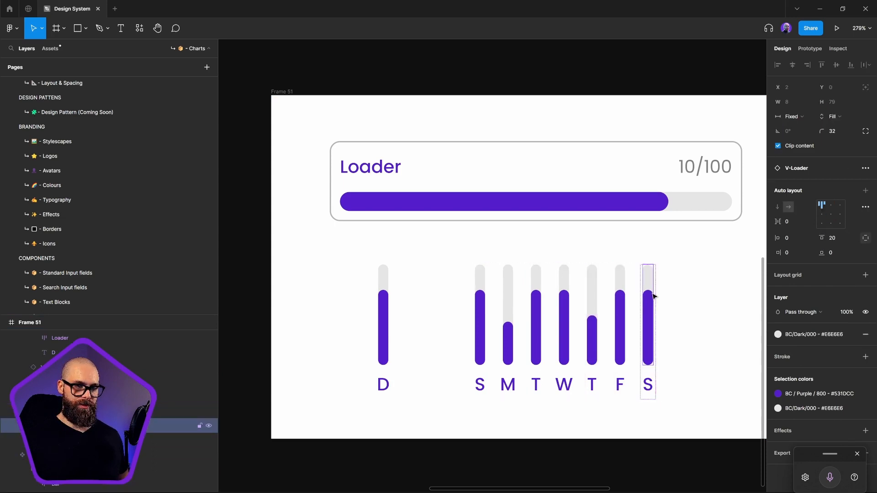
left_click_drag(821, 238, 856, 239)
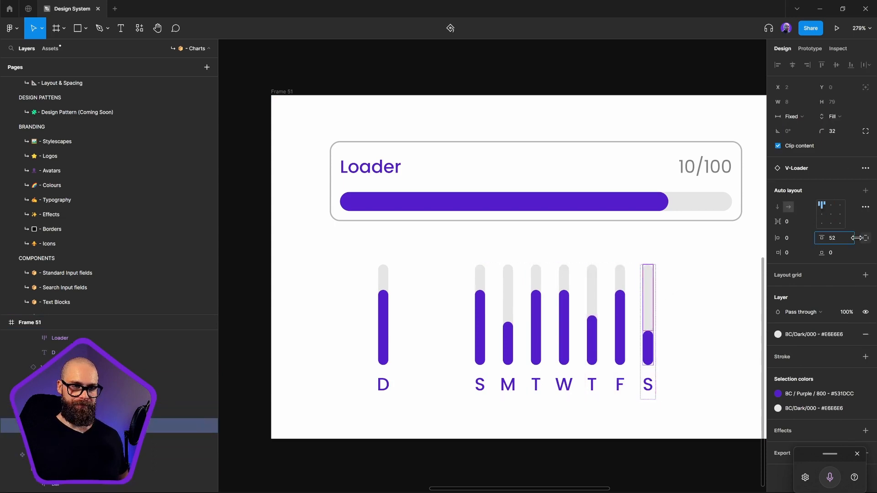
left_click(699, 306)
Review the seven-bar weekday chart alongside the V-Loader and Loading Content components and the progress and sales cards
scroll(494, 273, "down", 3)
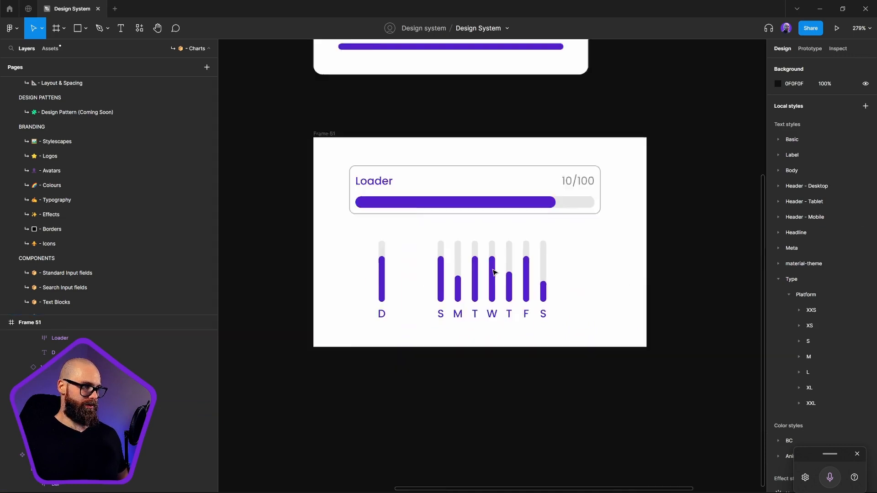
scroll(493, 273, "down", 3)
scroll(435, 274, "left", 3)
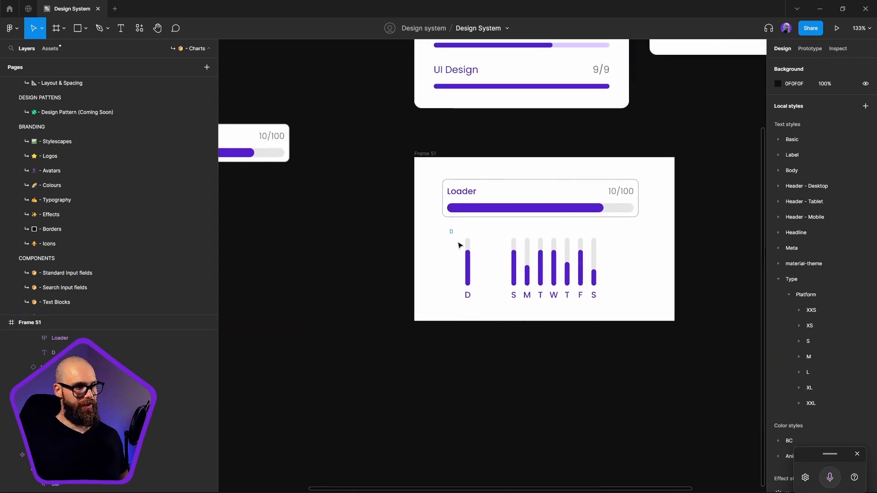
left_click_drag(459, 245, 503, 350)
scroll(698, 225, "left", 5)
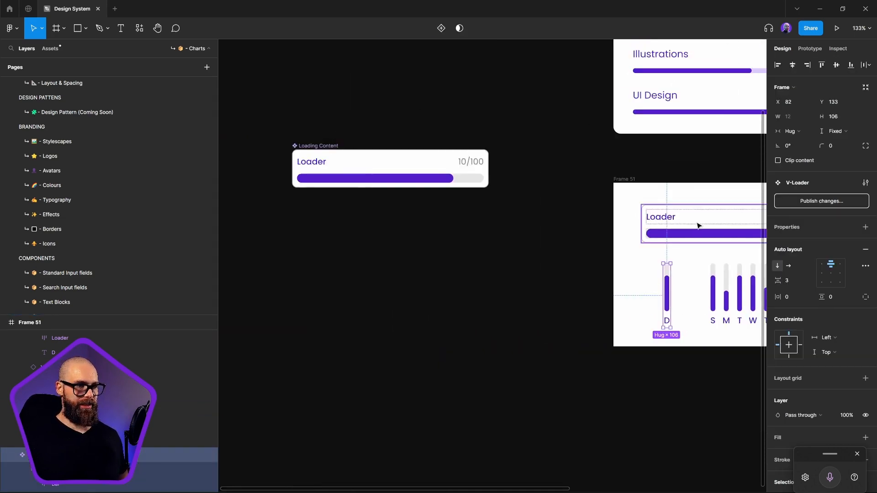
scroll(698, 225, "right", 5)
scroll(410, 338, "up", 3)
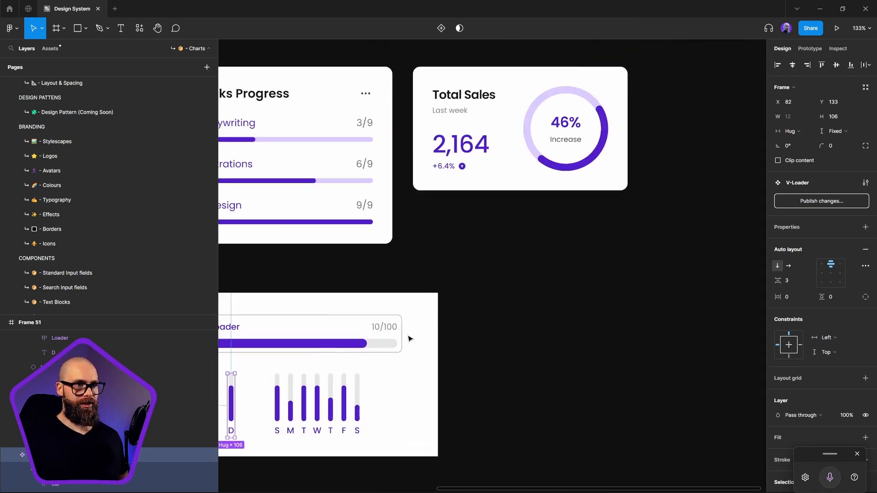
scroll(424, 360, "left", 5)
scroll(423, 359, "down", 2)
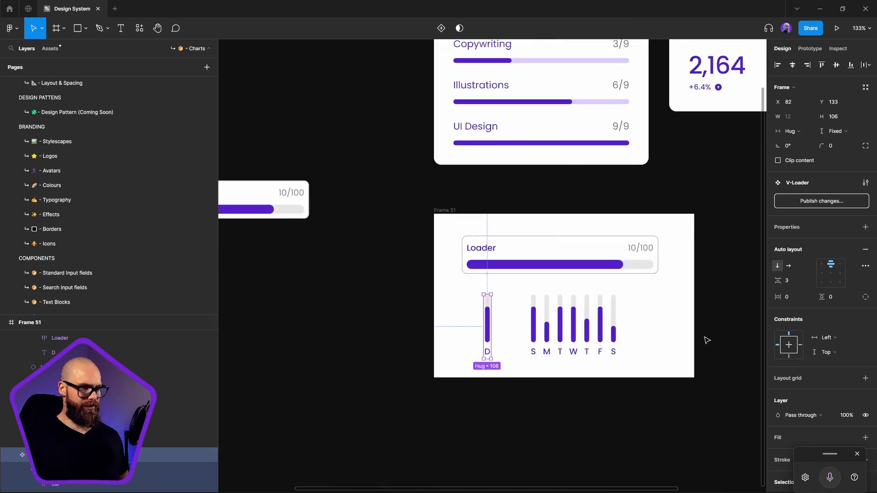
left_click(473, 420)
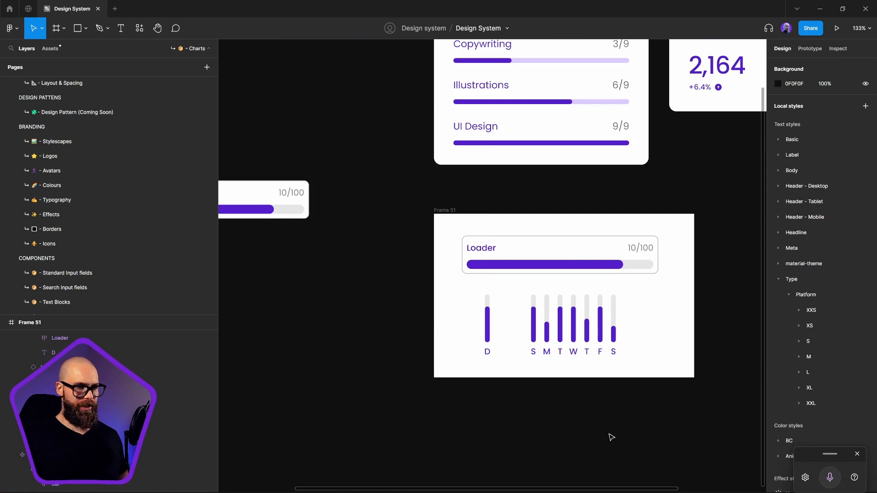
left_click(597, 336)
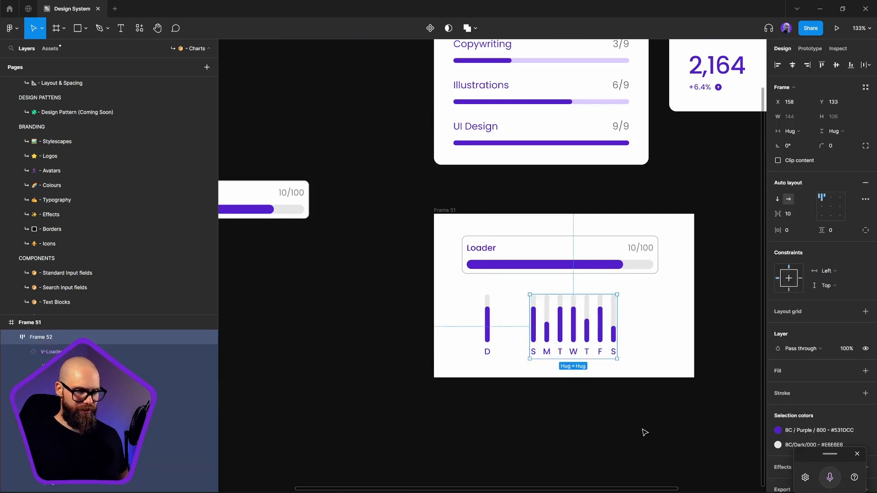
Wrap the seven-bar chart in a white-filled auto layout frame and move it below the main Loading Content component
key("shift+a")
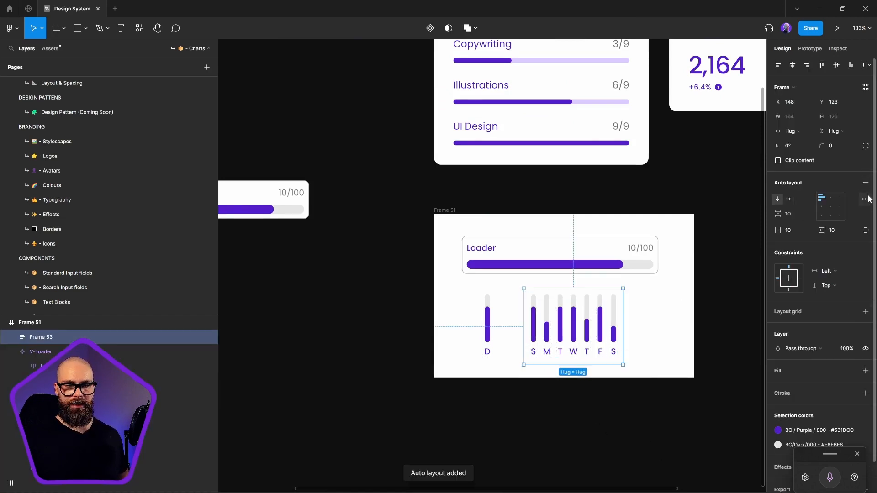
left_click(866, 371)
left_click_drag(583, 347, 316, 259)
Copy the properties of the Loading Content component and paste them onto the chart's outer frame
right_click(255, 153)
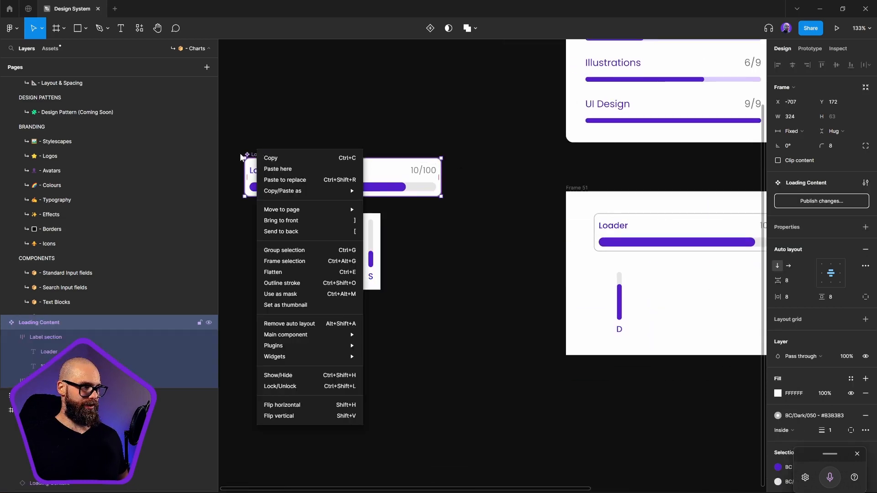
mouse_move(321, 191)
left_click(388, 242)
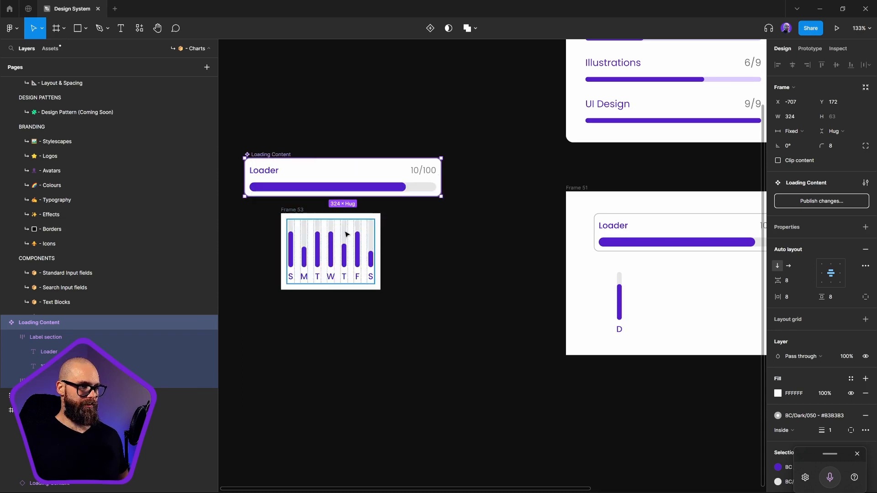
right_click(302, 212)
mouse_move(354, 233)
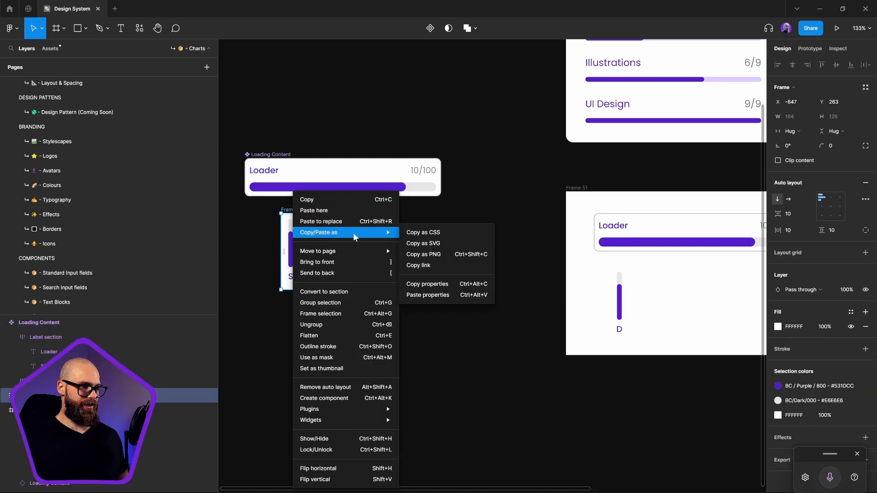
left_click(434, 296)
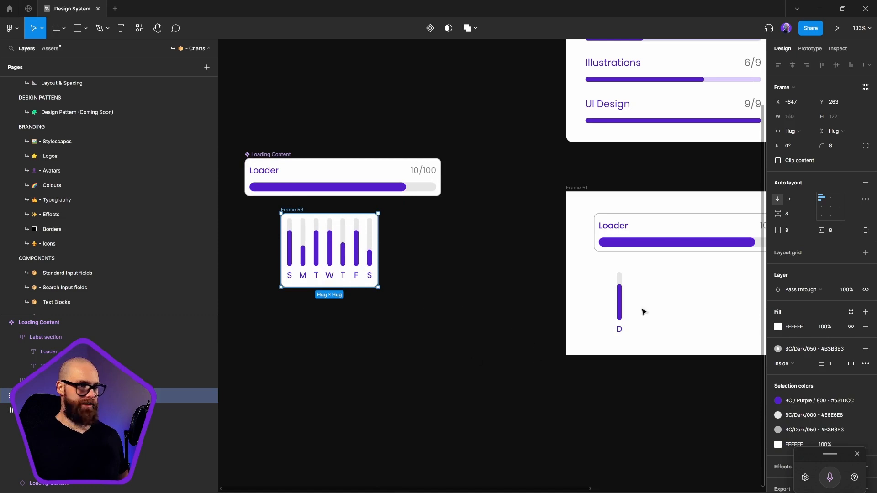
Set the chart frame's horizontal and vertical padding to 16
left_click(866, 231)
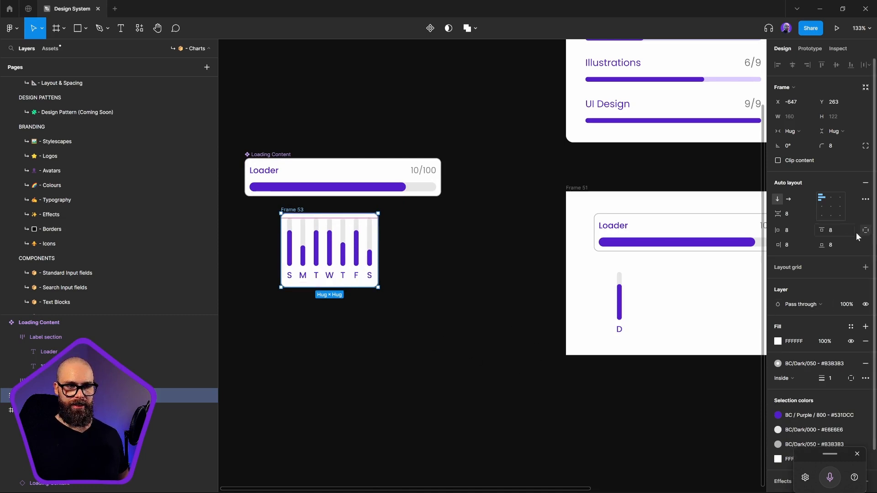
left_click(864, 232)
left_click(848, 234)
type("16")
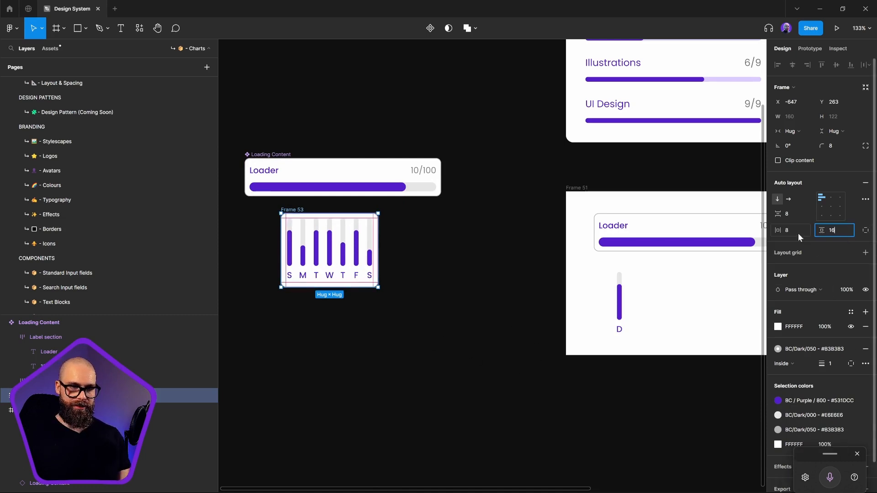
left_click(798, 234)
type("16")
key("Return")
left_click(463, 334)
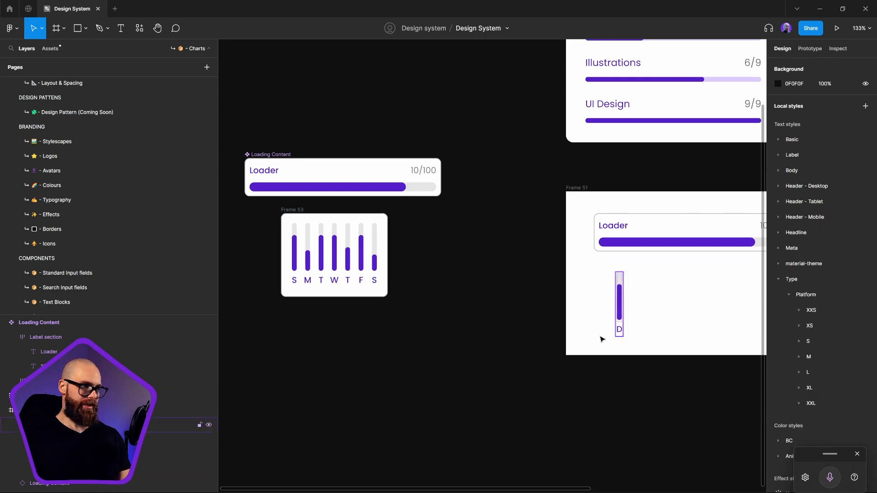
Move the chart frame closer to the left edge of the Loading Content component, just beneath it
left_click(292, 211)
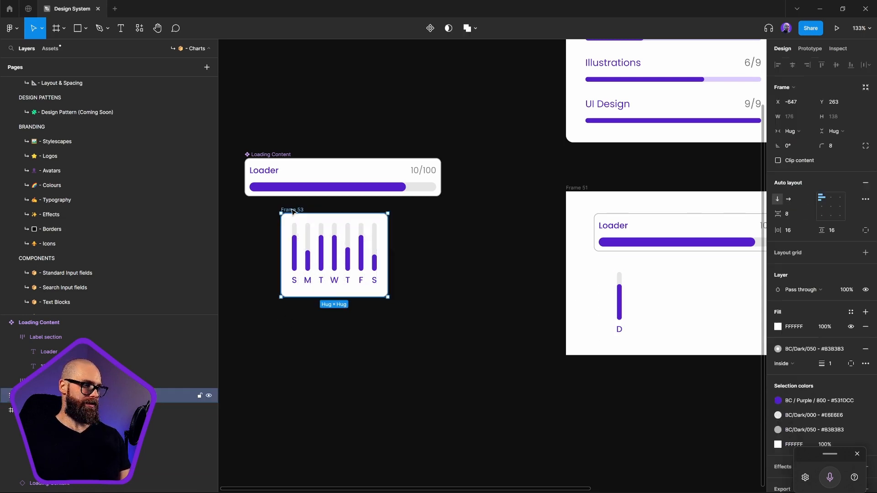
left_click_drag(293, 212, 264, 208)
left_click(540, 305)
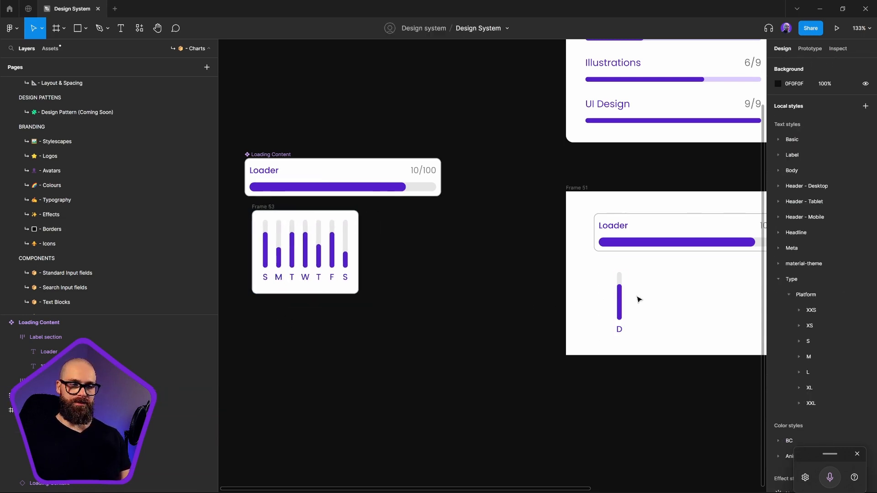
Enlarge Frame 51 to about 586 × 393
scroll(639, 299, "down", 10)
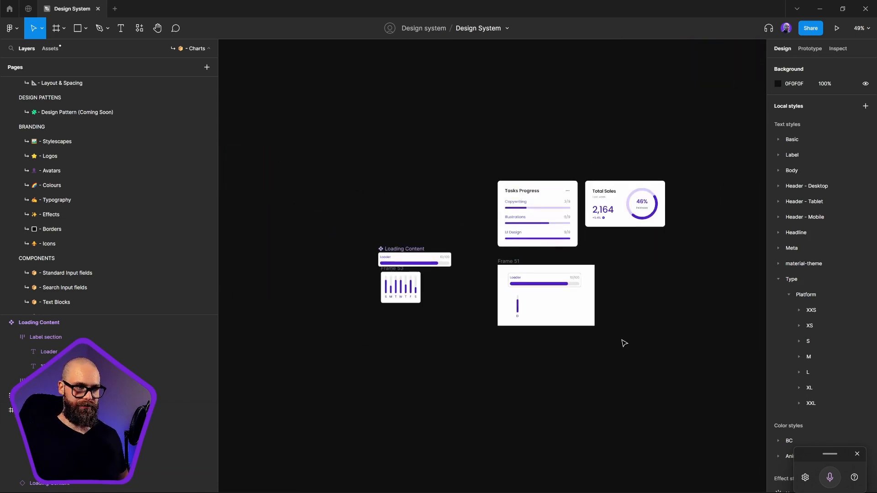
left_click(593, 323)
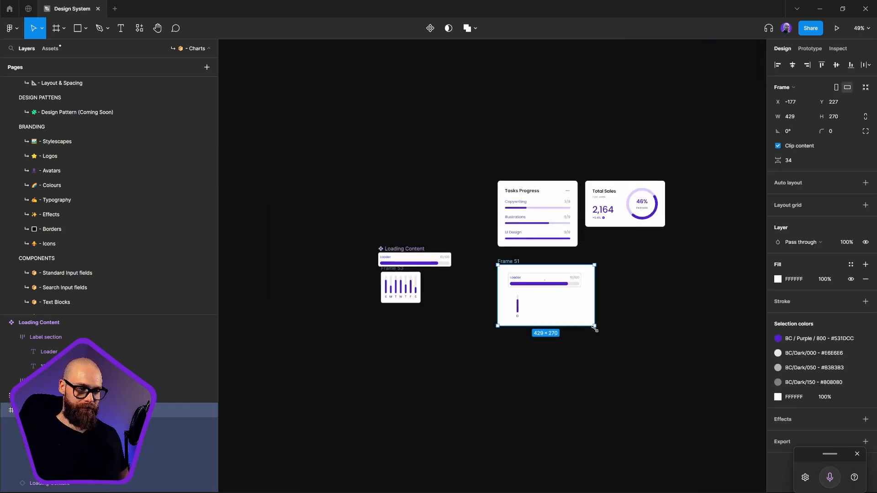
left_click_drag(594, 327, 629, 353)
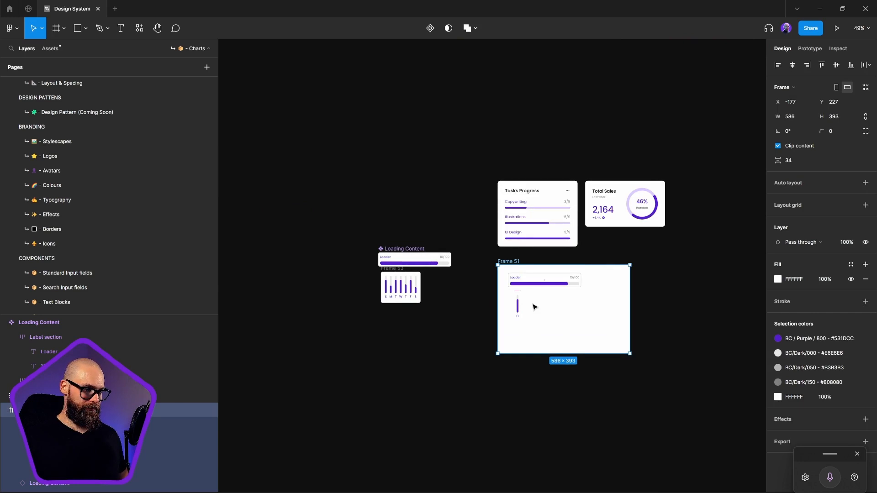
Move the V-Loader component out of Frame 51 to beside the weekday chart, and shift Frame 51 slightly down and left
left_click_drag(519, 304, 433, 290)
left_click(506, 321)
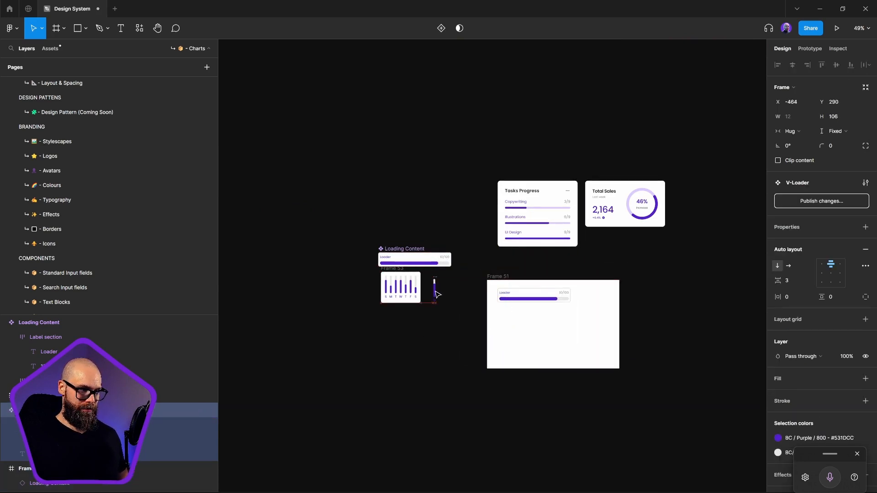
left_click(461, 344)
Draw a square frame about 196 × 196 below the Loader bar inside Frame 51
scroll(490, 296, "up", 4)
left_click(557, 270)
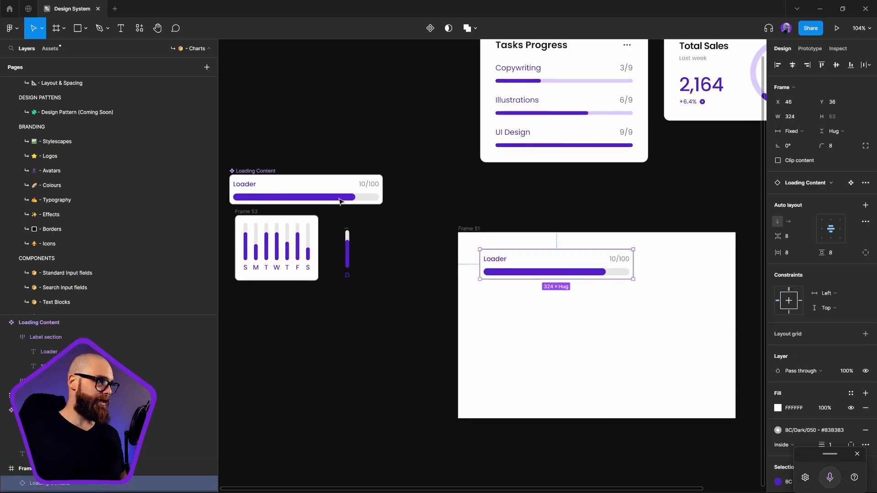
left_click(56, 29)
scroll(603, 373, "down", 3)
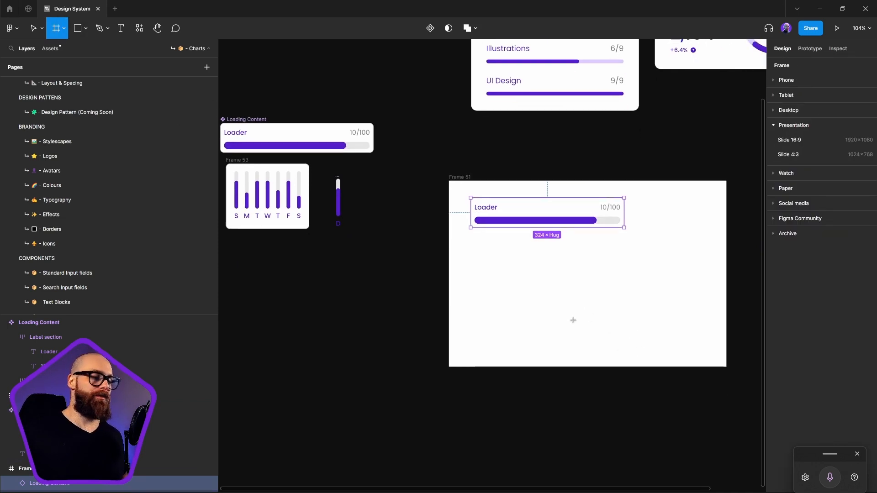
left_click_drag(484, 254, 577, 347)
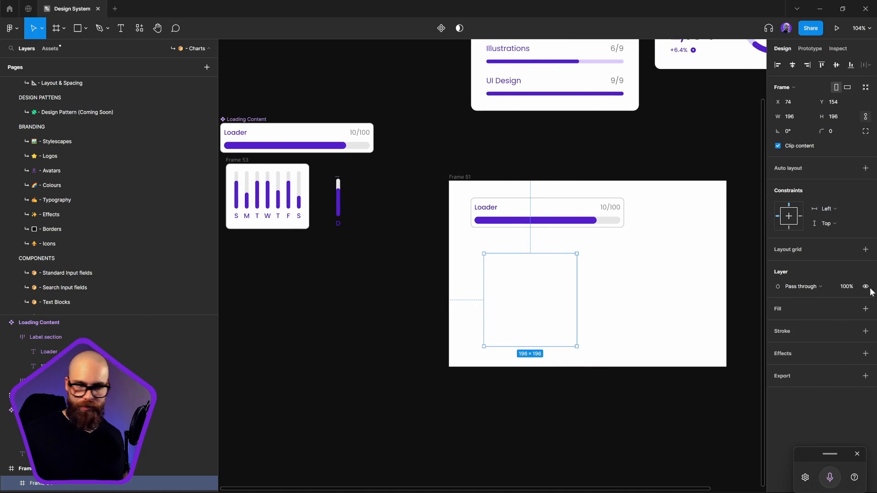
Set the new square frame's size to 200 × 200 and rename it as the round loader
left_click(841, 117)
type("2")
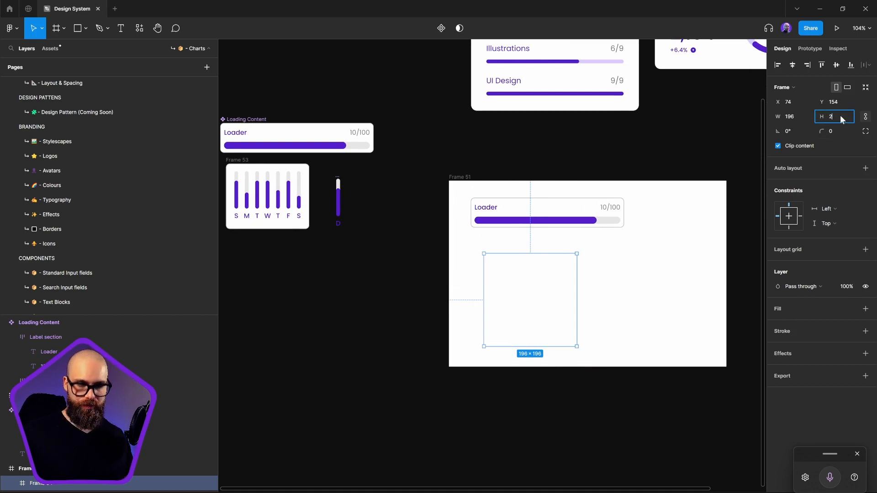
type("00")
key("Return")
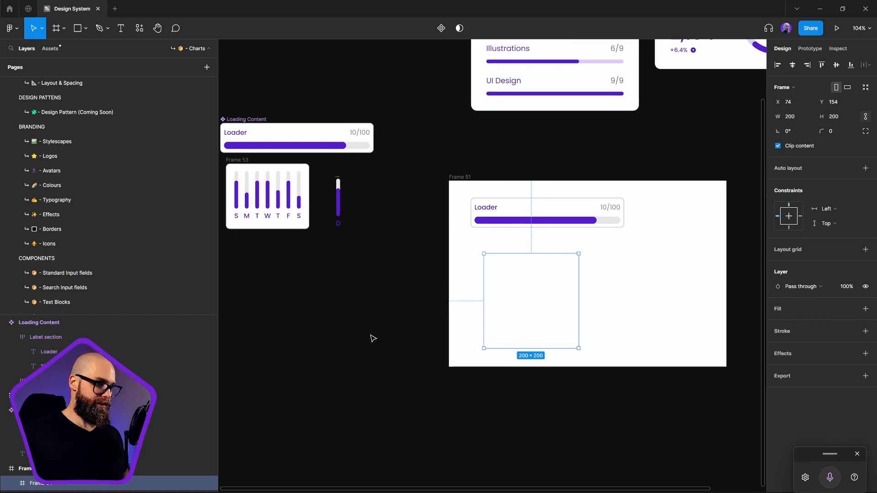
double_click(36, 484)
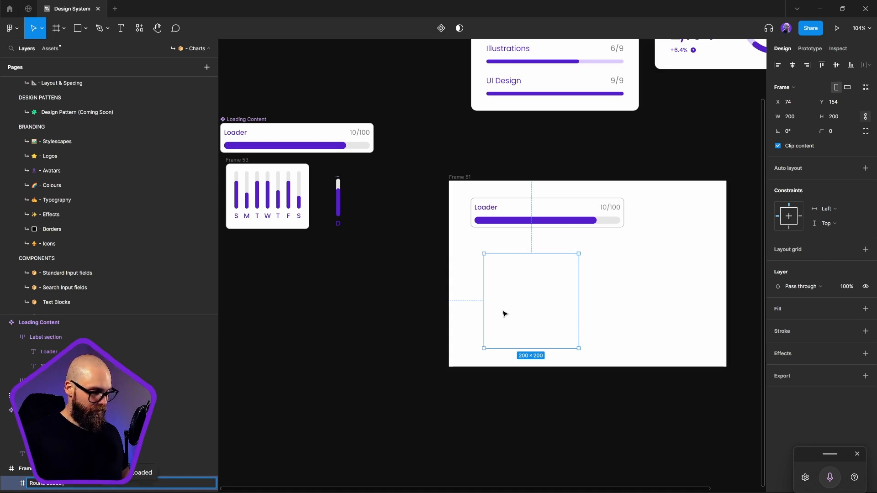
key("Return")
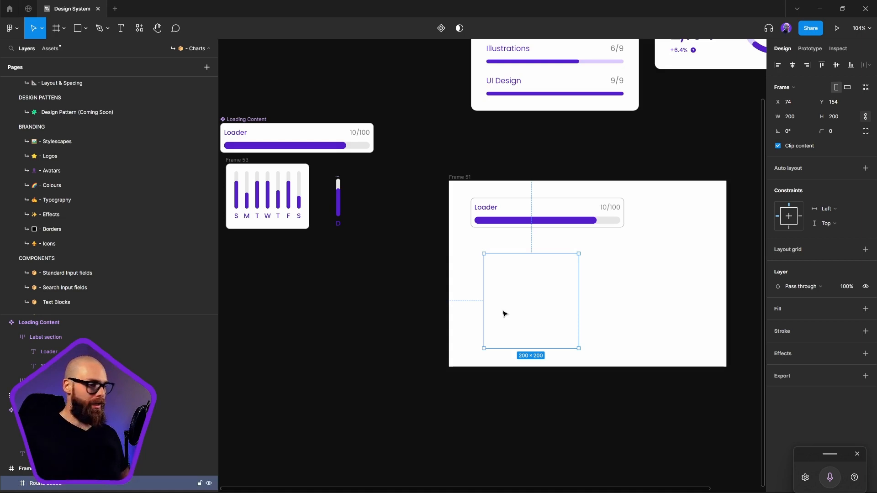
Draw an ellipse in the square frame and fit it to the frame's edges at 200 × 200
left_click(87, 28)
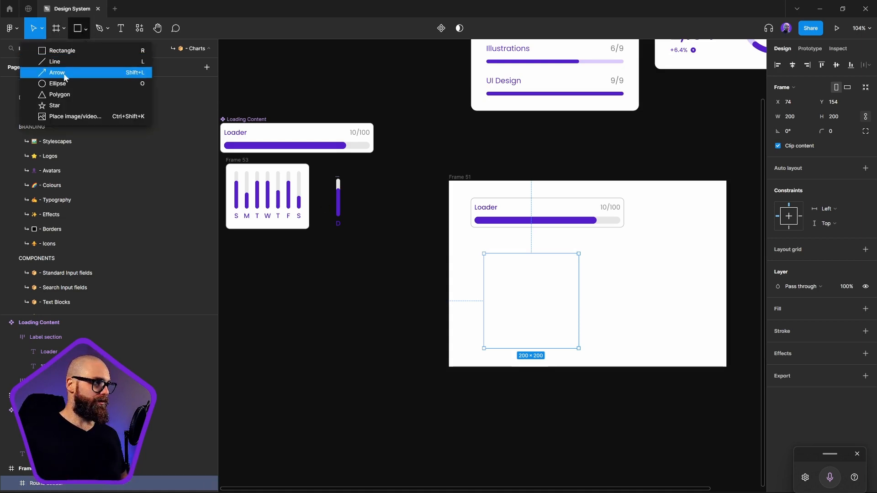
left_click(69, 86)
left_click_drag(532, 296, 475, 241)
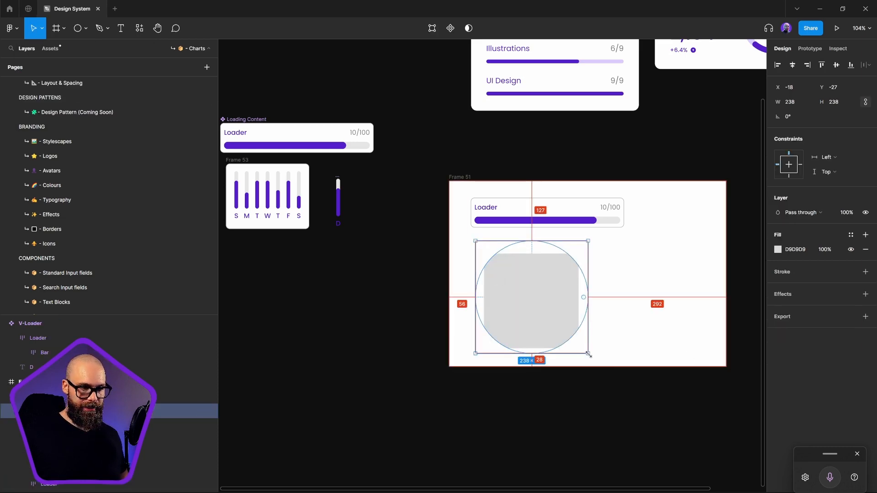
left_click_drag(588, 354, 577, 343)
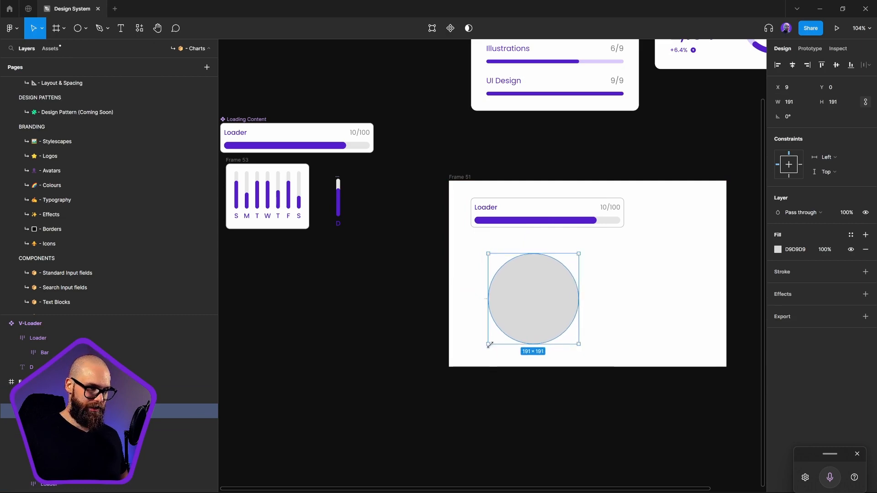
left_click_drag(489, 344, 484, 349)
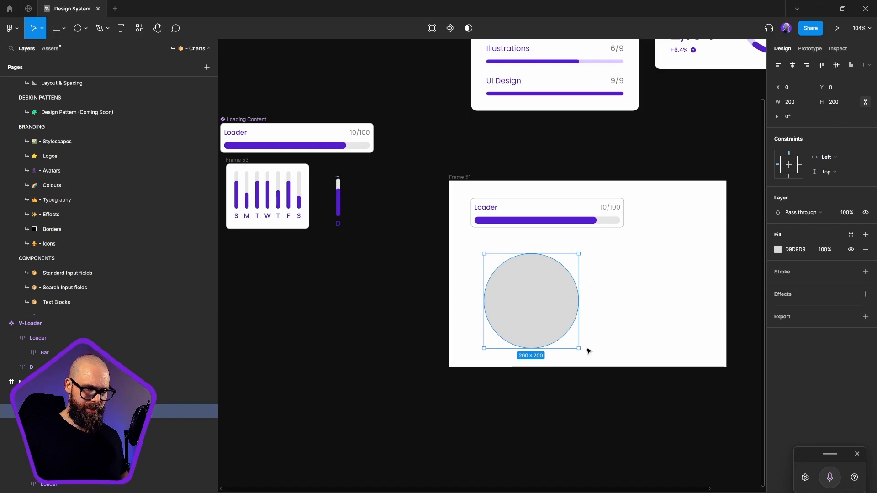
Rotate the circle 90° and shape it into an open ring with about 95% sweep and an inner ratio of about 81%
left_click_drag(581, 352, 521, 272)
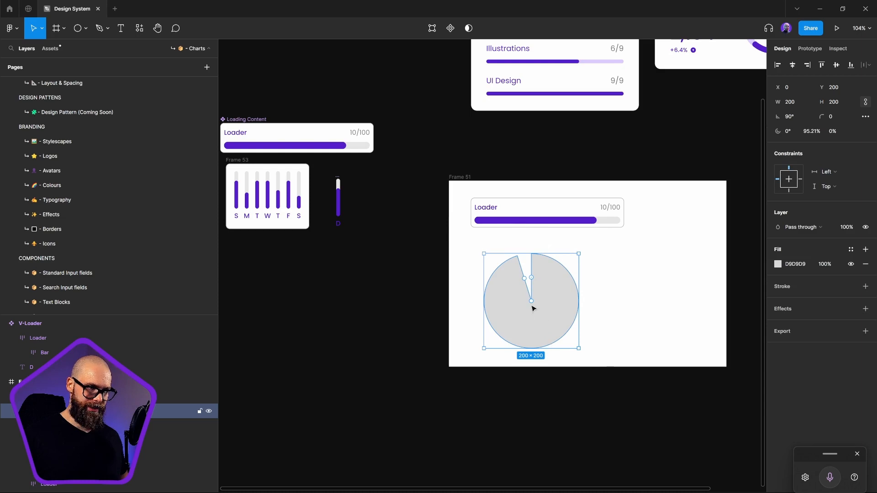
left_click_drag(532, 306, 545, 341)
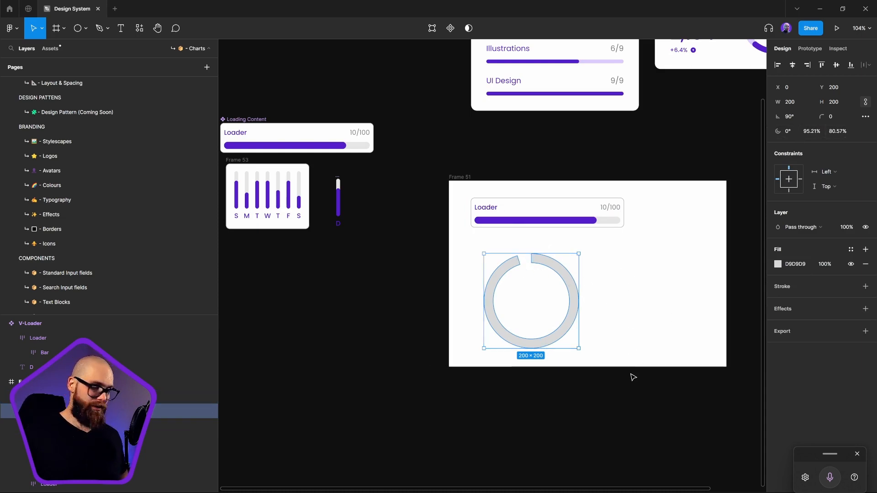
Duplicate the open ring and close the lower copy into a full ring with 100% sweep
key("ctrl+c")
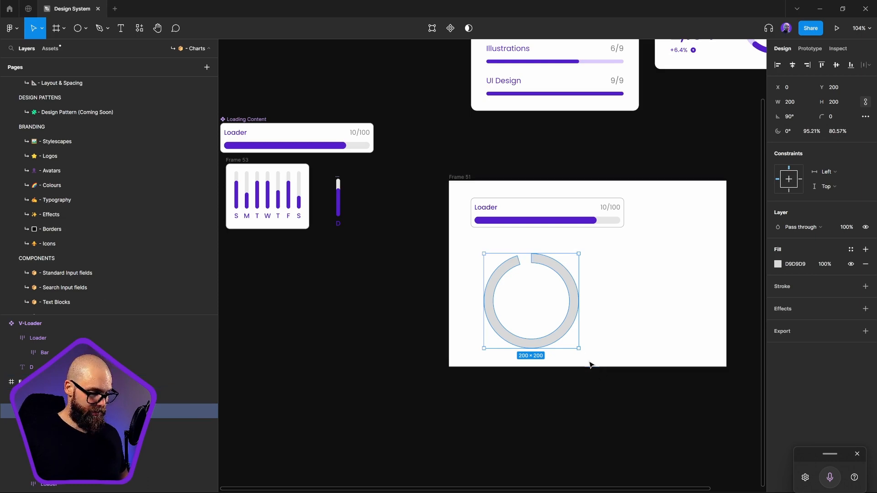
key("ctrl+v")
left_click(82, 426)
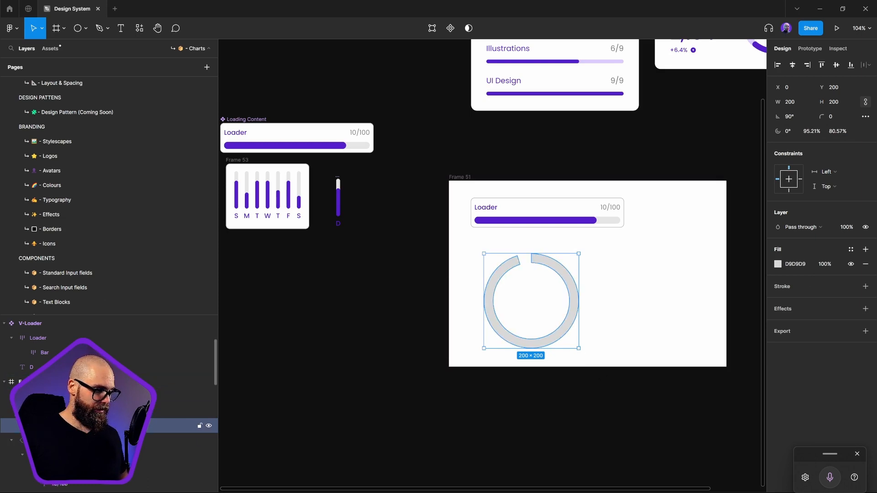
left_click_drag(519, 264, 535, 274)
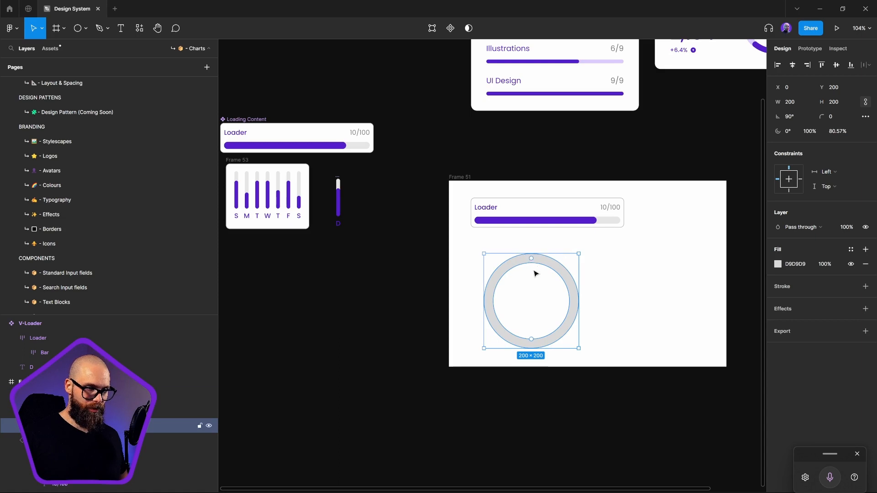
Rename the layers of the full background ring and the open ring on top of it
double_click(50, 426)
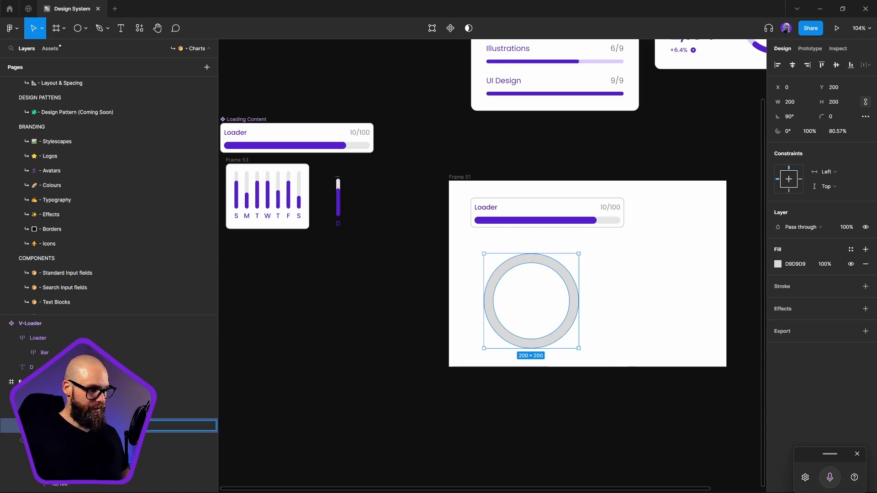
key("Return")
key("ctrl+z")
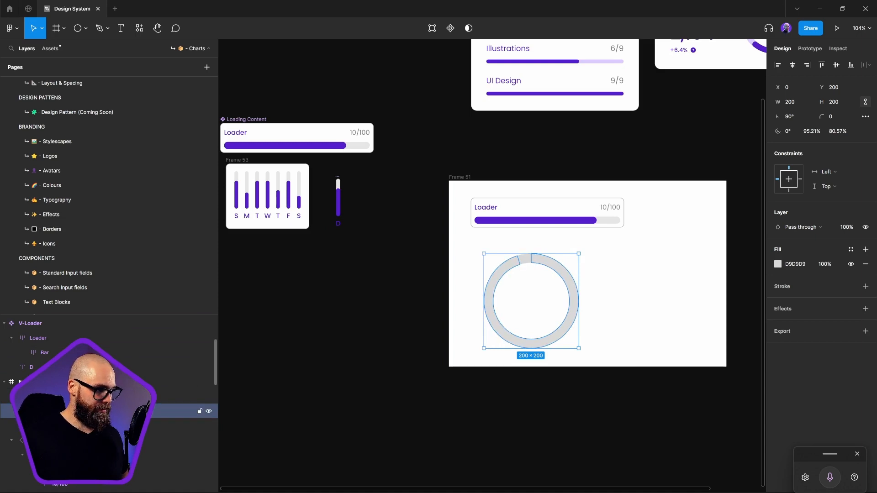
double_click(51, 411)
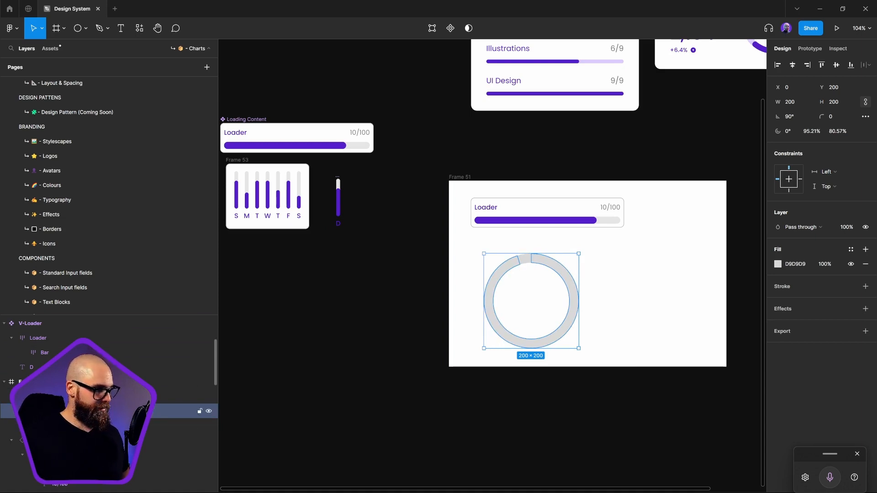
Apply the BC/Purple/800 colour style to the fill of the open ring
left_click(851, 249)
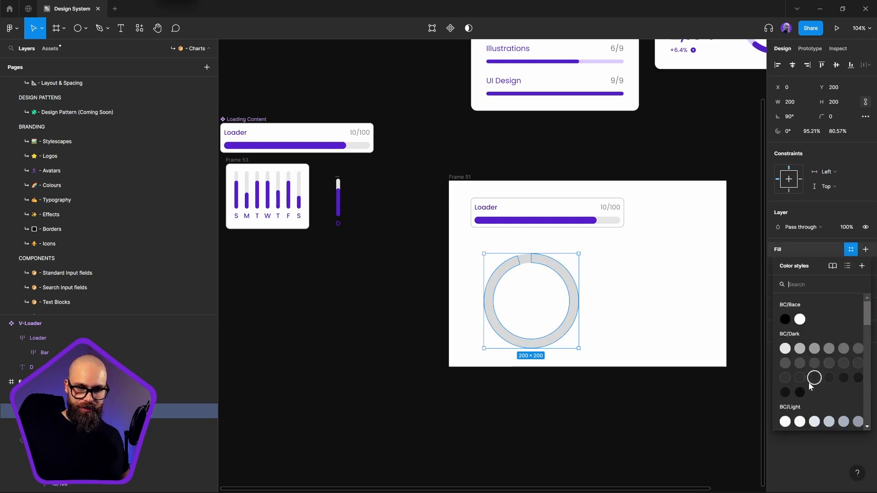
scroll(818, 393, "down", 5)
left_click(816, 370)
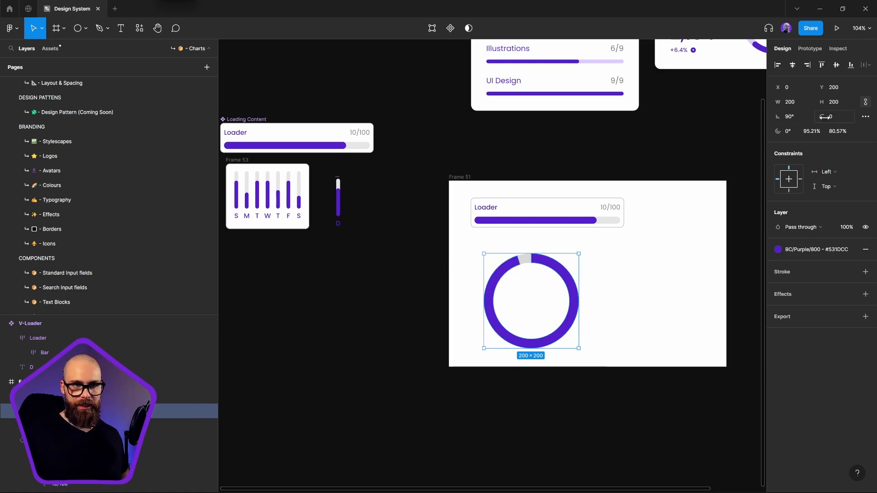
Round the purple ring's ends with a corner radius of 51 and shorten its sweep to about three quarters of the circle
left_click(719, 343)
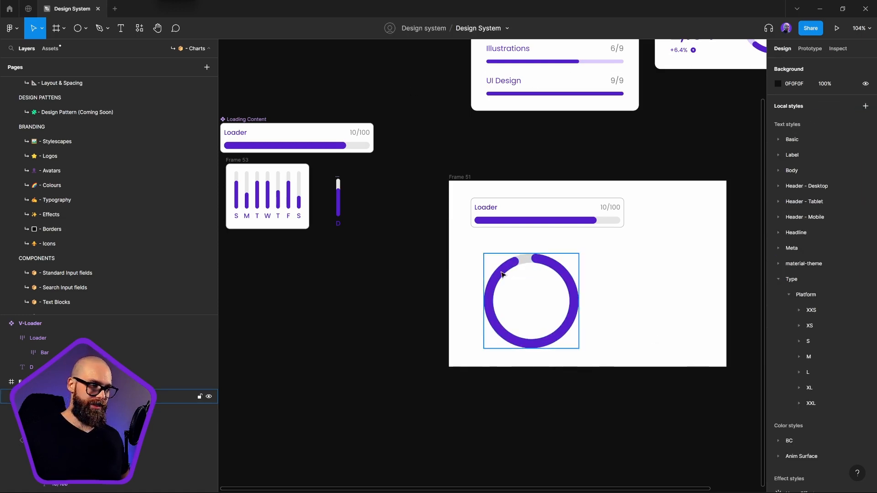
scroll(517, 262, "up", 5)
left_click(519, 261)
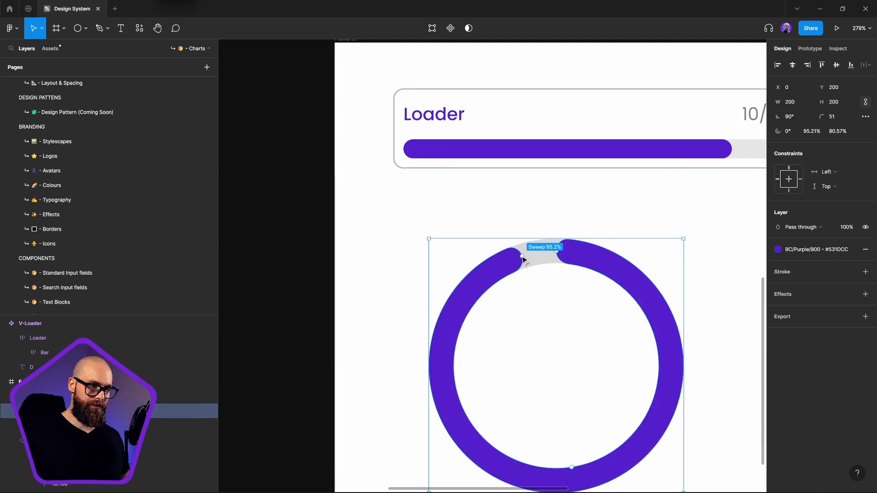
mouse_move(523, 259)
left_mouse_down()
mouse_move(486, 386)
mouse_move(658, 290)
mouse_move(476, 347)
mouse_move(511, 269)
left_mouse_up()
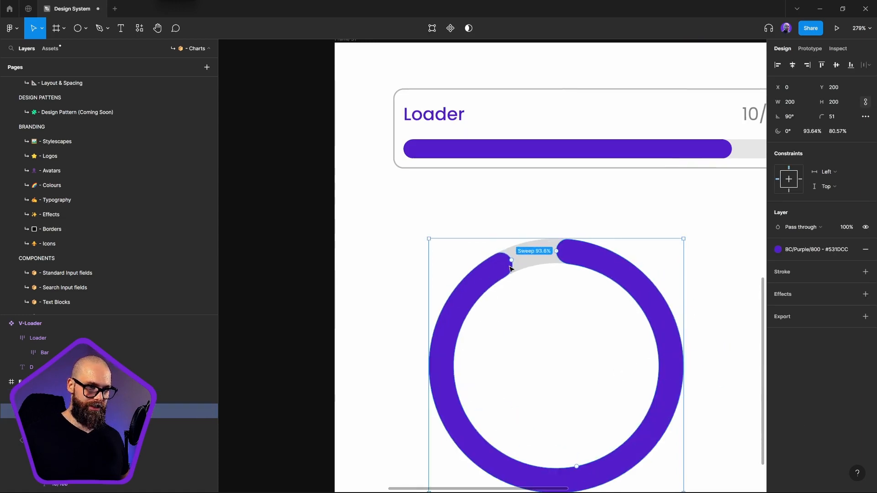
key("ctrl+z")
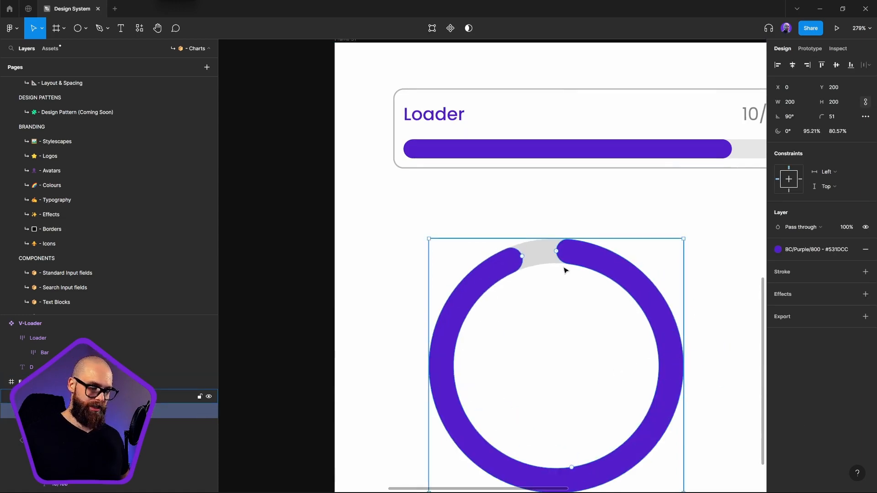
left_click_drag(523, 256, 463, 371)
key("Escape")
scroll(524, 370, "down", 5, "ctrl")
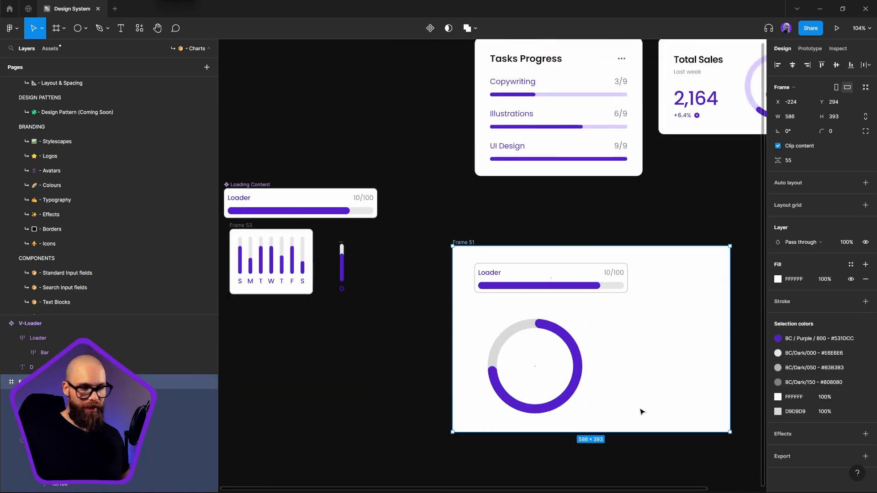
Constrain both ring layers to left and right and to top and bottom, and test them by resizing their parent frame
left_click(562, 364)
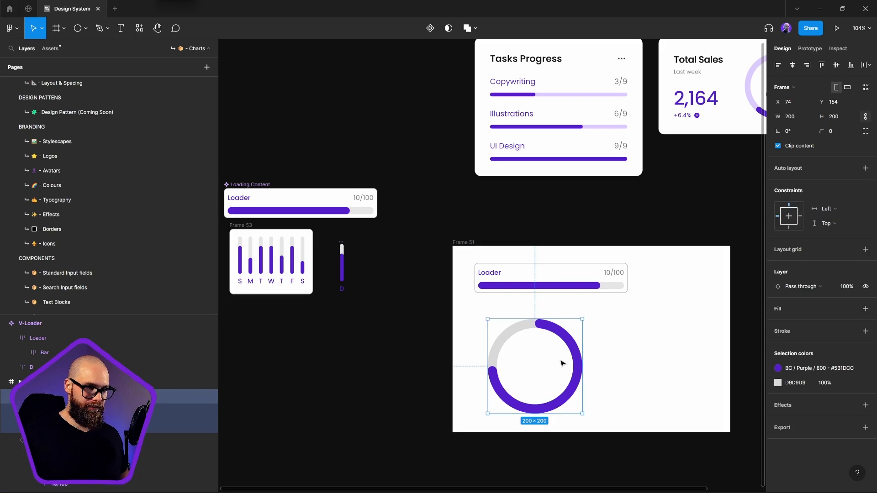
right_click(543, 361)
left_click(105, 407)
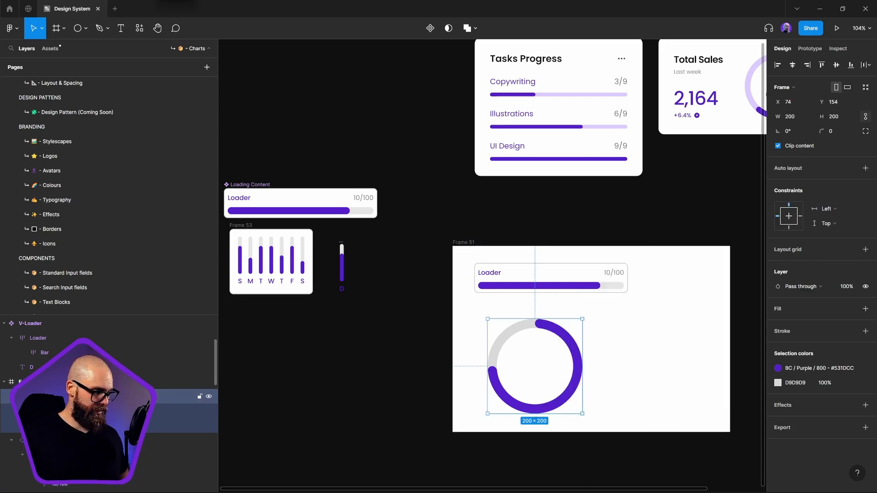
left_click(96, 412)
left_click(91, 426, "shift")
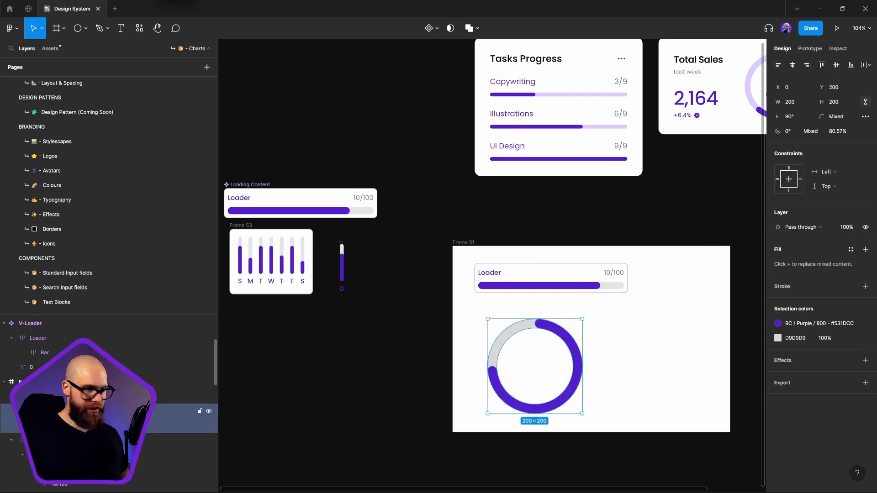
left_click(800, 182, "shift")
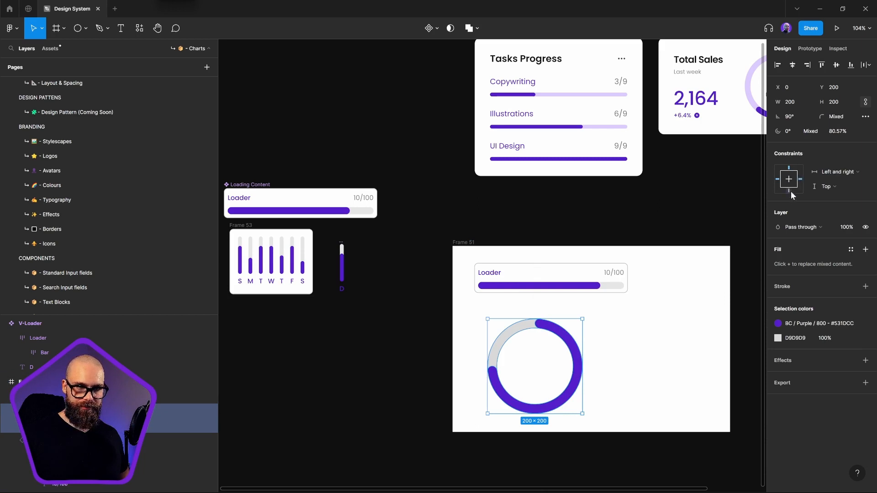
left_click(791, 191, "shift")
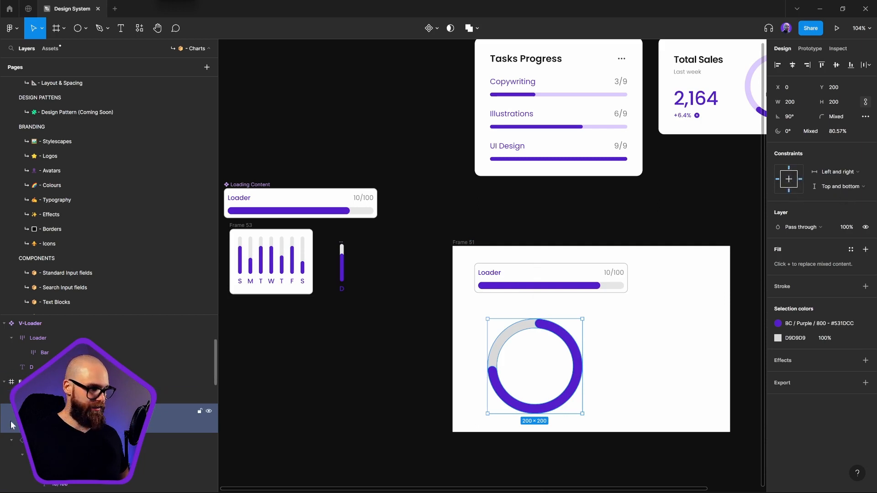
key("ctrl+alt+g")
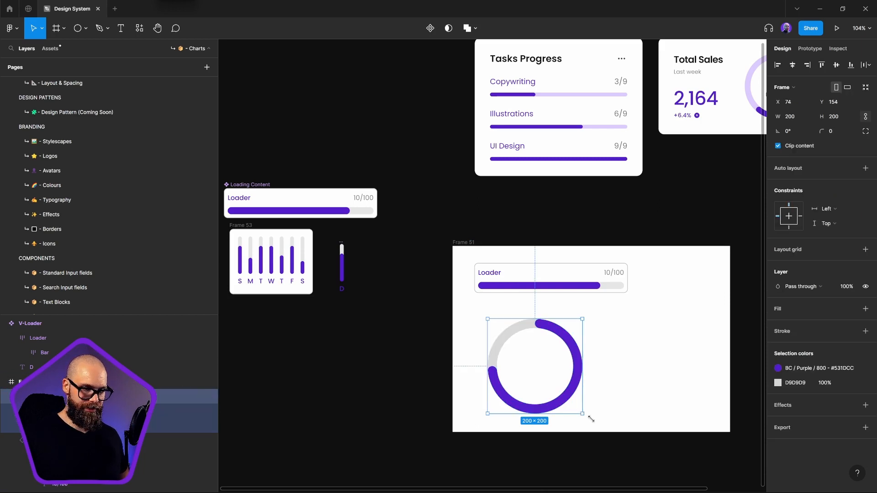
mouse_move(591, 419)
left_mouse_down()
mouse_move(591, 383)
mouse_move(591, 411)
mouse_move(524, 383)
mouse_move(544, 349)
mouse_move(583, 403)
mouse_move(579, 417)
mouse_move(548, 380)
mouse_move(589, 420)
mouse_move(549, 382)
mouse_move(582, 413)
left_mouse_up()
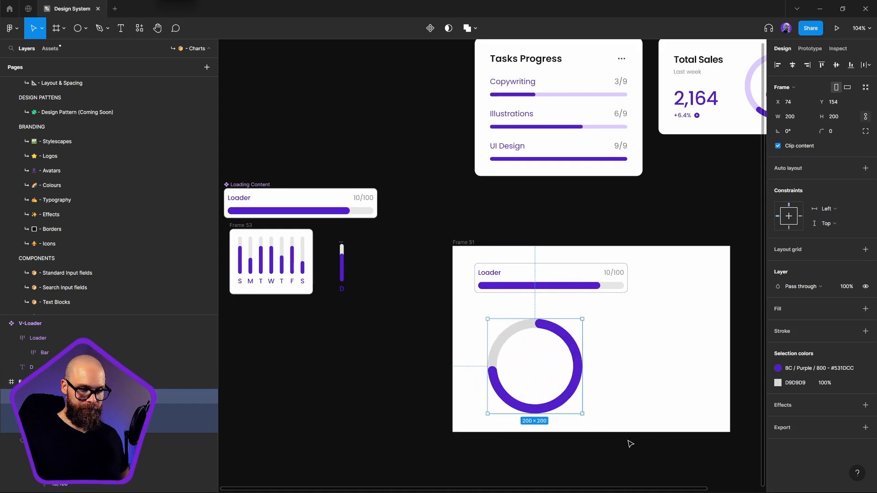
Place a copy of the Loader bar's 10/100 label in the upper middle of the ring and centre-align its text
double_click(493, 276)
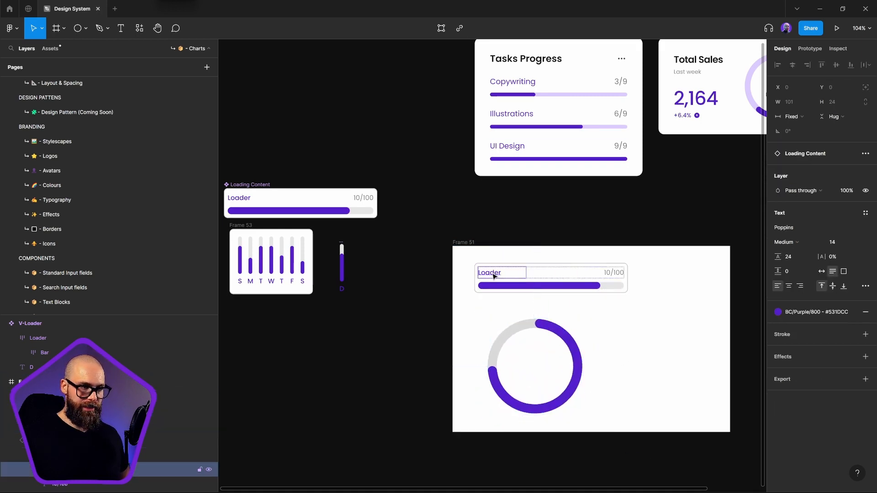
left_click(619, 274)
left_click_drag(619, 274, 633, 297)
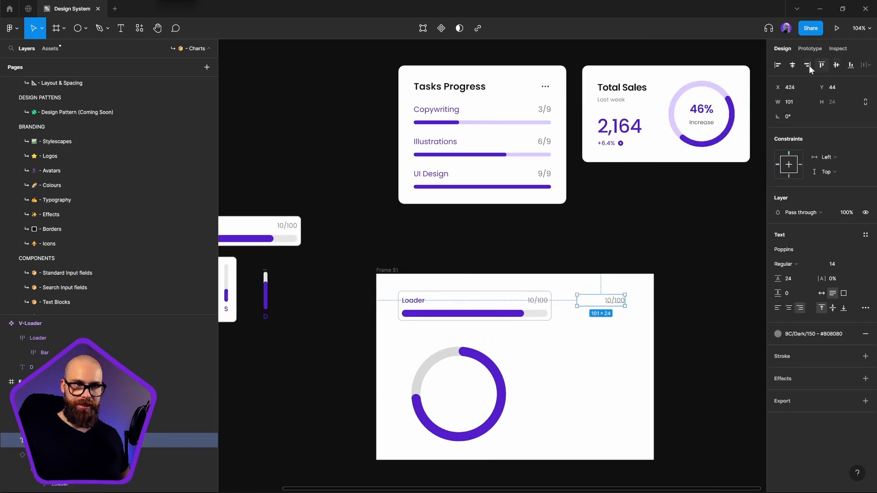
left_click(793, 64)
left_click_drag(517, 303, 460, 387)
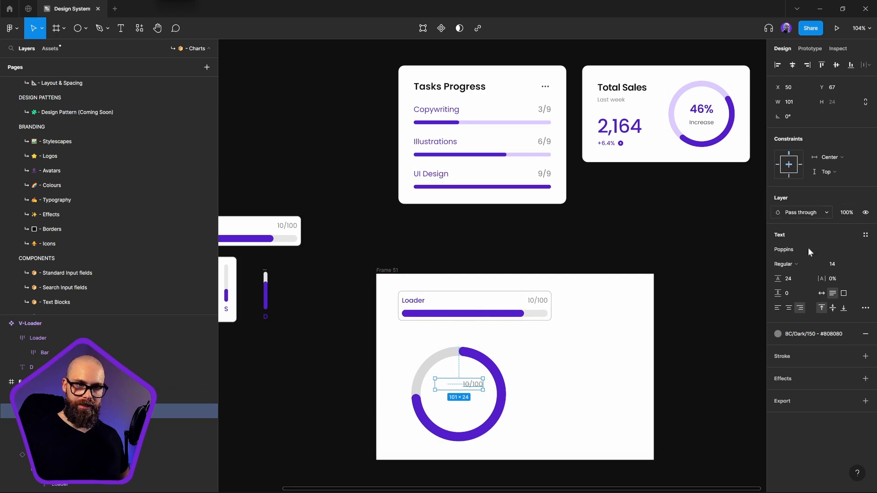
left_click(790, 309)
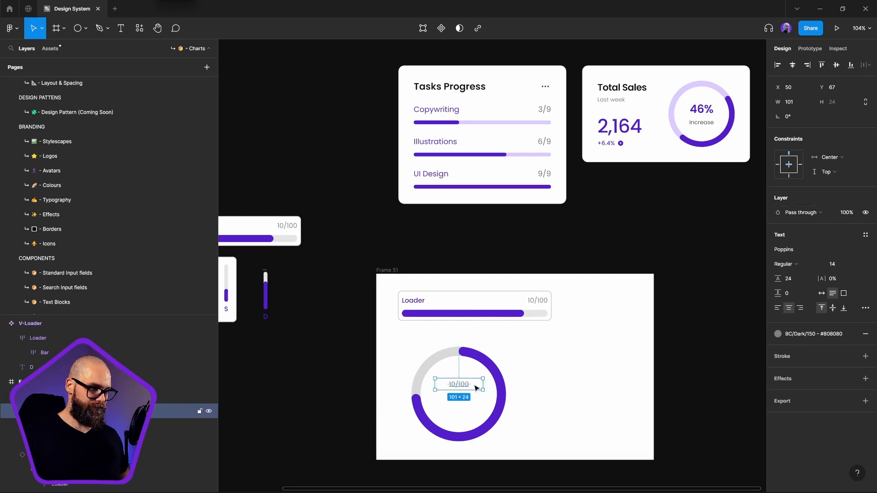
Widen the ring label's text box to 197 and set its horizontal constraint to left and right
left_click_drag(485, 385, 507, 385)
scroll(426, 389, "up", 5)
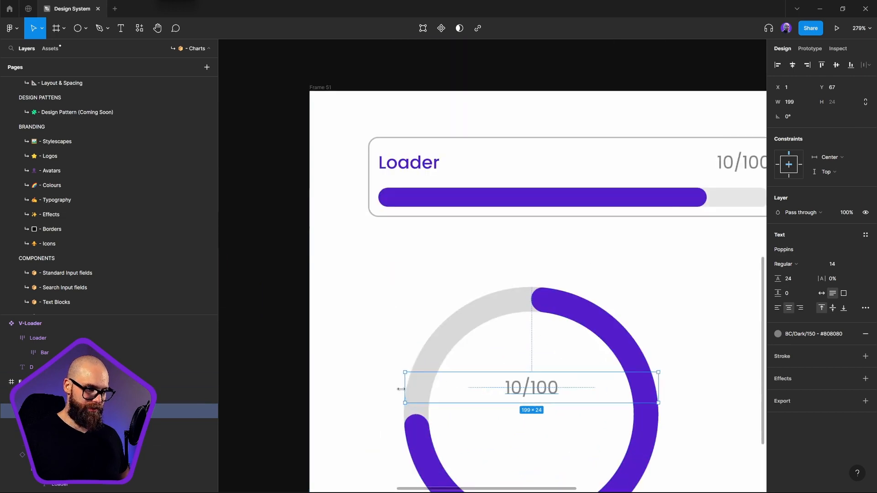
left_click_drag(405, 389, 407, 389)
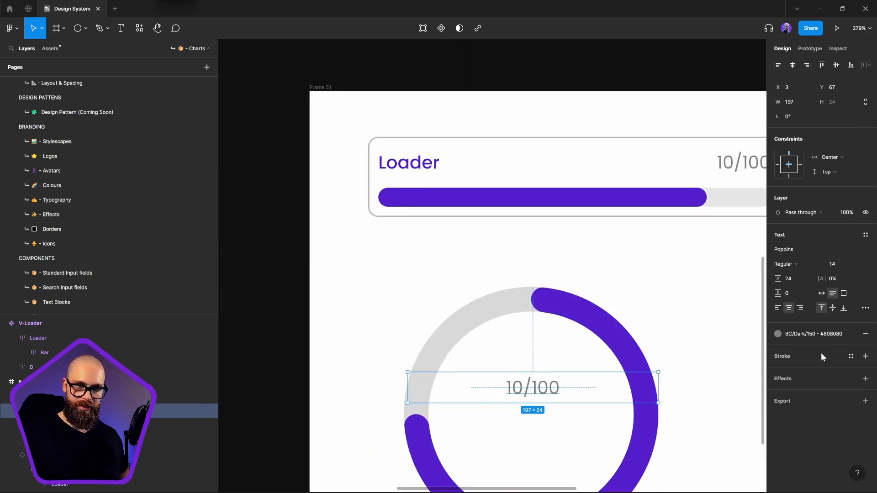
left_click(801, 164)
left_click(778, 164, "shift")
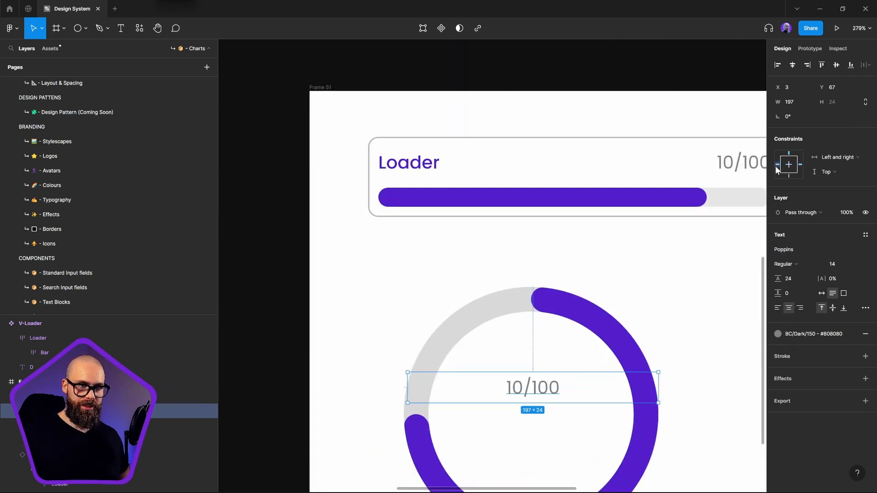
key("Escape")
scroll(518, 352, "down", 4)
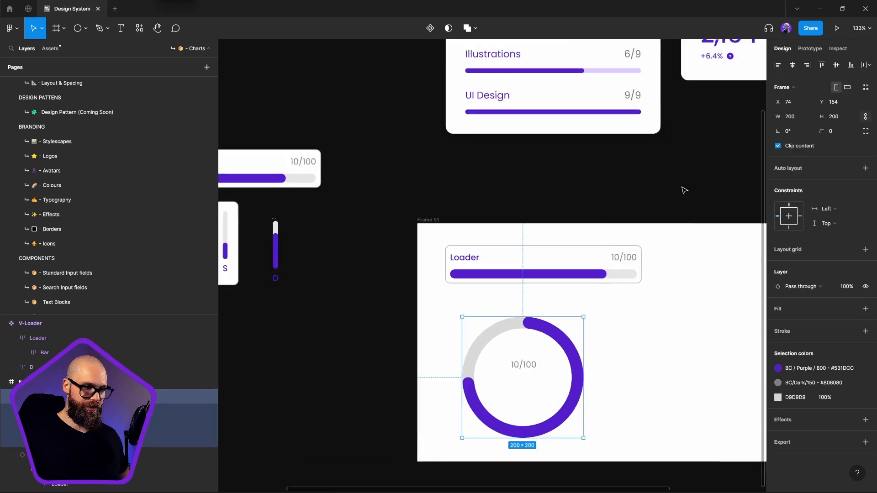
Check the percentage text style in the Total Sales card and change the ring label's text to 46%
left_click(511, 402)
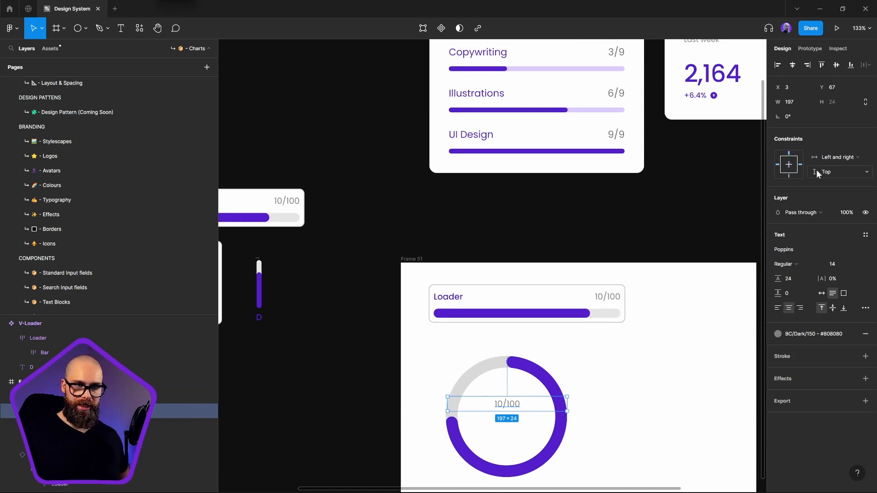
scroll(517, 365, "up", 3)
scroll(516, 366, "right", 3)
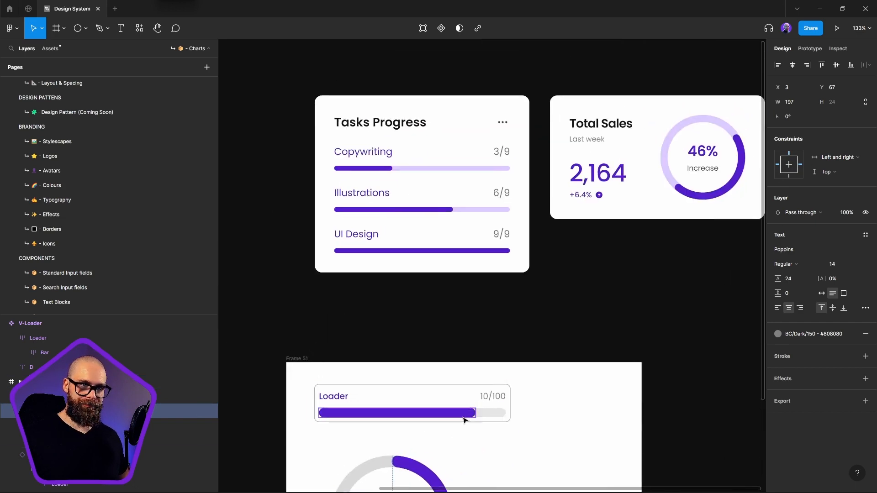
left_click(721, 157)
scroll(583, 290, "down", 4)
scroll(603, 346, "left", 3)
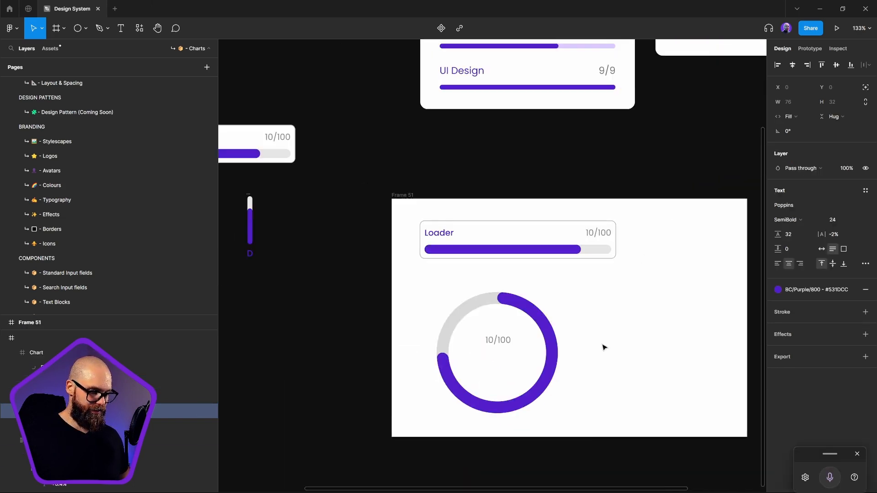
double_click(474, 350)
type("46%")
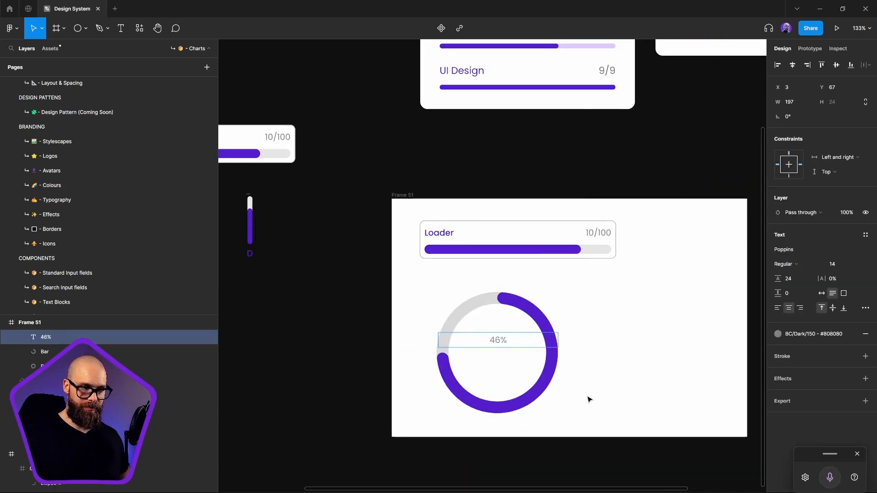
key("Escape")
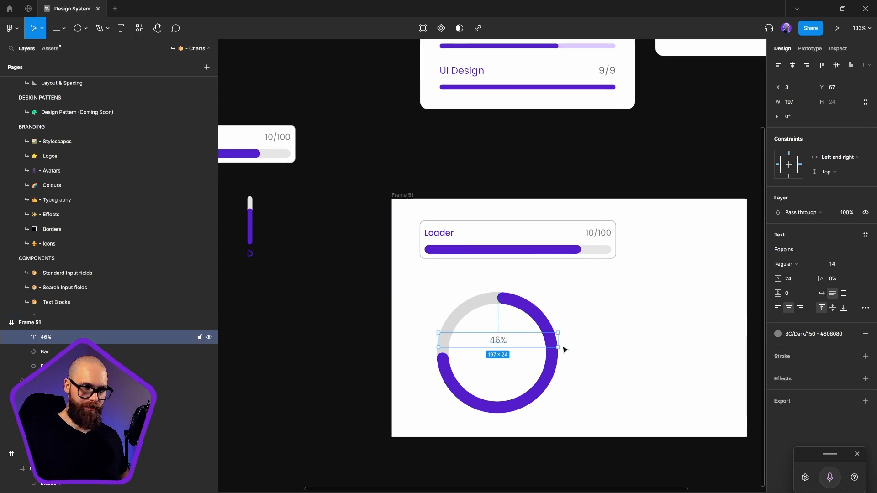
Set the ring's 46% label to font size 24 with SemiBold weight
left_click(838, 265)
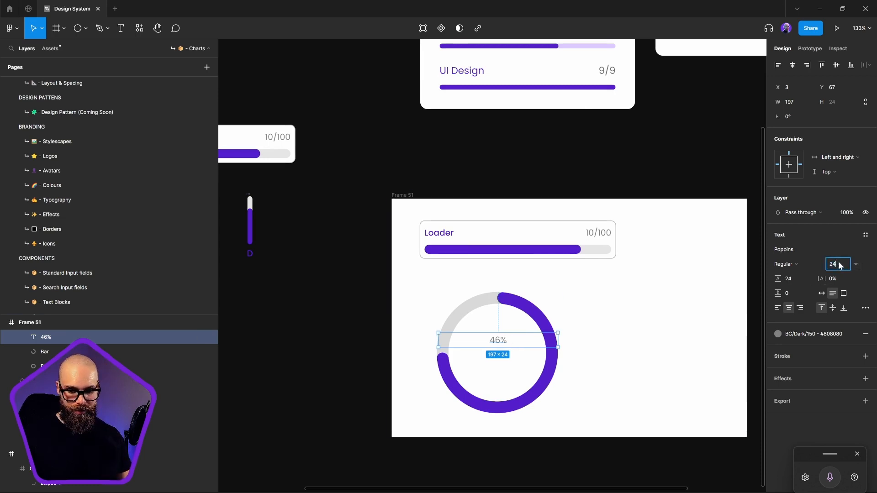
type("24")
key("Return")
left_click(794, 281)
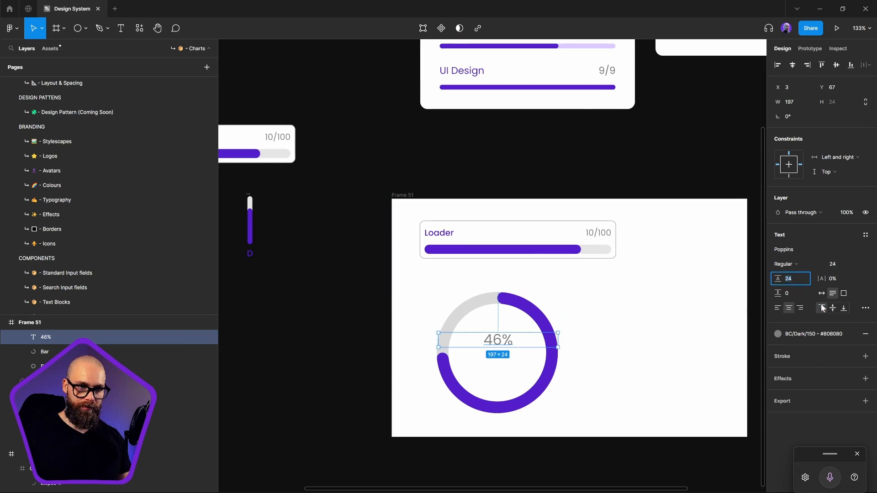
left_click(787, 264)
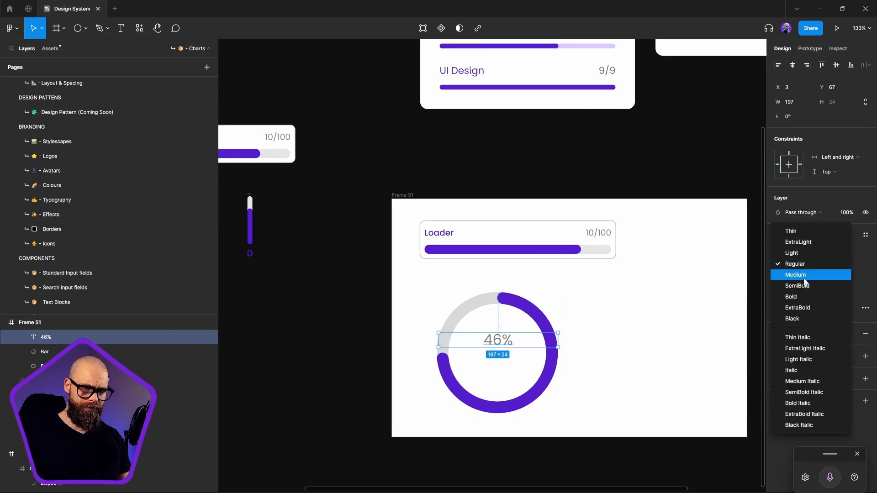
left_click(804, 285)
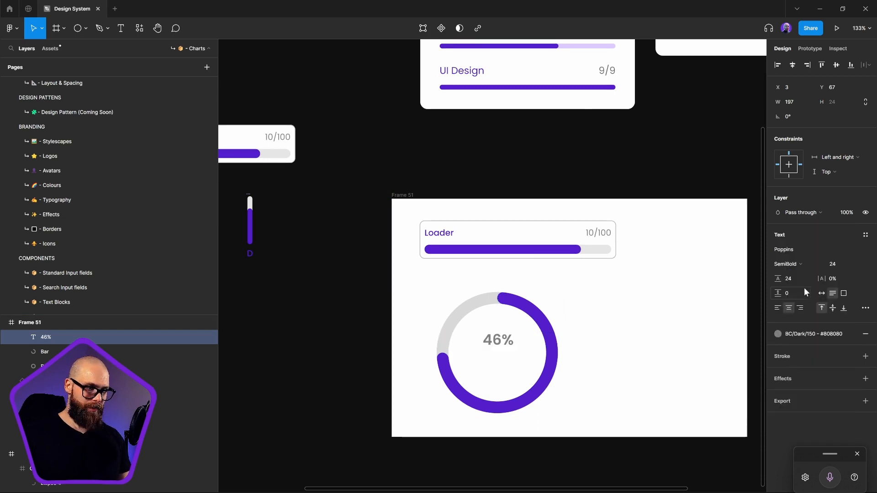
Apply the BC/Purple/800 colour style to the ring's 46% label
left_click(588, 382)
left_click(505, 341)
left_click(506, 342)
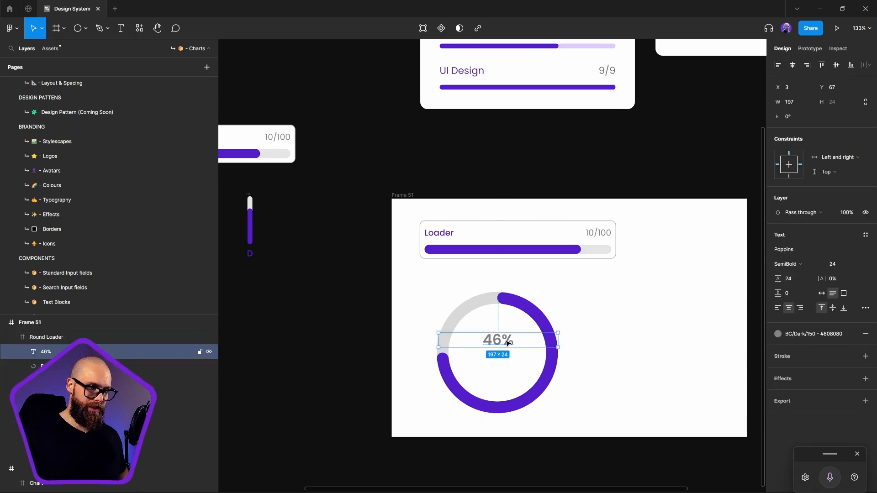
left_click(829, 336)
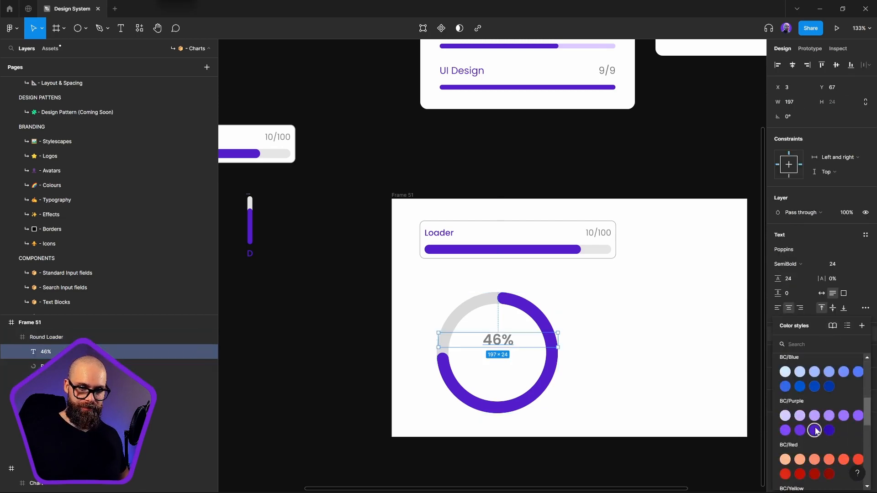
left_click(815, 431)
Duplicate the 46% label directly below itself and set the copy to Regular weight and font size 14
mouse_move(494, 341)
left_mouse_down()
mouse_move(502, 365)
mouse_move(503, 355)
left_mouse_up()
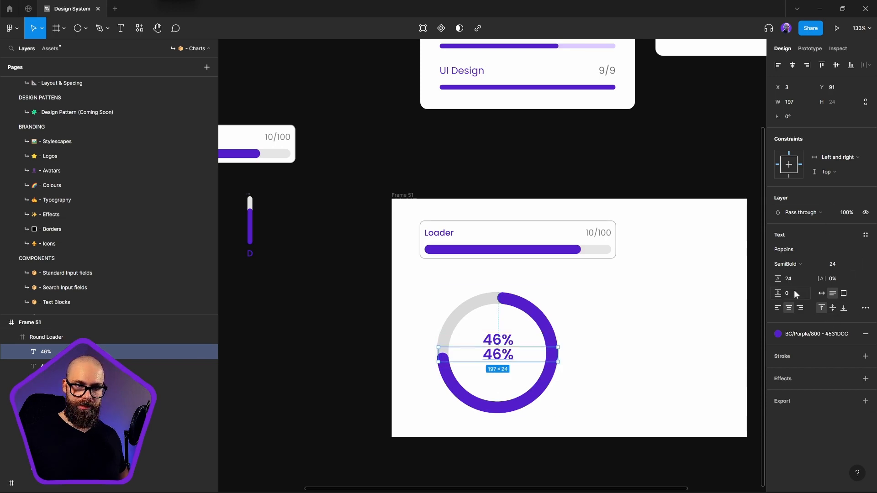
left_click(788, 264)
left_click(796, 242)
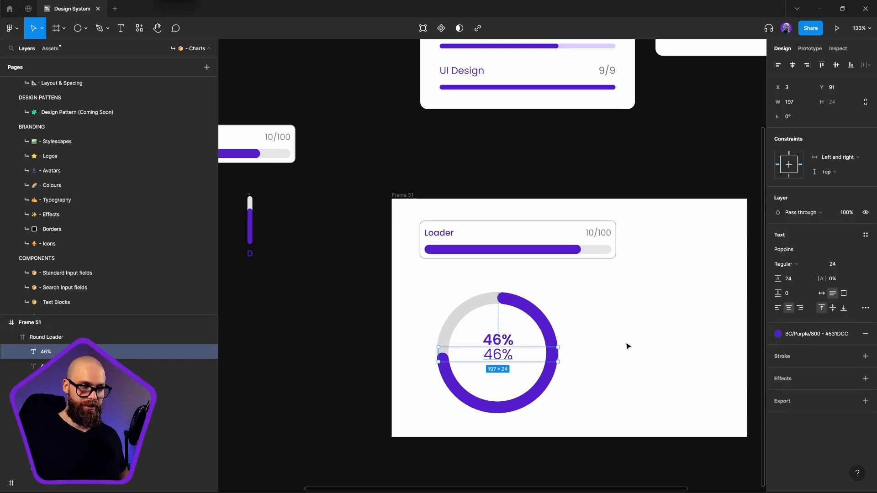
left_click(832, 264)
type("14")
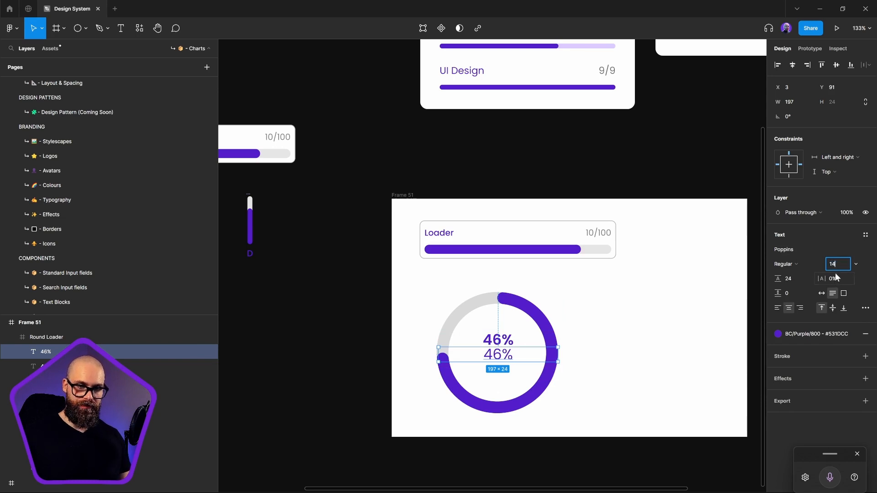
key("Return")
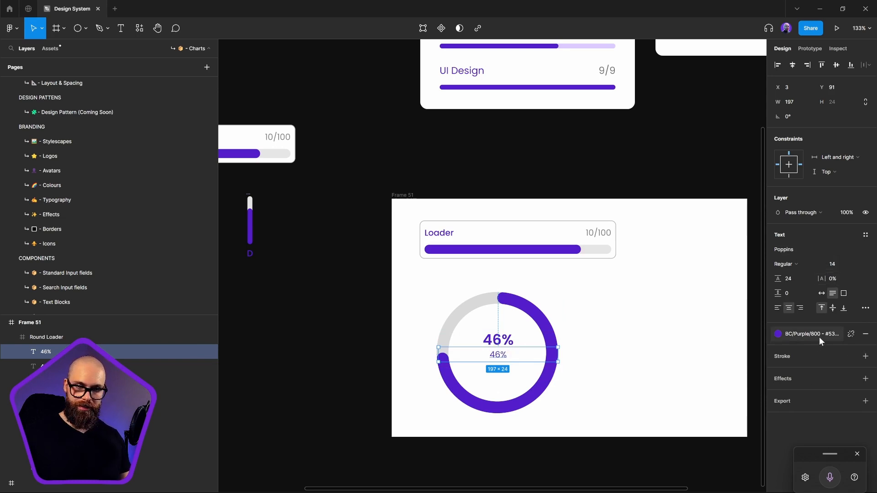
Apply the BC/Dark/150 colour style to the lower 46% label in the ring
left_click(819, 335)
scroll(805, 425, "up", 8)
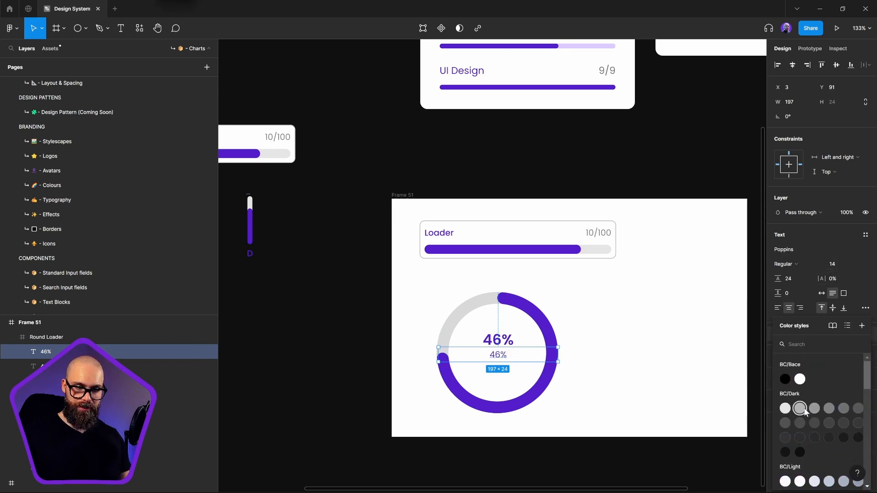
left_click(834, 404)
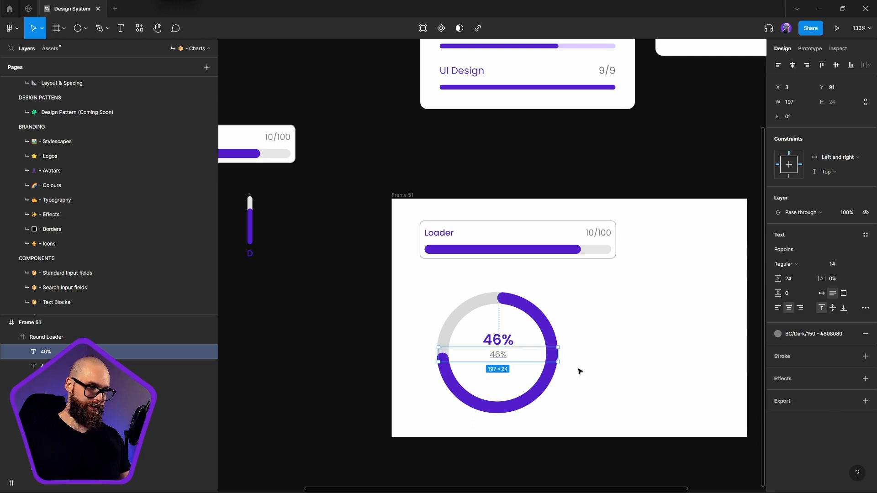
Copy the Increase caption from the Total Sales card and paste it over the ring's lower 46% label
scroll(526, 407, "up", 4)
scroll(525, 407, "right", 2)
scroll(478, 386, "down", 3)
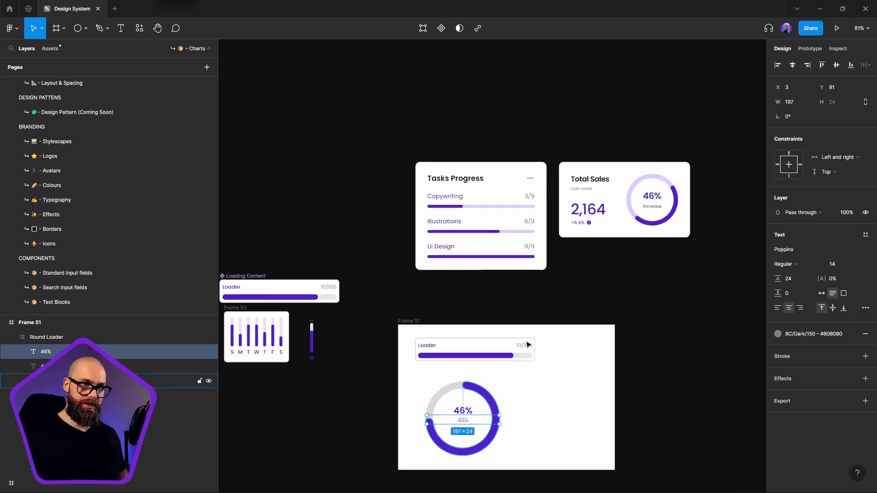
double_click(653, 208, "ctrl")
key("ctrl+c")
left_click_drag(458, 383, 512, 360)
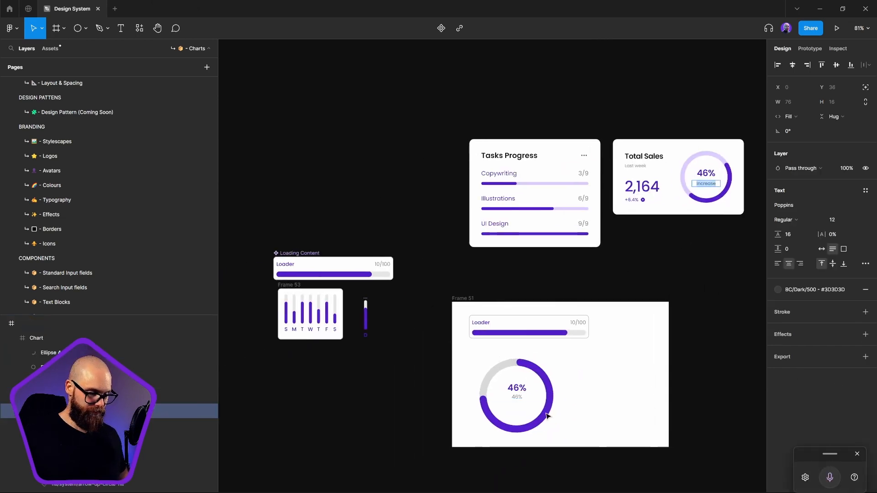
left_click(515, 398)
key("ctrl+v")
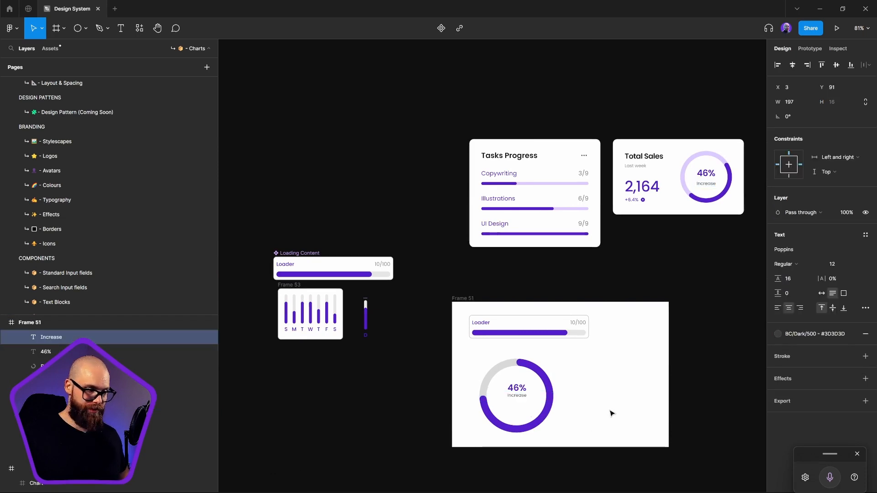
left_click(607, 414)
Move the 46% and Increase labels together slightly down so they sit at the ring's vertical centre
scroll(530, 395, "up", 5)
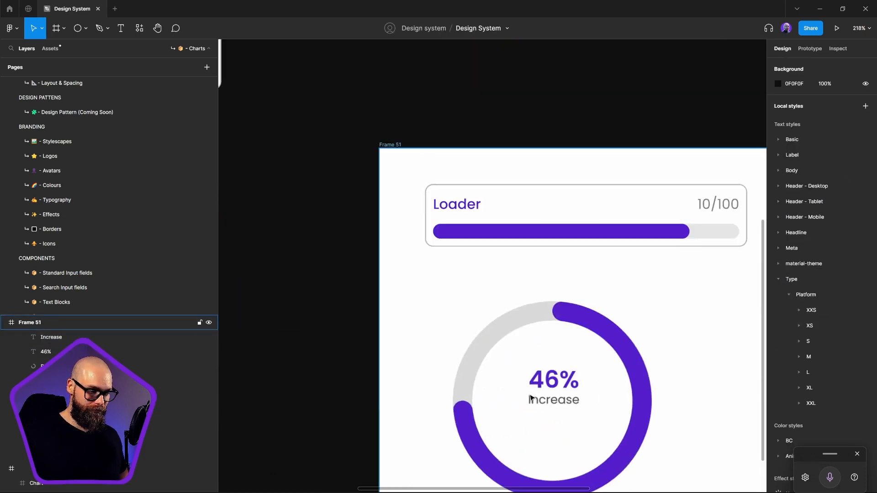
left_click(530, 399)
left_click(555, 380, "shift")
mouse_move(570, 392)
left_mouse_down()
mouse_move(577, 408)
mouse_move(578, 399)
left_mouse_up()
key("Escape")
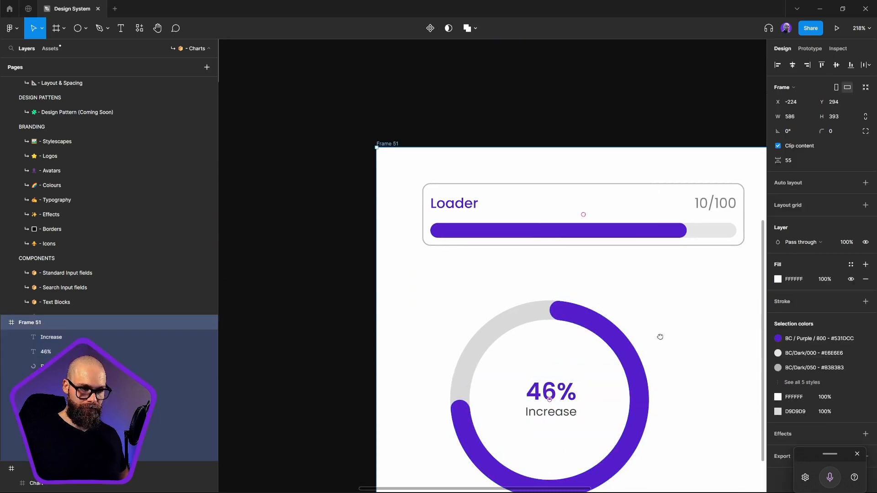
Move the Round Loader frame out of Frame 51 to below the seven-day chart card and convert it into a component
scroll(582, 324, "down", 4)
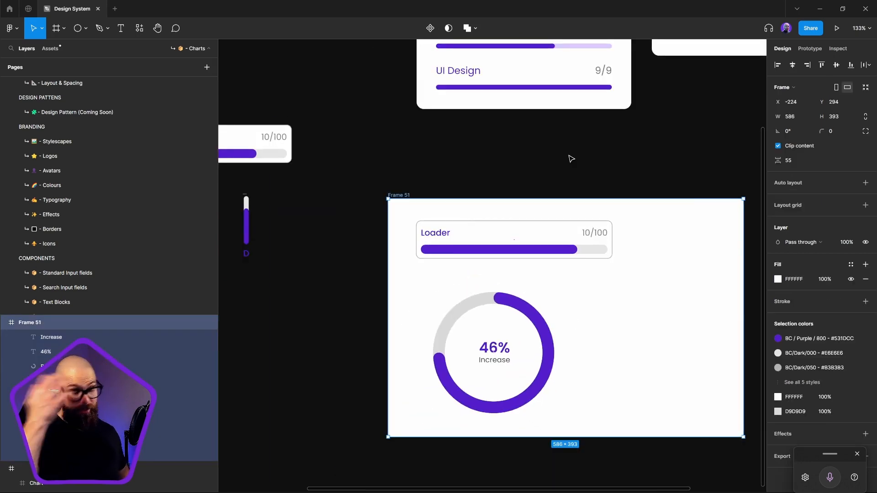
left_click(547, 333)
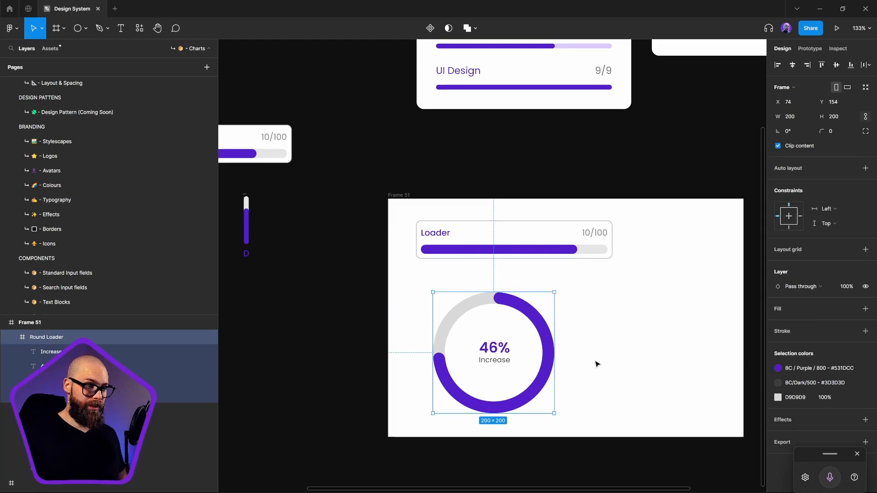
left_click_drag(546, 372, 311, 353)
left_click_drag(406, 347, 637, 289)
right_click(448, 208)
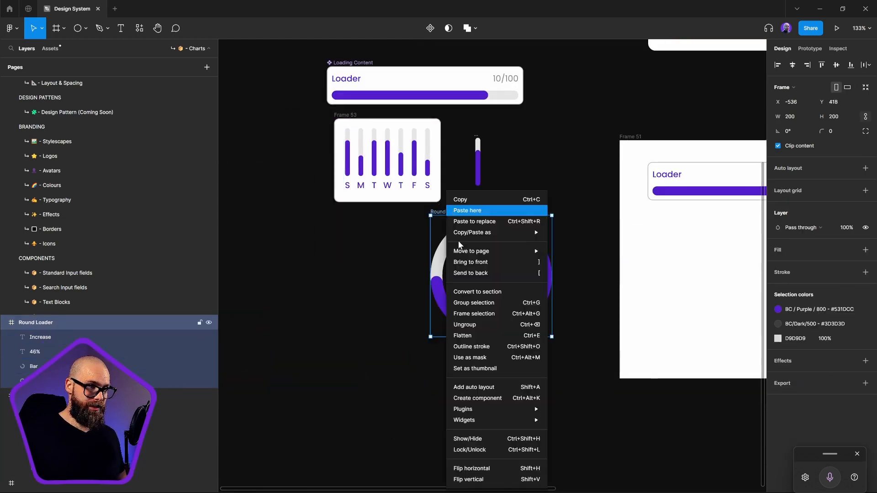
left_click(488, 400)
Place an instance of the Round Loader component inside Frame 51, beneath the Loader bar
scroll(511, 299, "right", 2)
scroll(510, 300, "up", 1)
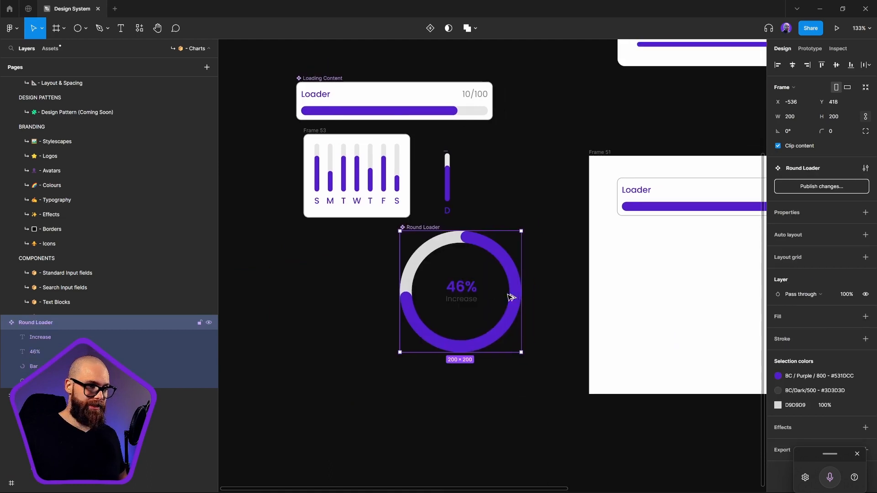
left_click_drag(509, 296, 699, 286)
left_click_drag(704, 288, 529, 287)
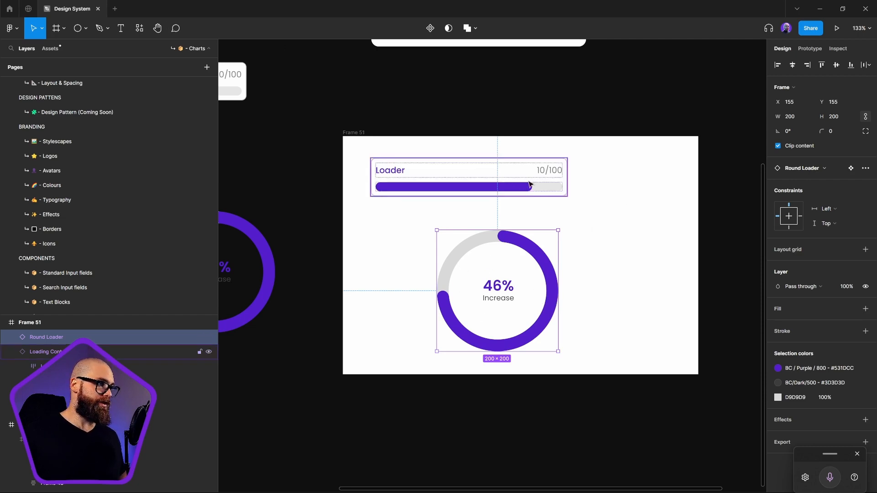
scroll(513, 261, "up", 3)
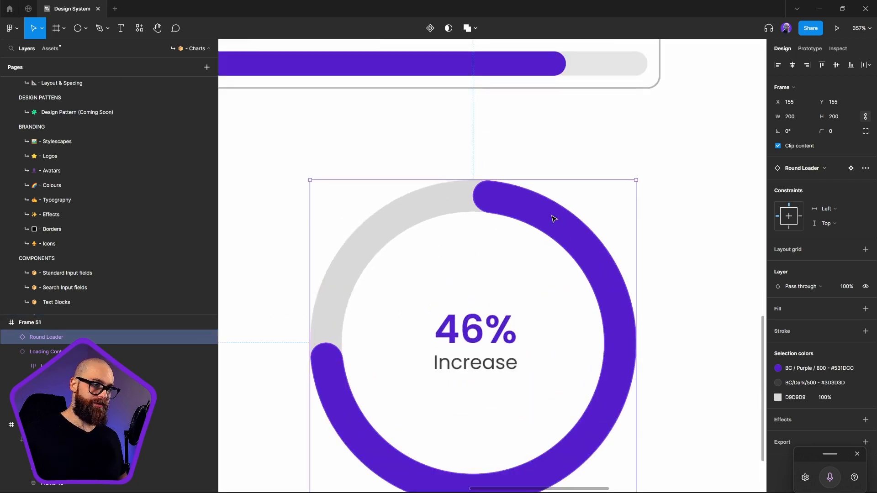
double_click(554, 218)
left_click(60, 31)
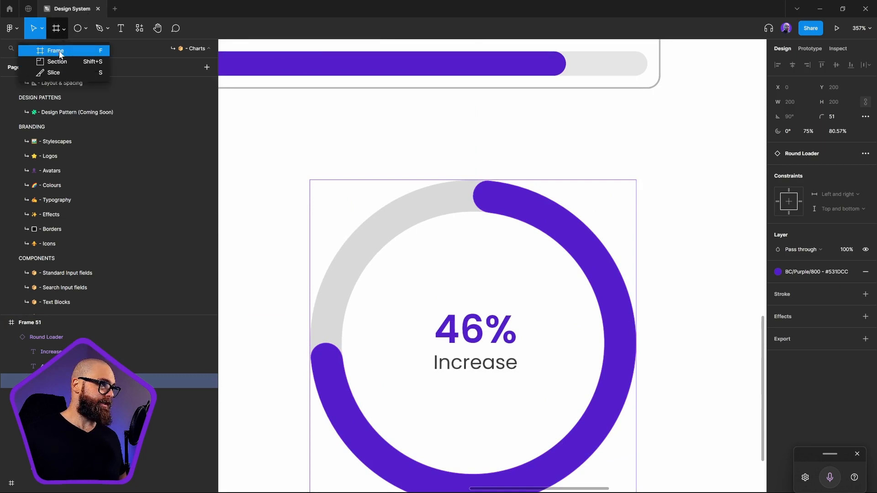
left_click(59, 46)
left_click_drag(535, 184, 503, 227)
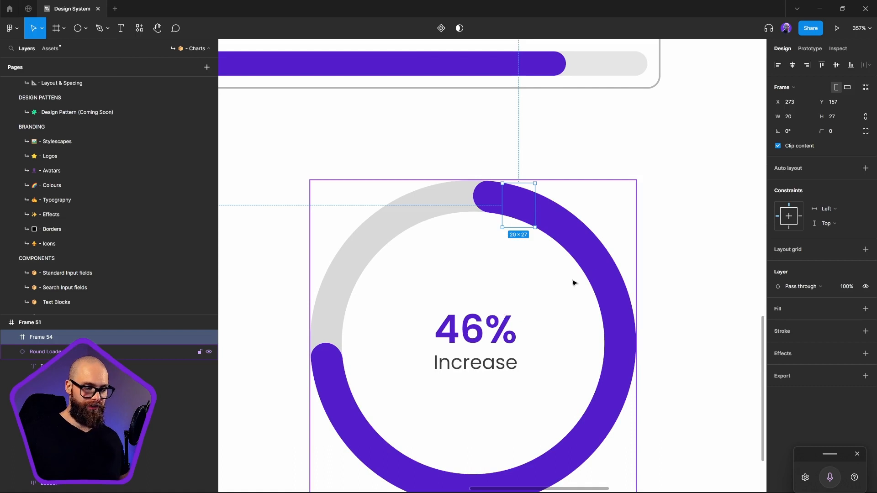
left_click(521, 219)
left_click(523, 209)
key("Delete")
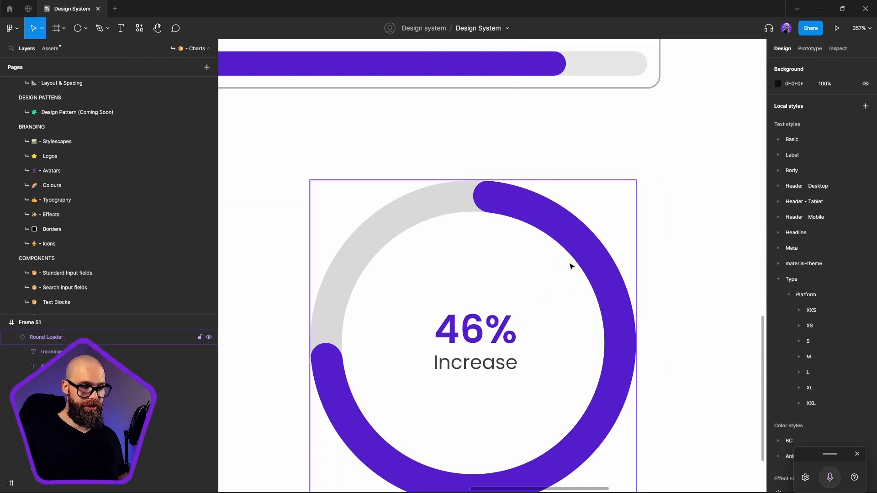
Try to shift the purple arc inside Frame 51's Round Loader instance, and undo the change
scroll(570, 267, "down", 5)
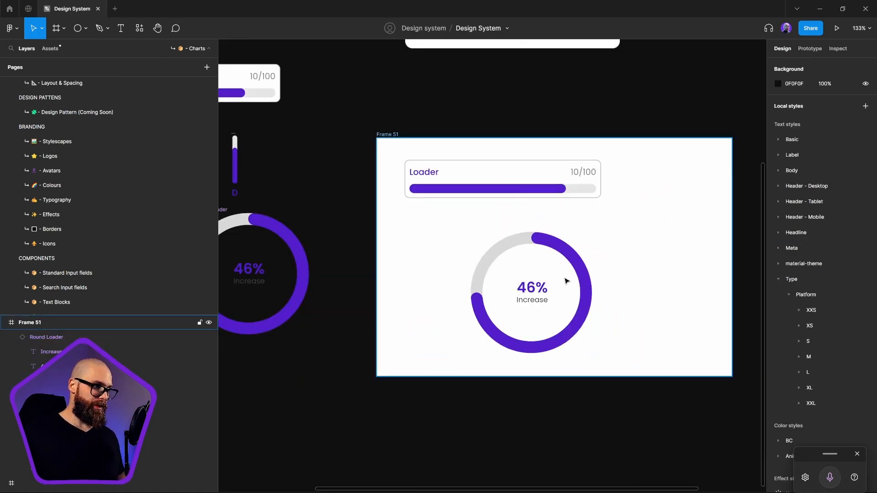
left_click(539, 243)
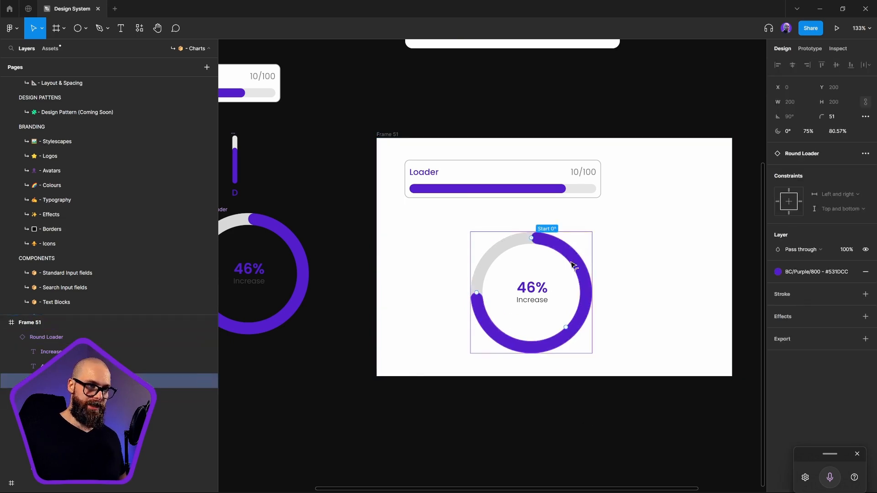
left_click_drag(571, 263, 451, 242)
key("ctrl+z")
left_click(672, 269)
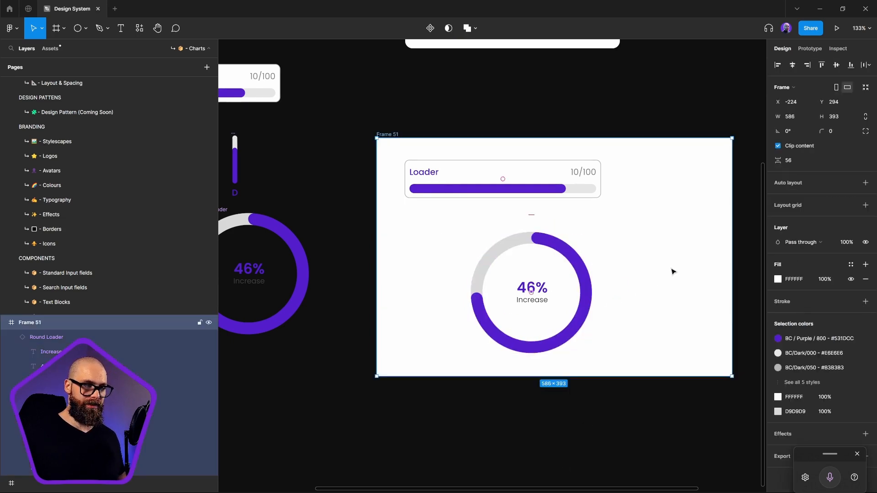
scroll(672, 272, "down", 5)
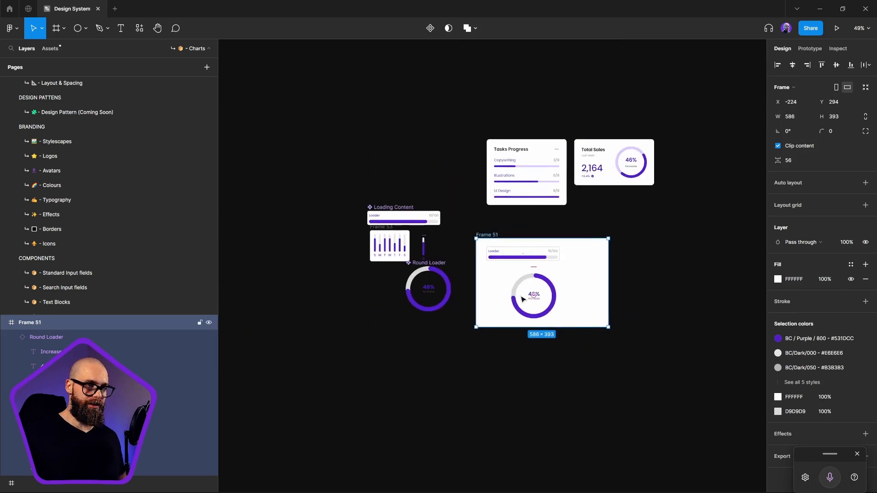